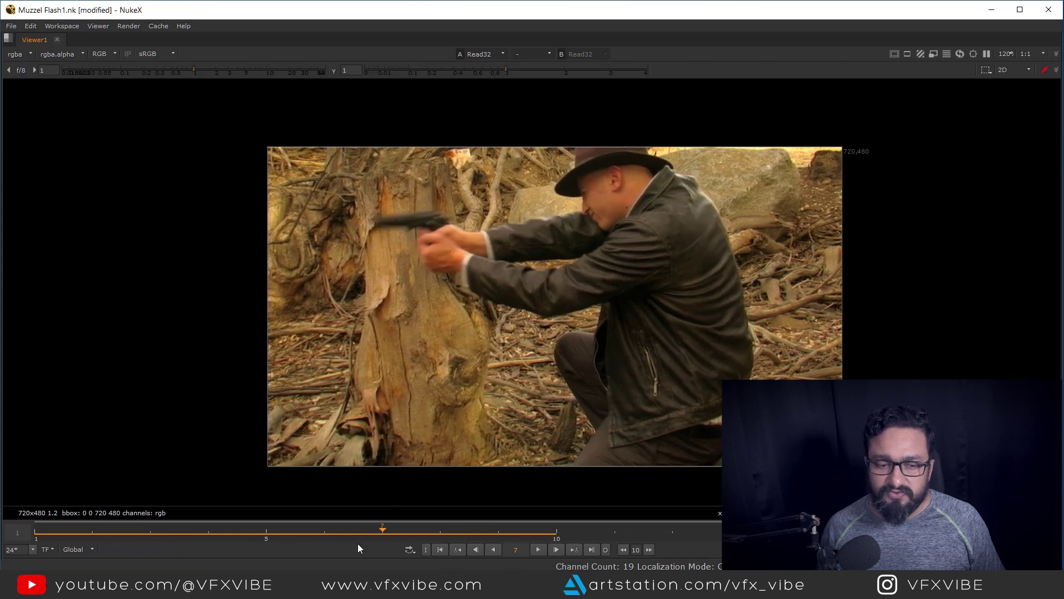
View the Muzzle_Flash_09.mov clip at frame 1 and fit it in the viewer
scroll(399, 238, up, 5)
middle_drag(397, 234, 492, 274)
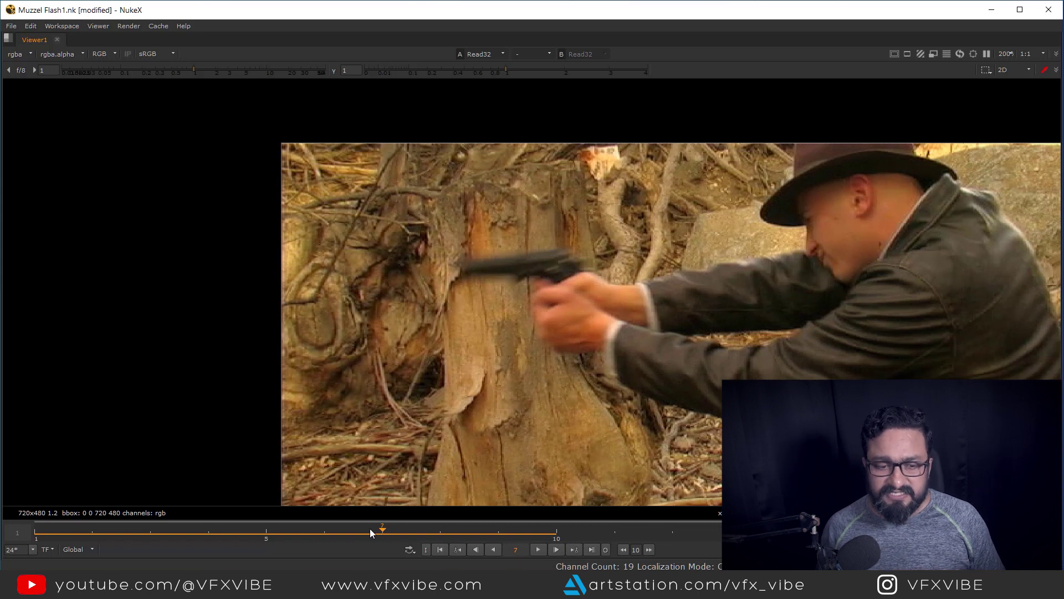
key(space)
drag(304, 482, 347, 517)
middle_drag(452, 466, 441, 501)
drag(461, 476, 472, 446)
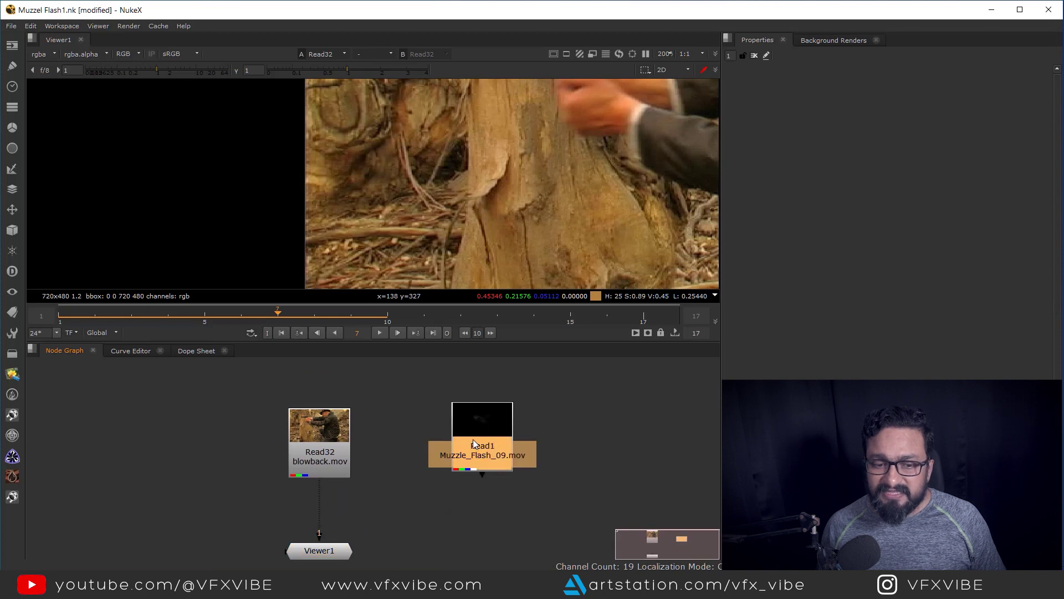
key(1)
drag(280, 317, 62, 335)
key(f)
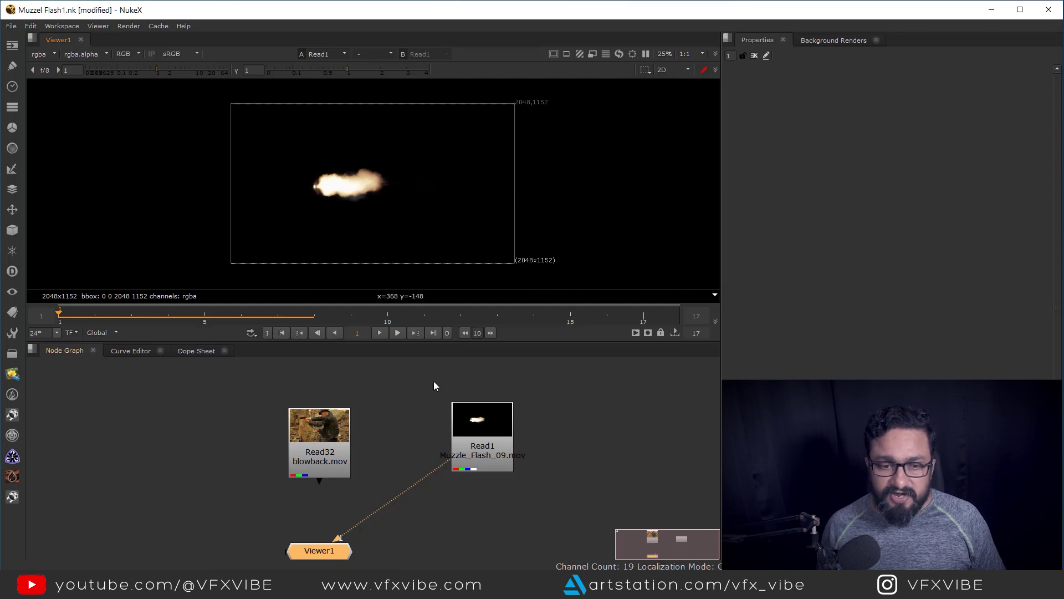
Set the muzzle flash Read node to start at frame 7 and scrub the frames around it to check the timing
double_click(473, 431)
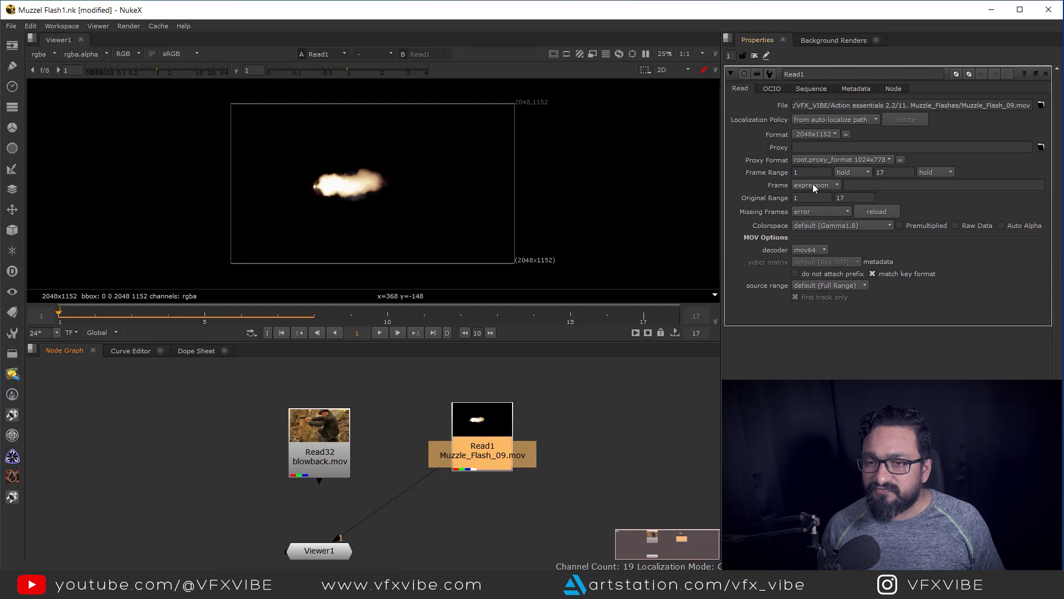
click(819, 197)
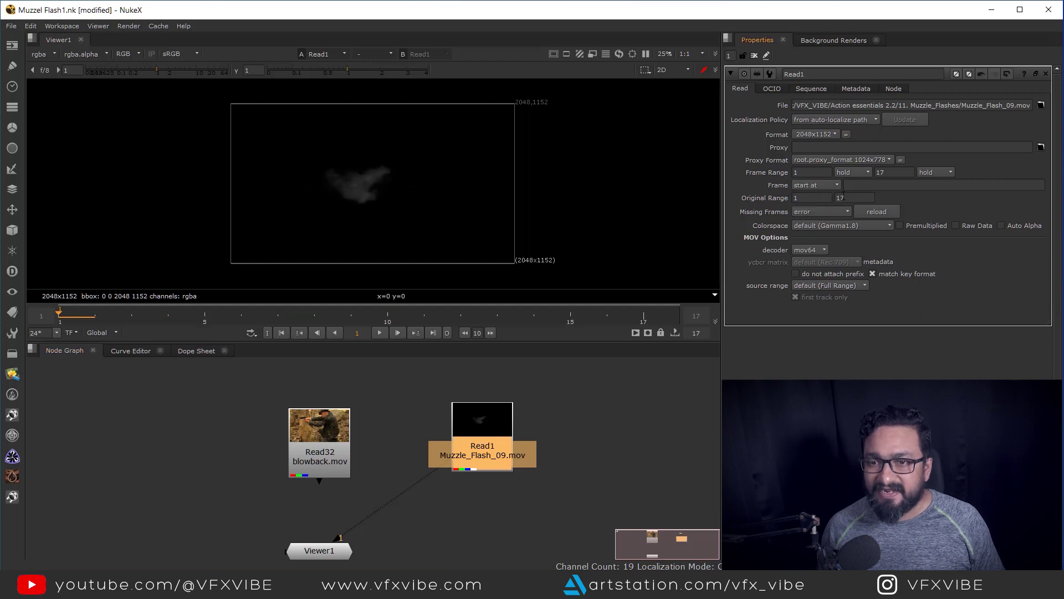
click(863, 186)
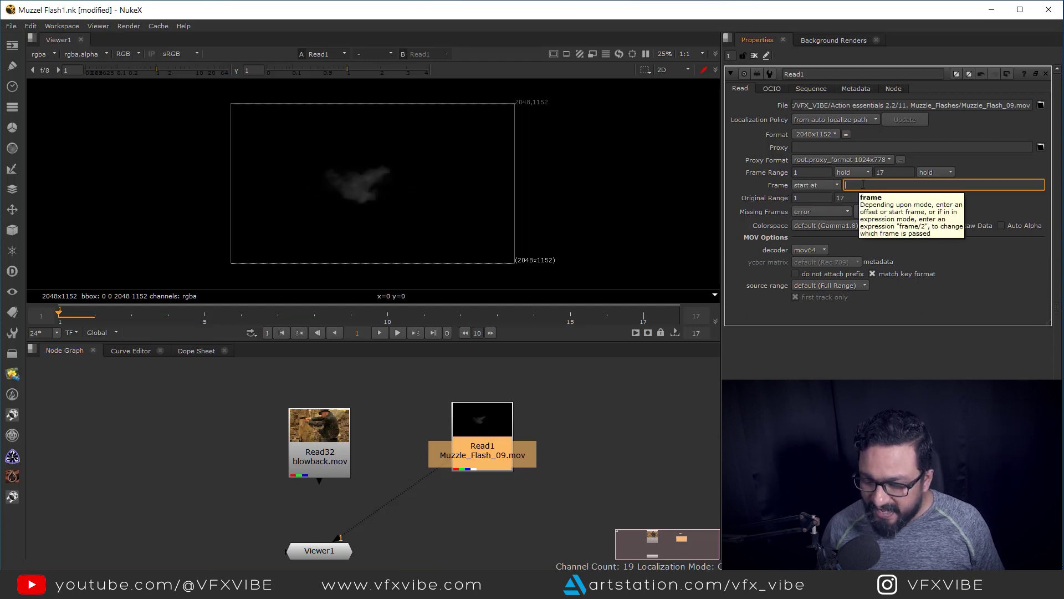
text(7)
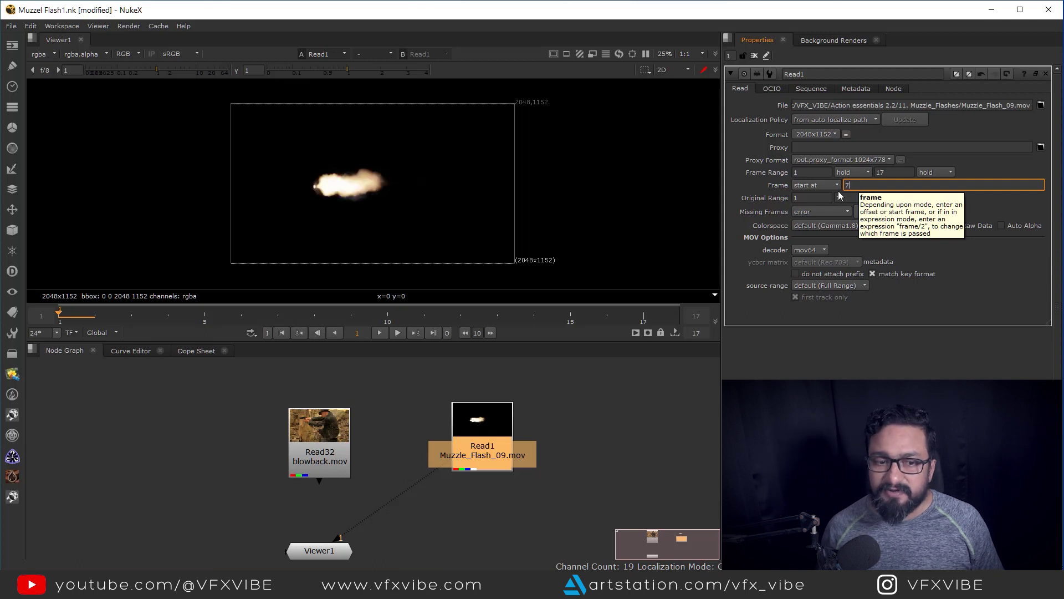
drag(71, 316, 206, 317)
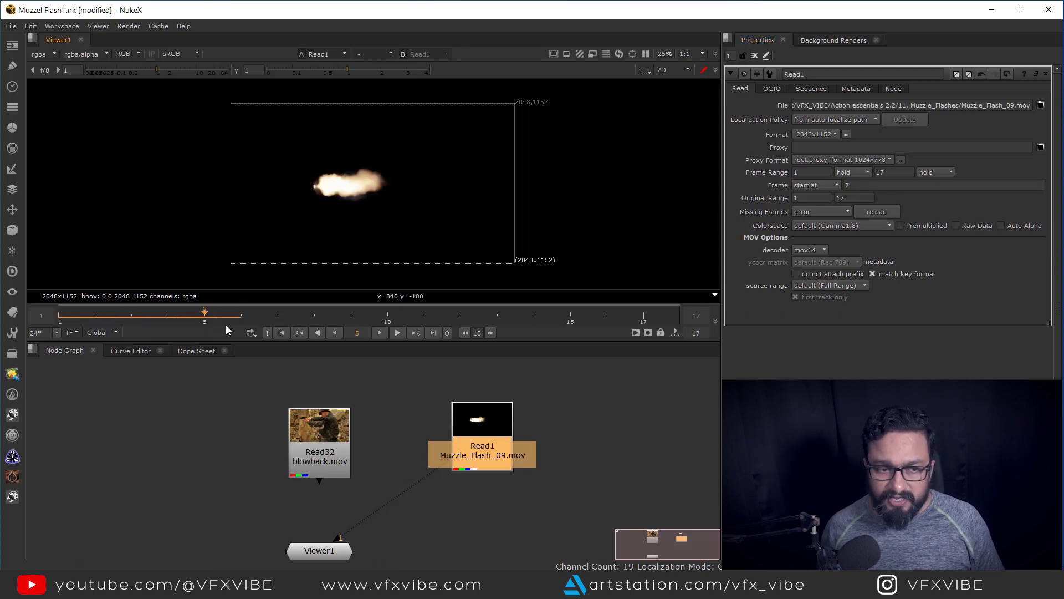
drag(277, 332, 142, 327)
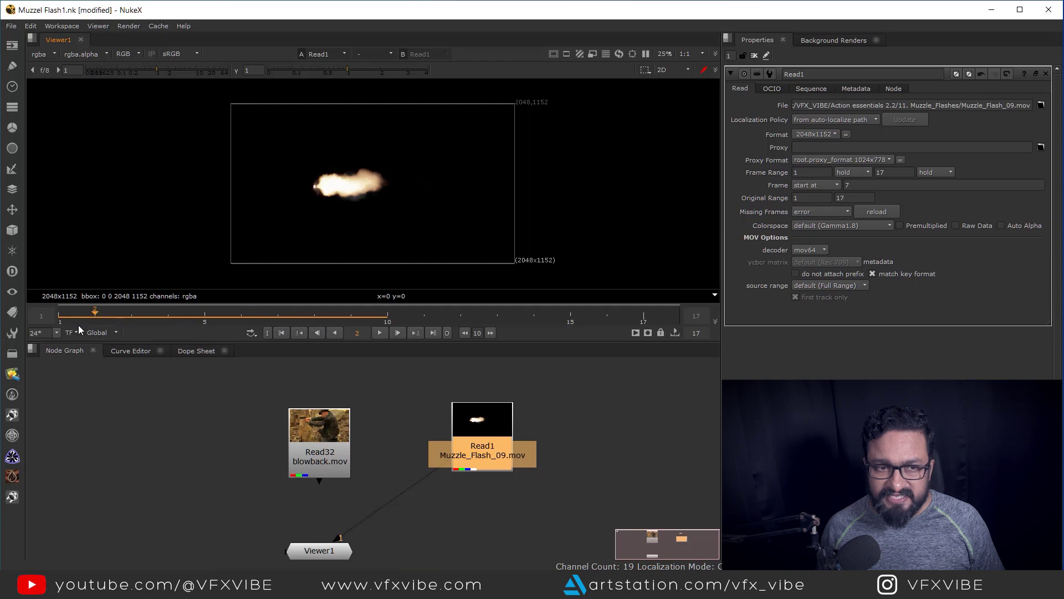
key(Right)
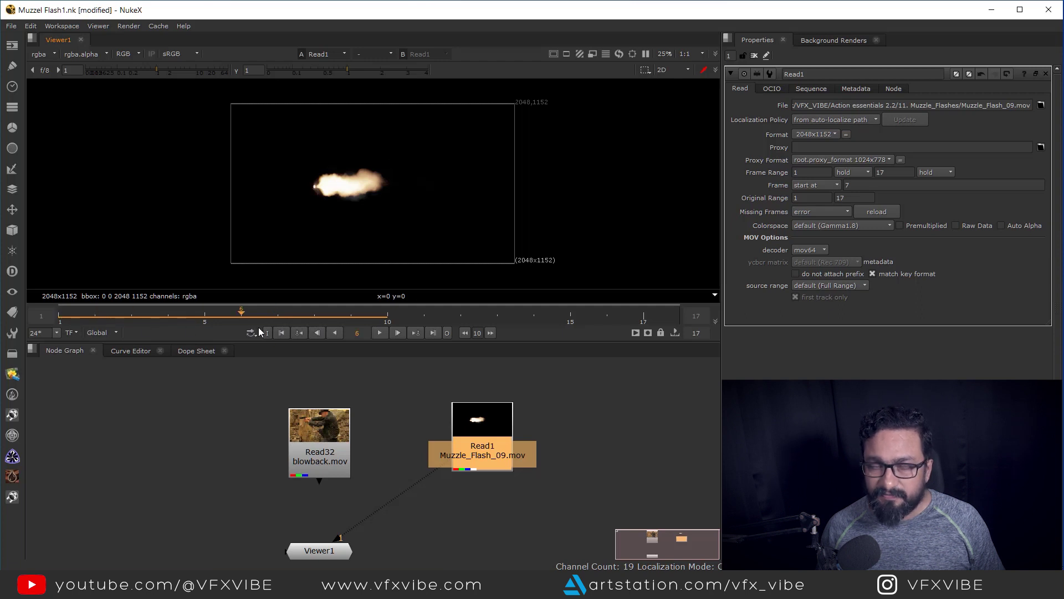
key(Right)
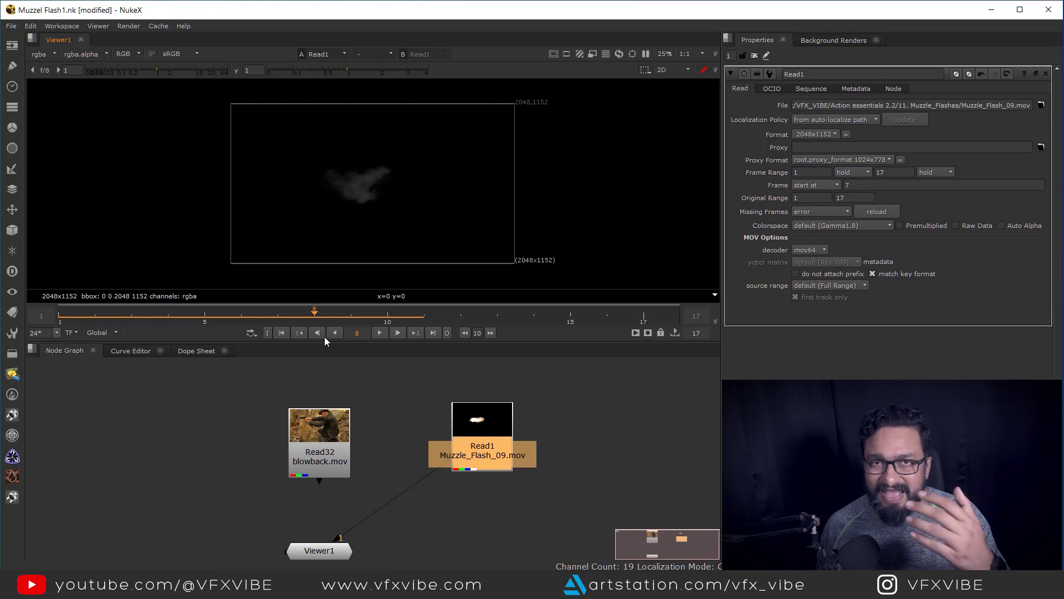
View the blowback.mov and Muzzle_Flash_09.mov clips in turn to compare their frame formats
scroll(391, 435, down, 2)
drag(332, 516, 503, 554)
click(337, 437)
key(1)
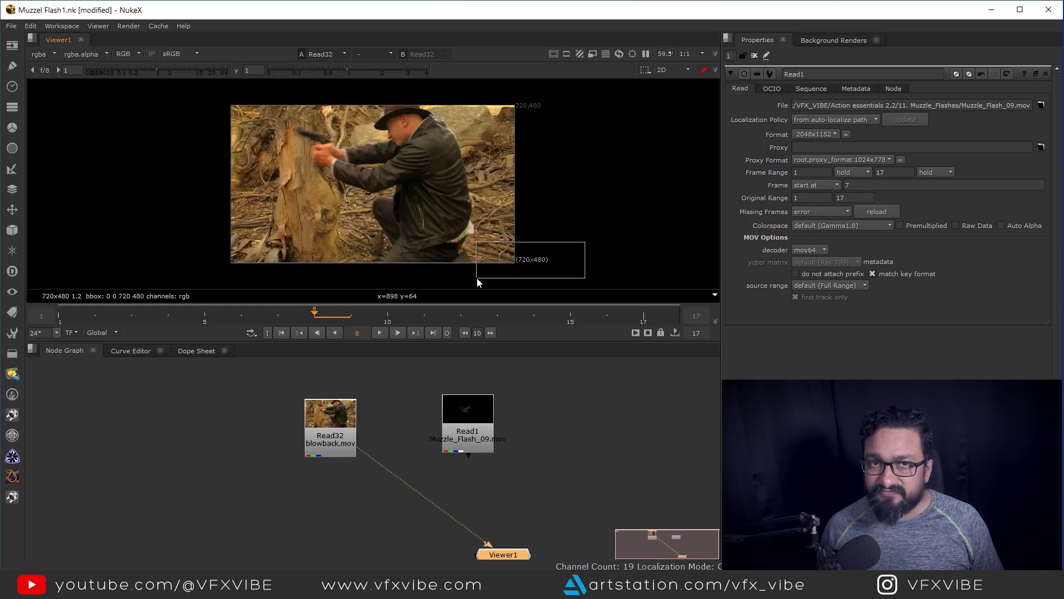
click(465, 446)
key(1)
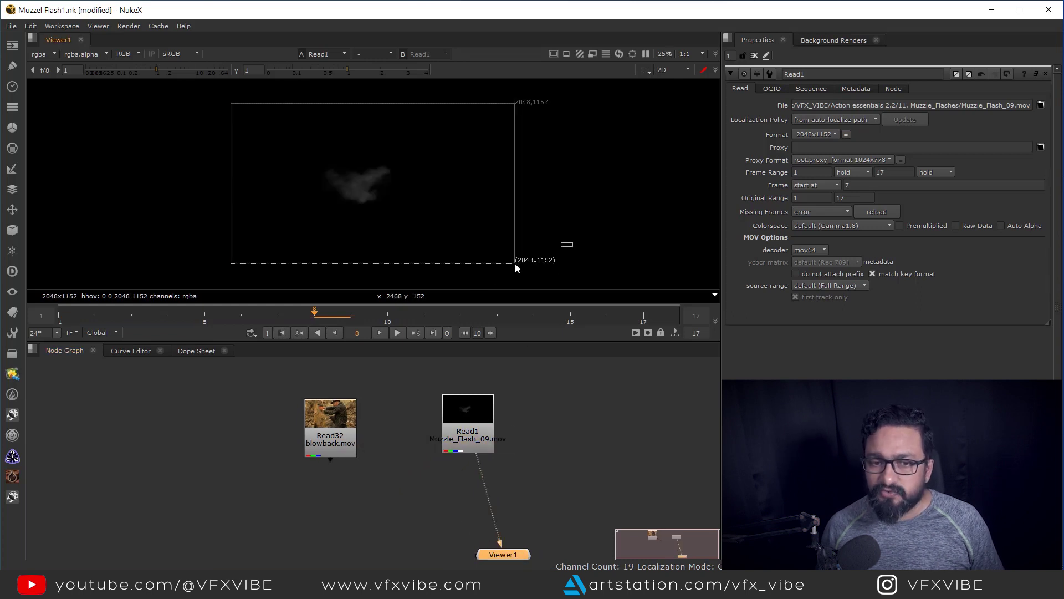
Add a Reformat node after the muzzle flash Read node, outputting to the root format 720x480
click(425, 514)
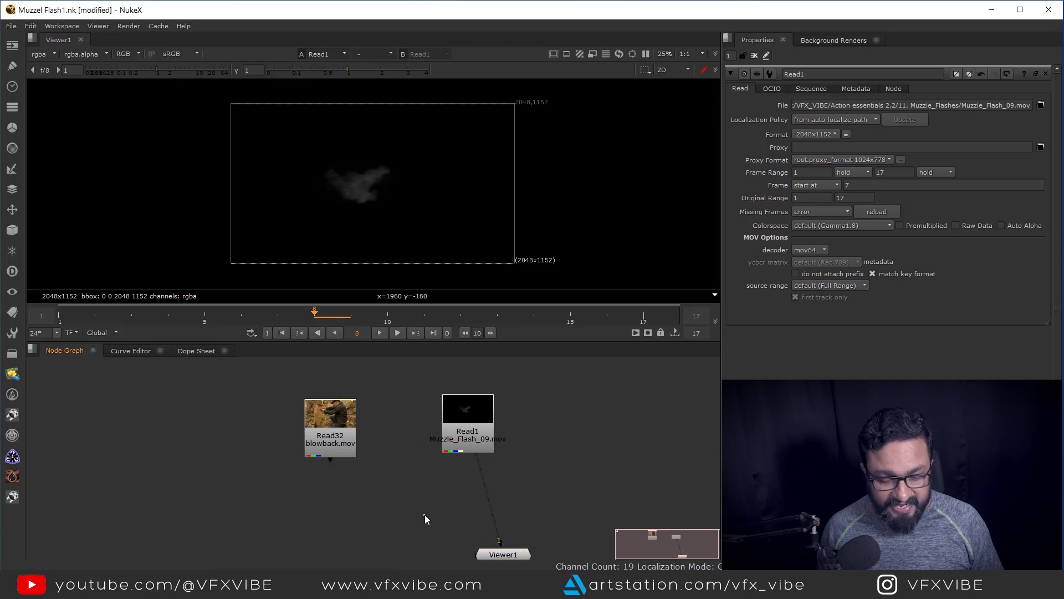
key(Tab)
text(ref)
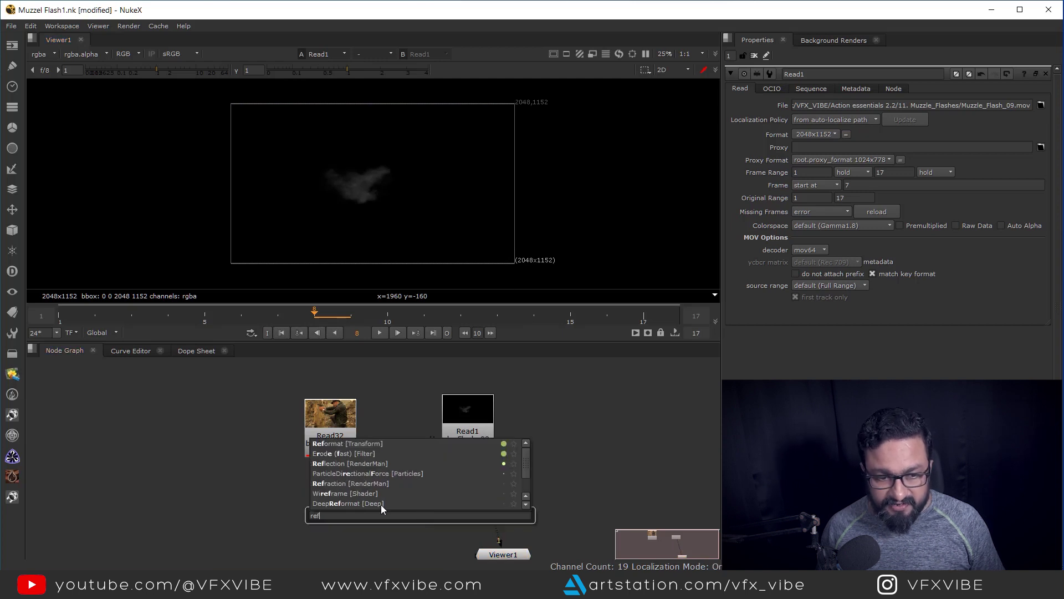
click(344, 442)
click(481, 477)
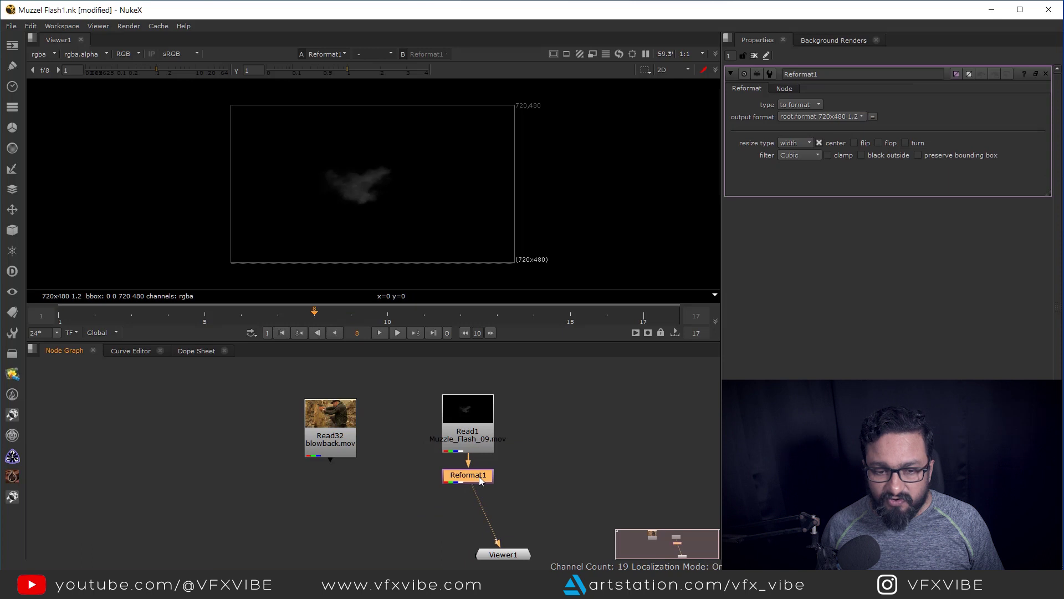
Merge the reformatted muzzle flash over blowback.mov and route the A input through a dot to straighten the connection
middle_drag(352, 526, 344, 483)
click(345, 483)
key(m)
drag(328, 412, 446, 433)
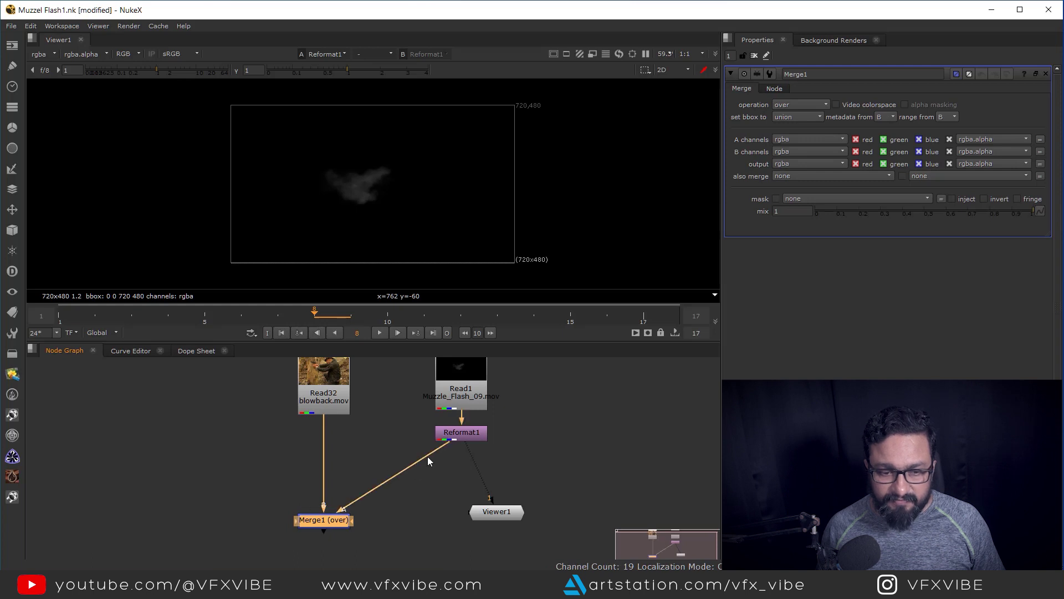
ctrl+drag(395, 476, 463, 517)
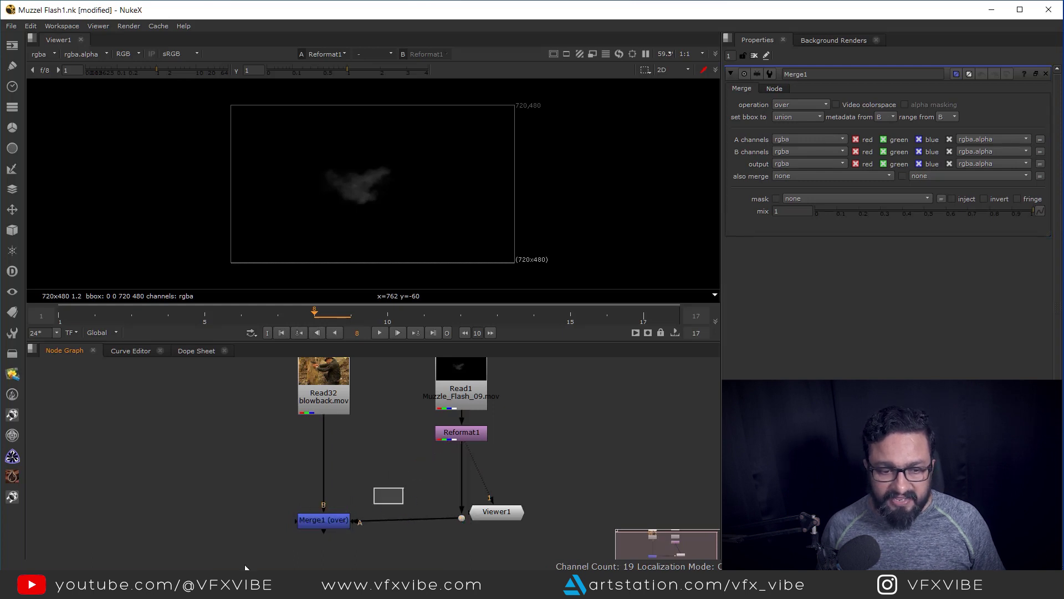
View the merge output at frame 7 and examine the muzzle flash's position and direction relative to the gun
click(324, 519)
key(1)
middle_drag(323, 519, 324, 508)
middle_drag(333, 207, 366, 234)
drag(316, 320, 282, 318)
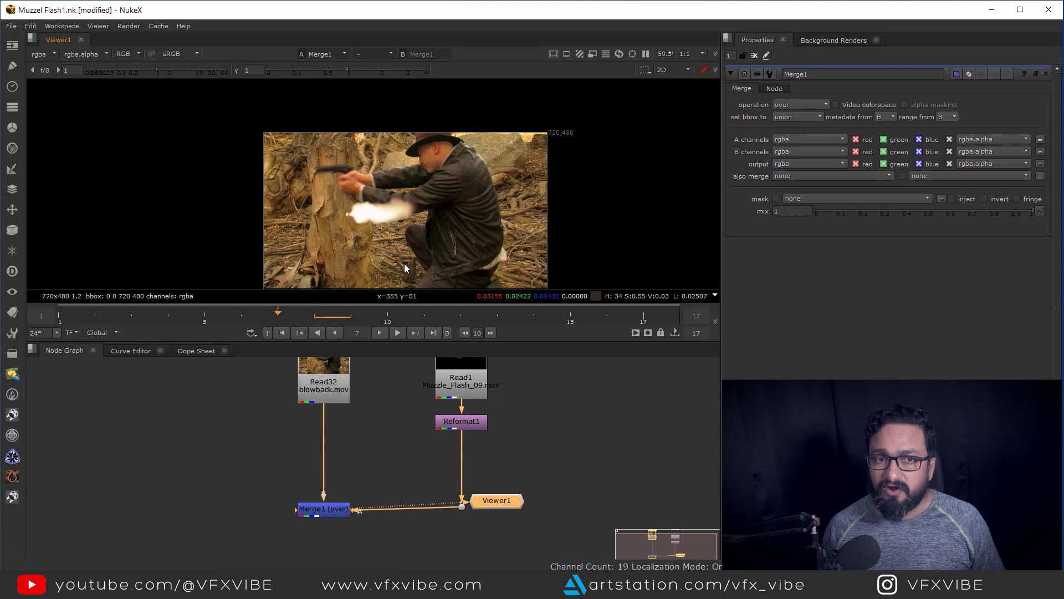
scroll(424, 234, up, 2)
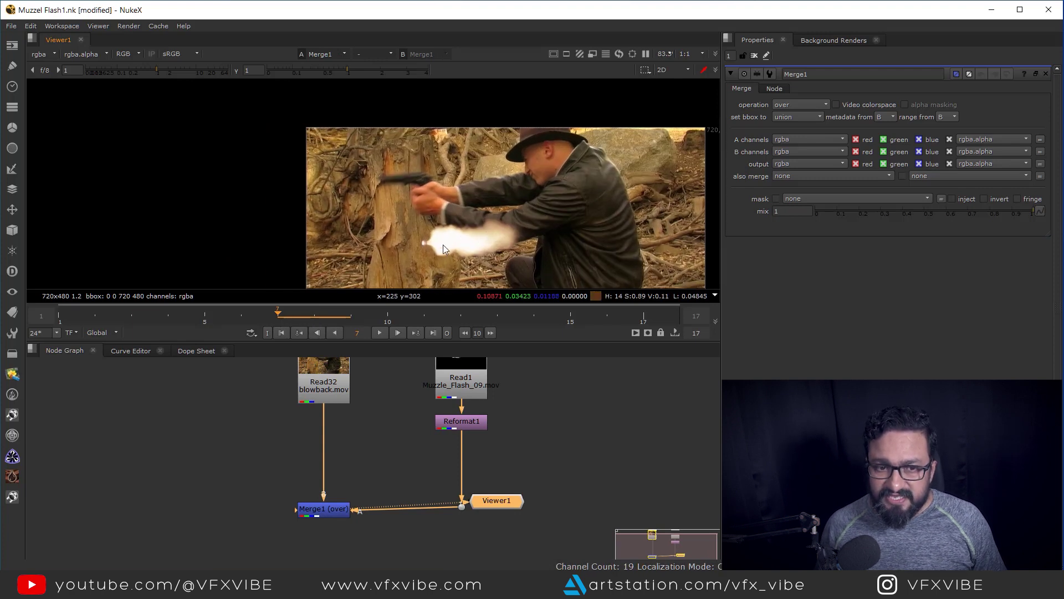
middle_drag(444, 245, 424, 223)
ctrl+shift+drag(362, 189, 528, 251)
Add a Mirror node after the Reformat node and flop the muzzle flash horizontally
middle_drag(470, 471, 450, 519)
click(515, 463)
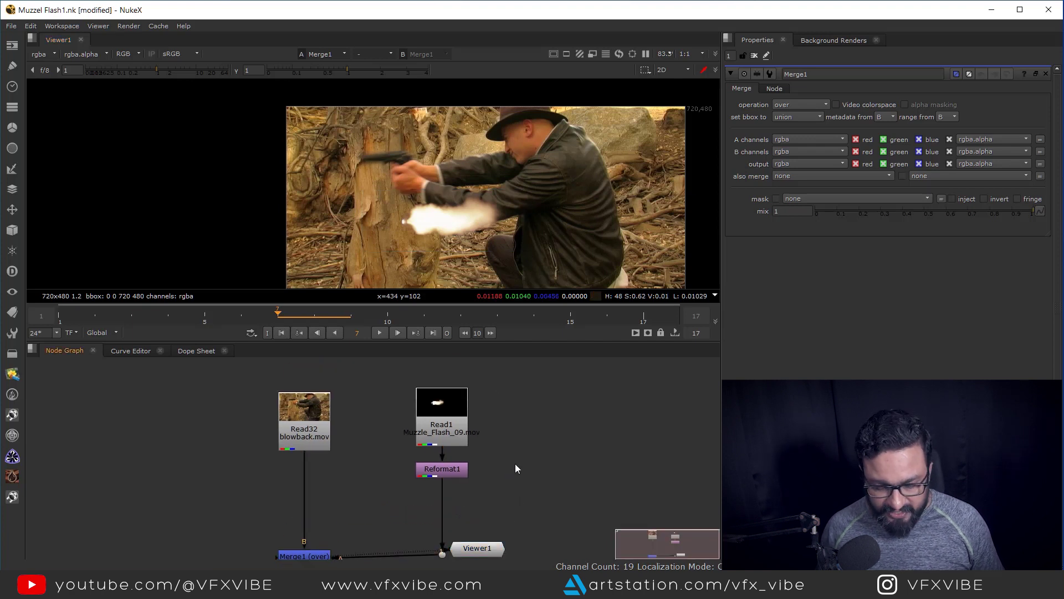
key(Tab)
text(mirr)
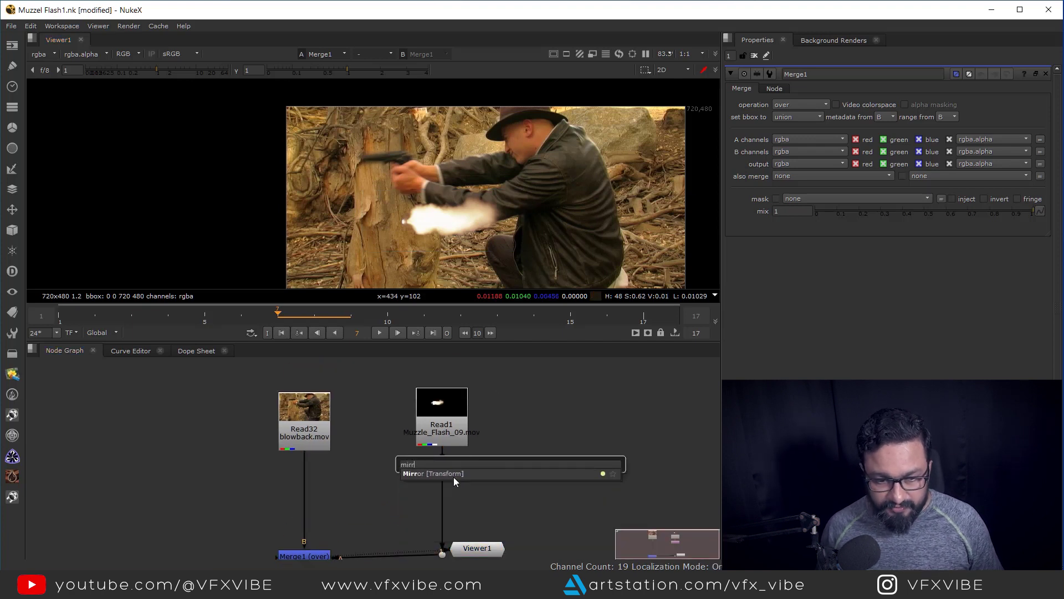
click(453, 475)
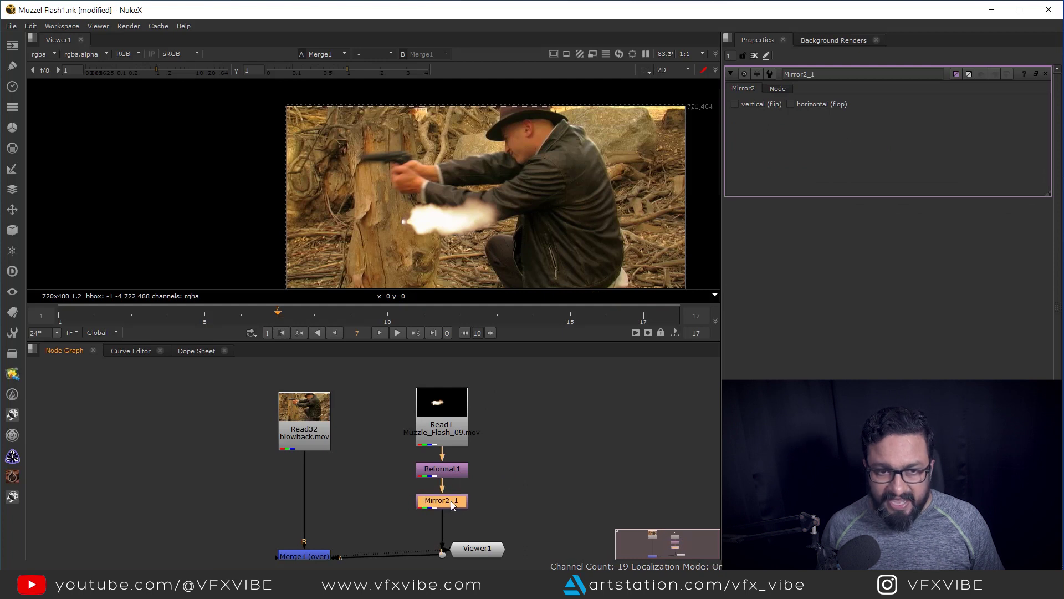
key(1)
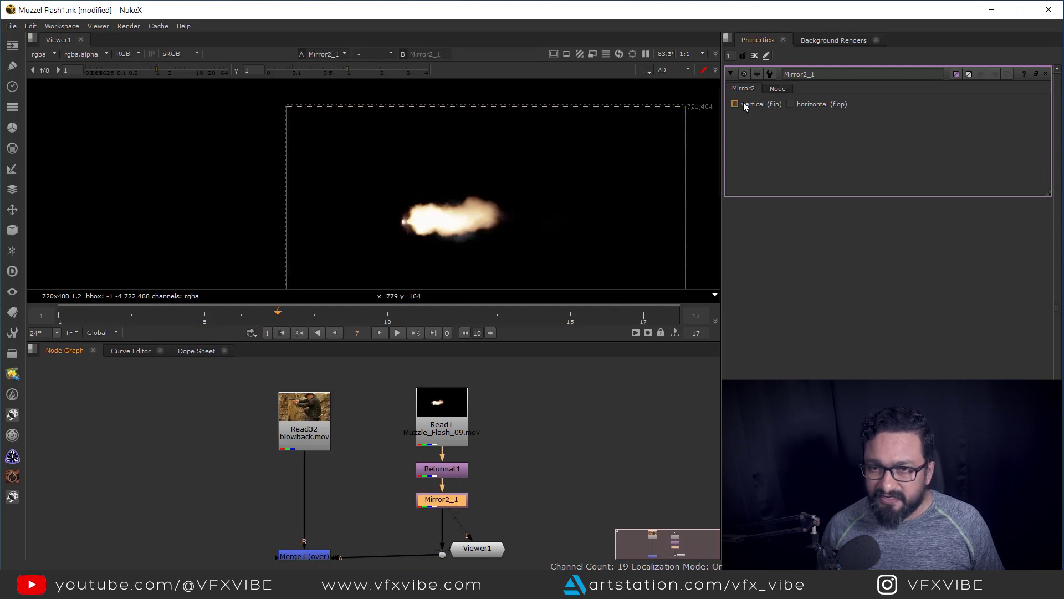
click(791, 103)
View the merge output and move the Viewer node below the Merge node
middle_drag(412, 551, 412, 507)
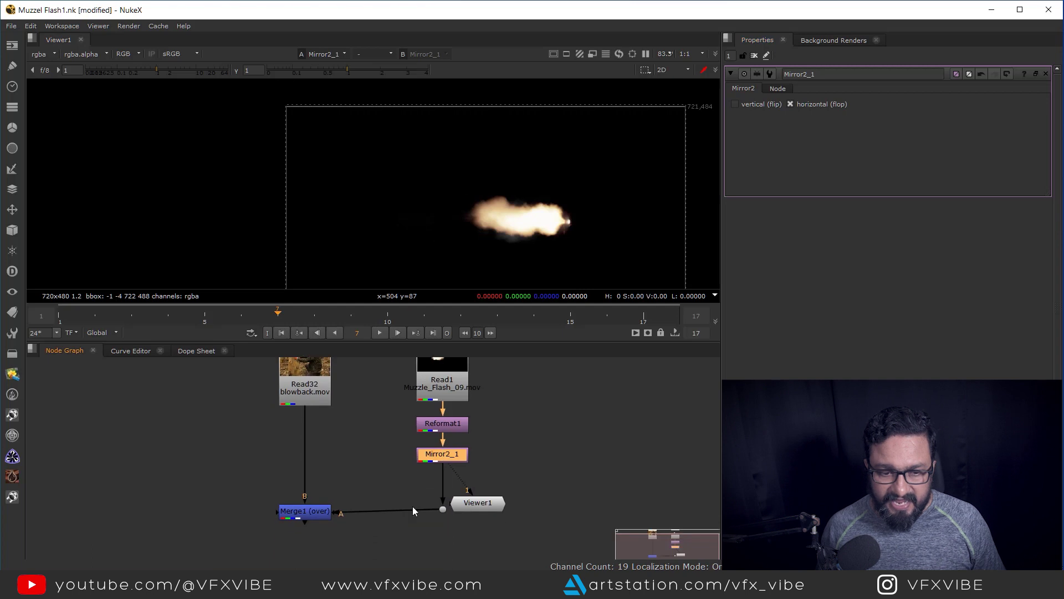
click(310, 511)
key(1)
drag(442, 510, 328, 557)
Insert a Transform node between the Mirror node and the dot leading to the merge
click(473, 474)
key(t)
drag(473, 473, 447, 475)
Place the transform's pivot on the flash's tip at 510, 231 and translate the flash to the gun's muzzle, about -377.6, 135.4
scroll(520, 242, up, 2)
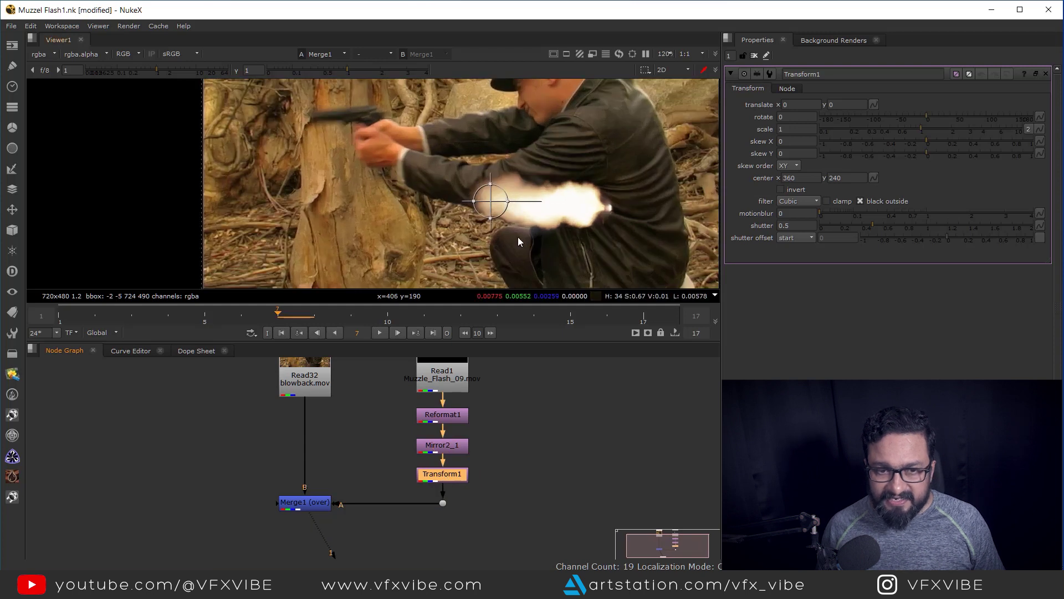
middle_drag(520, 242, 451, 257)
ctrl+drag(423, 220, 373, 171)
scroll(611, 203, down, 2)
scroll(373, 171, up, 7)
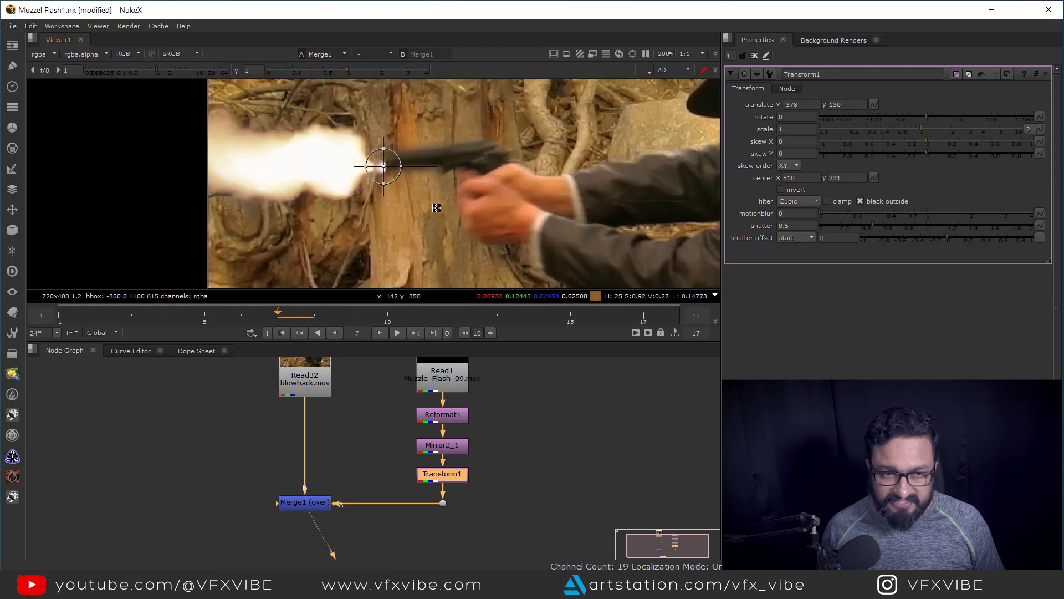
drag(455, 205, 485, 212)
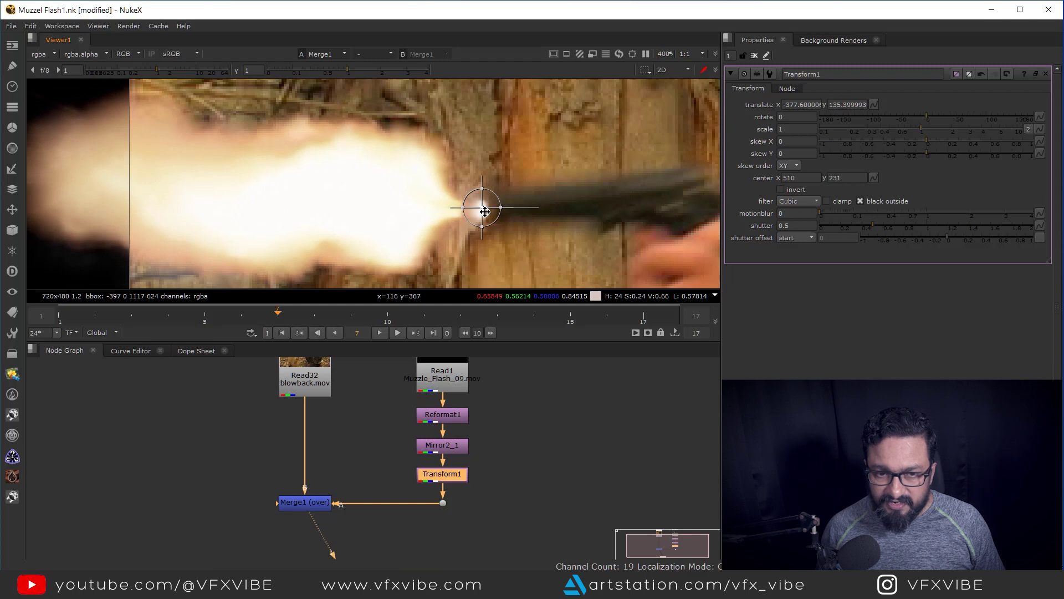
Set the muzzle flash transform's rotation to 7 so the flash lines up with the gun barrel
scroll(485, 212, down, 6)
scroll(534, 167, up, 3)
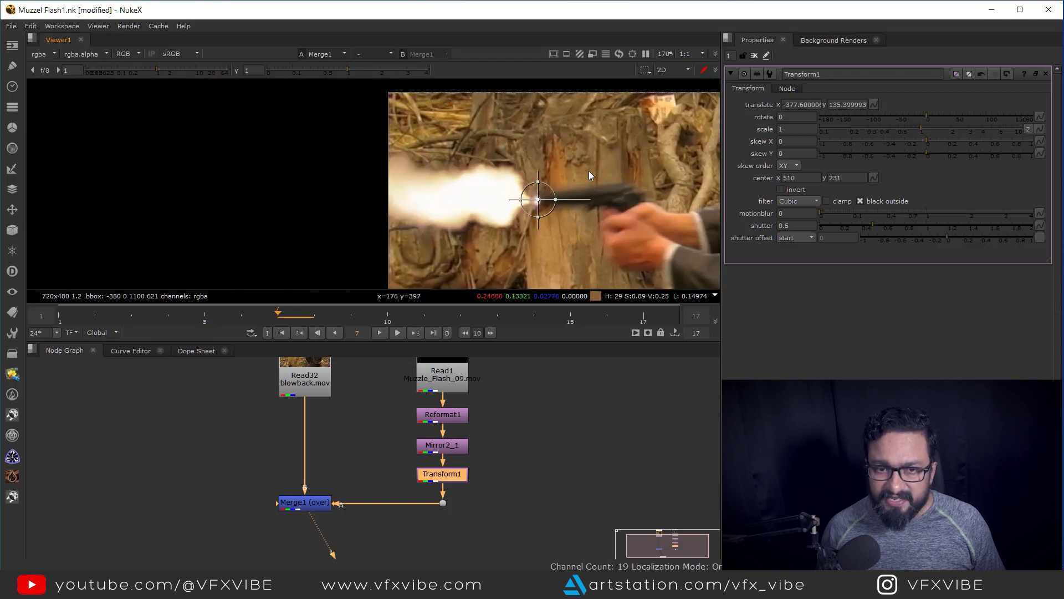
click(786, 118)
key(Up)
key(Up)
key(Up)
key(Up)
key(Up)
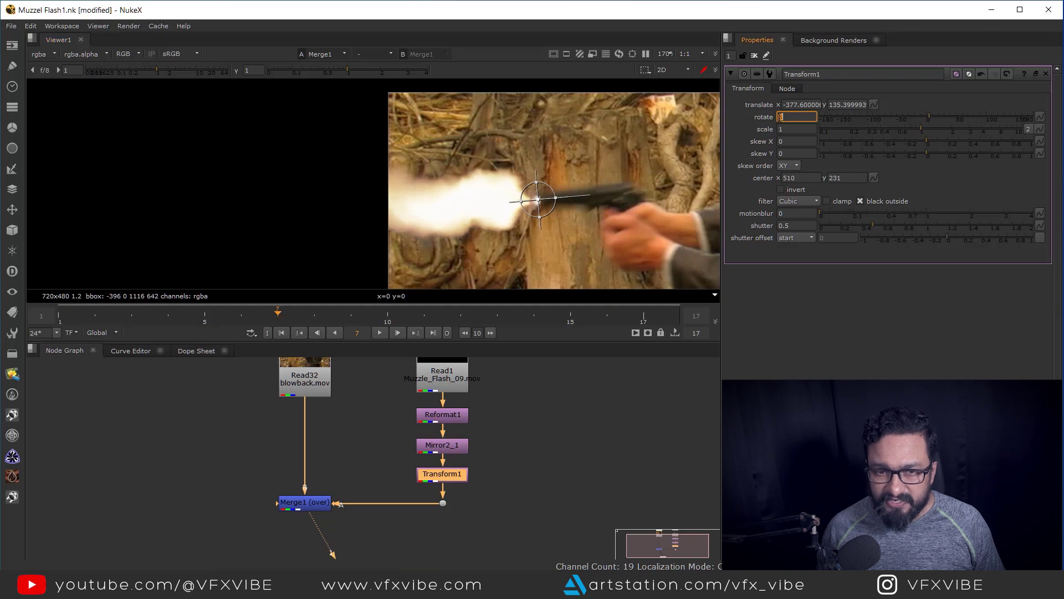
key(Up)
key(Down)
key(Up)
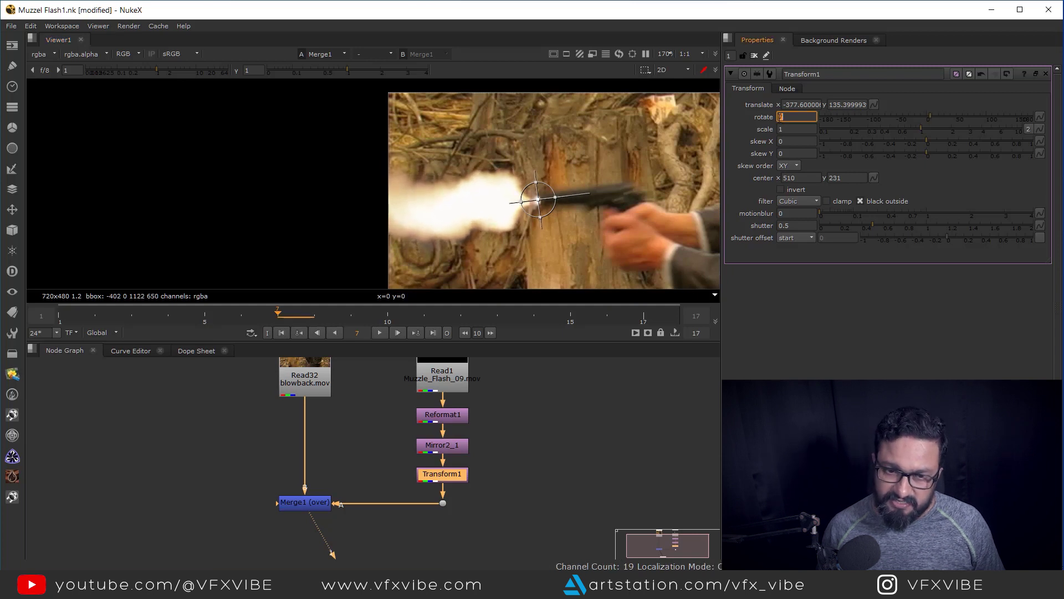
Set the muzzle flash transform's scale to 0.5
scroll(608, 165, down, 3)
scroll(471, 221, up, 1)
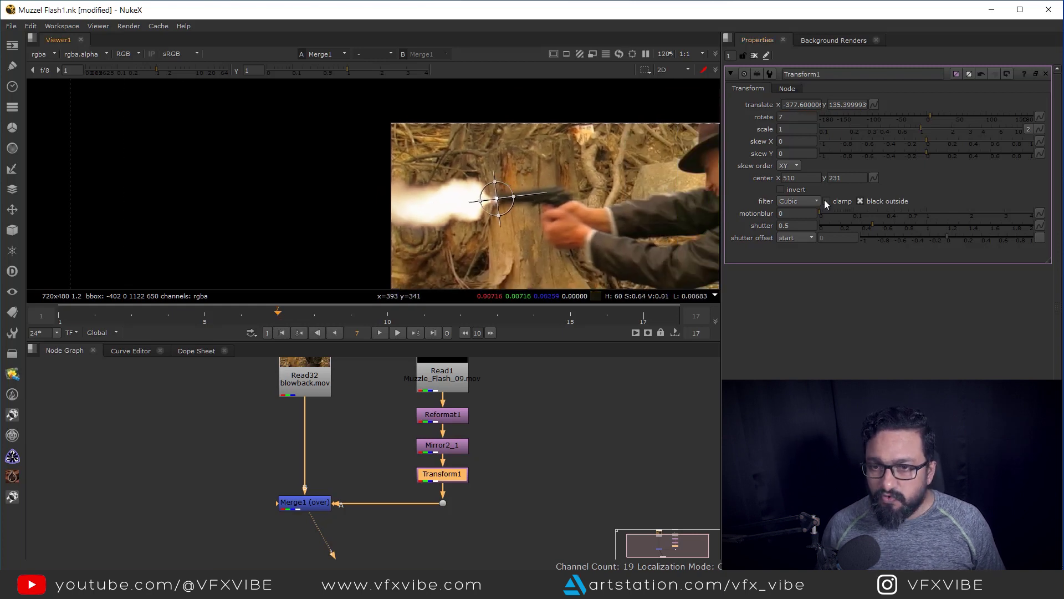
drag(917, 127, 899, 129)
click(799, 128)
text(.5)
key(Return)
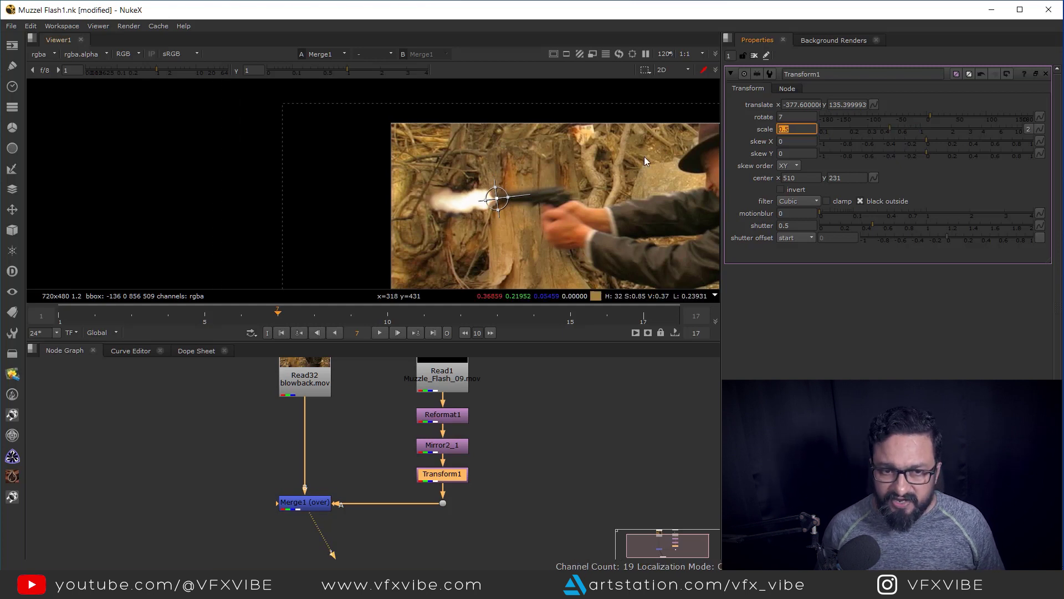
Set the muzzle flash transform's rotation to 10
scroll(520, 161, up, 3)
scroll(538, 172, up, 1)
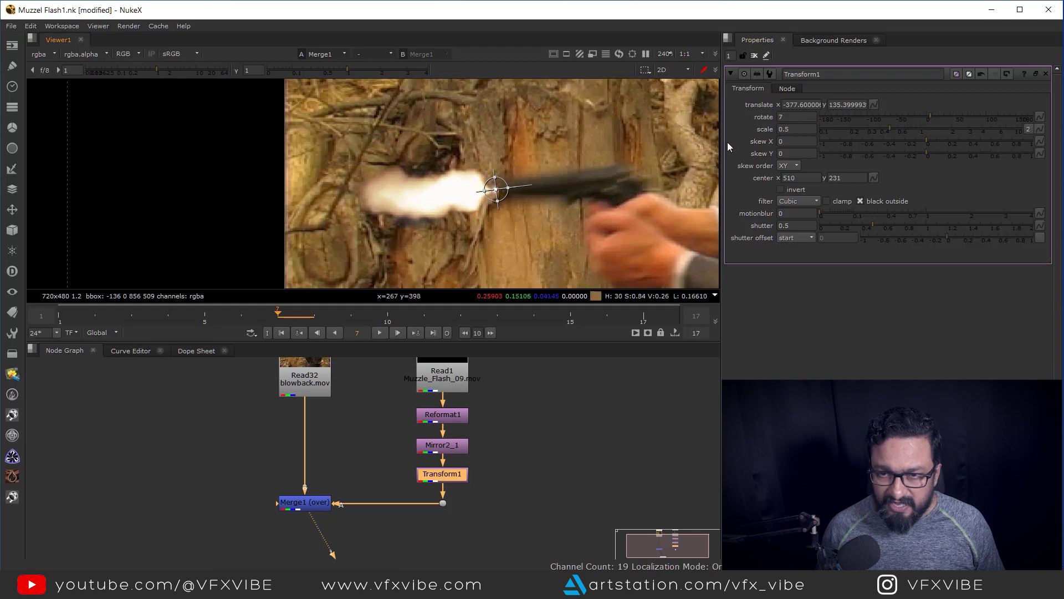
click(780, 117)
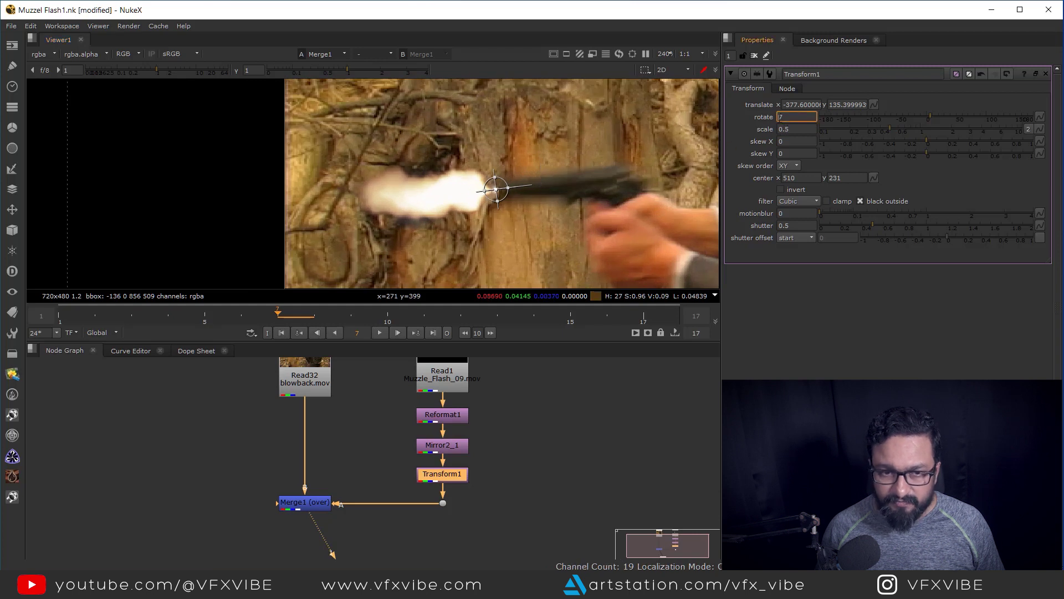
key(Up)
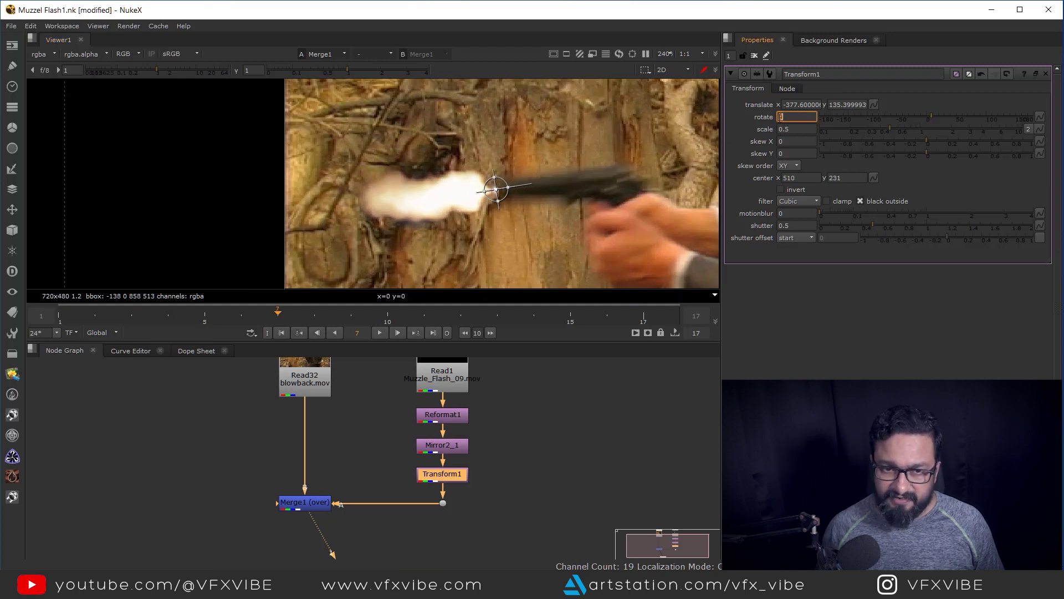
text(10)
key(Return)
scroll(511, 158, down, 2)
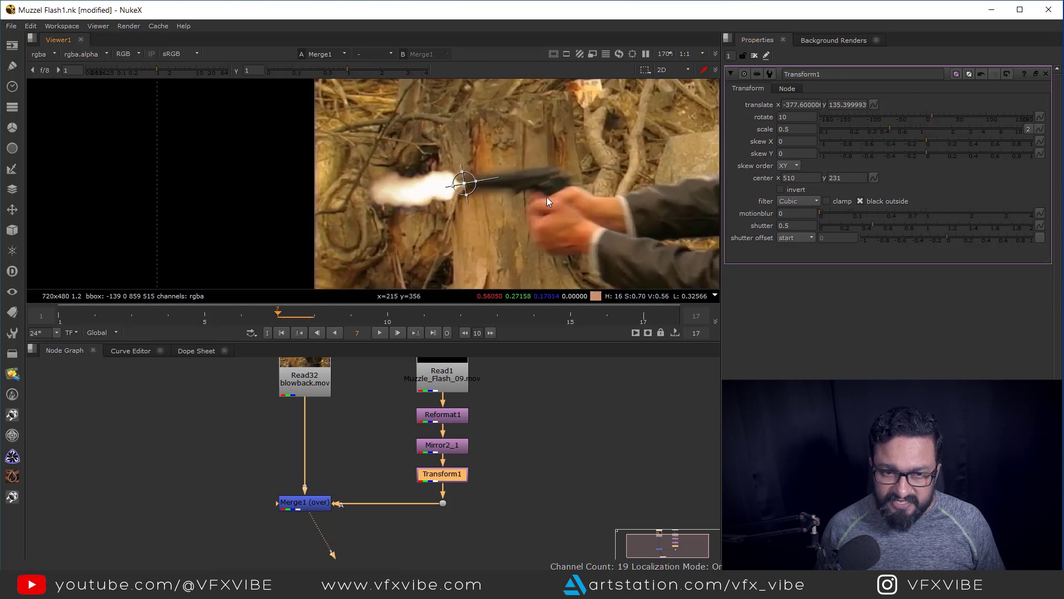
middle_drag(547, 197, 599, 200)
Move the Viewer node so it sits directly below the Merge1 node
middle_drag(315, 536, 334, 487)
scroll(331, 457, down, 1)
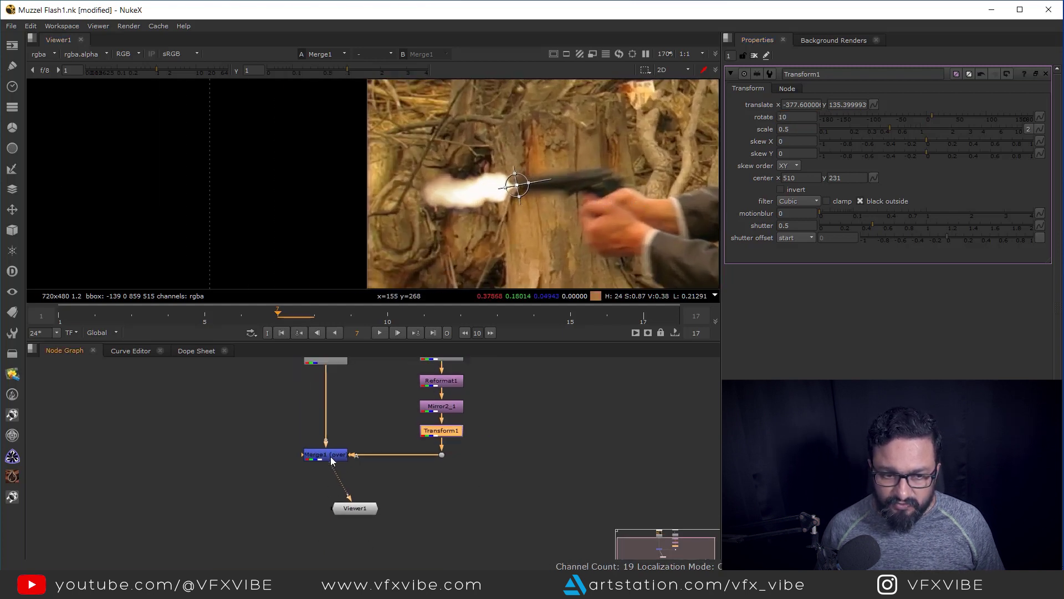
scroll(330, 457, down, 1)
drag(351, 500, 326, 540)
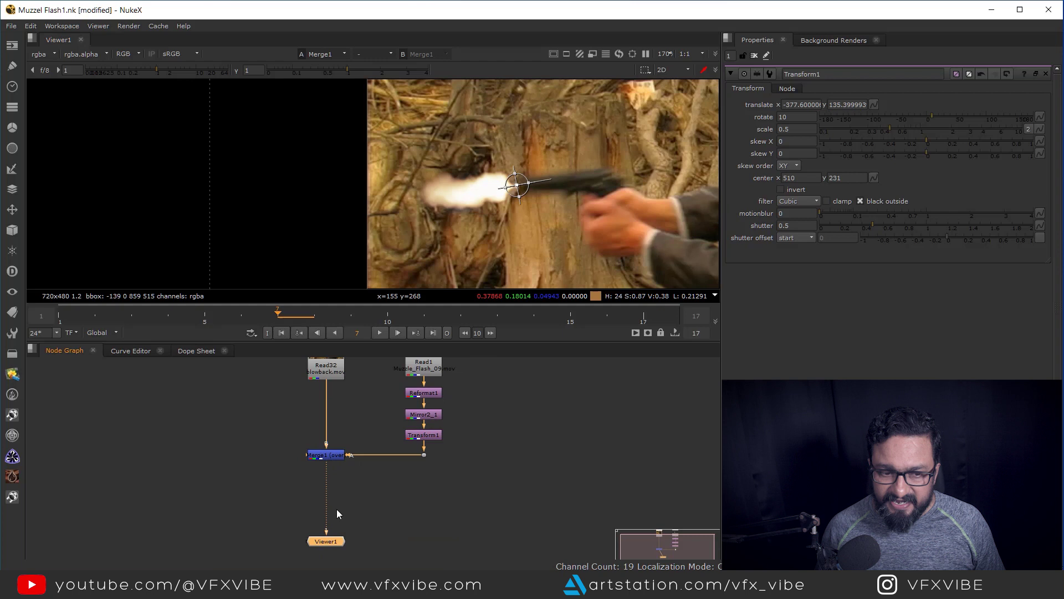
Keyframe the Merge1 node's mix at 1 on frame 7 and at 0 on frame 6, and return to frame 7
double_click(331, 456)
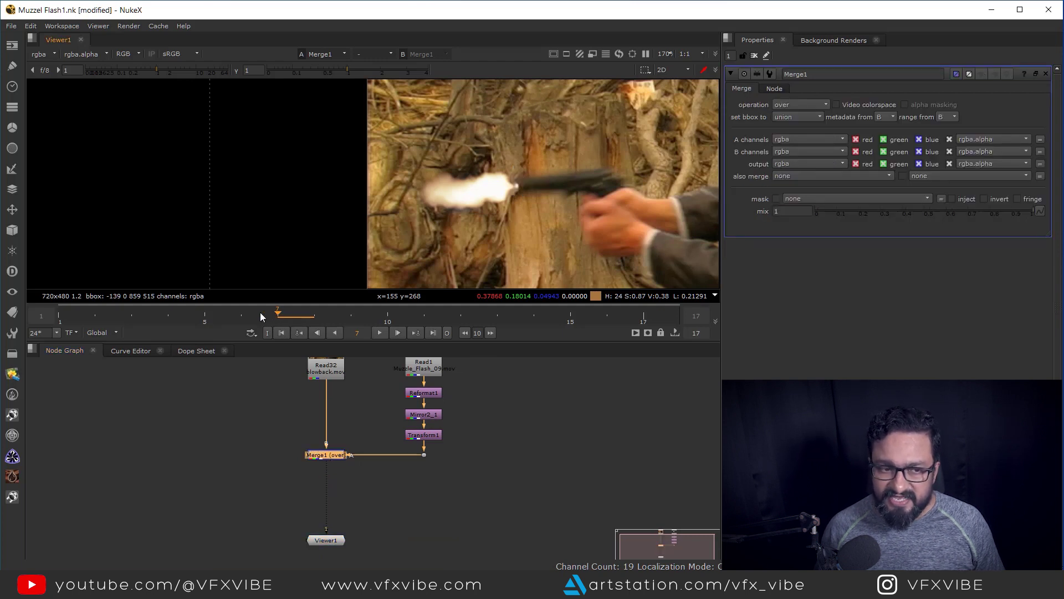
click(259, 312)
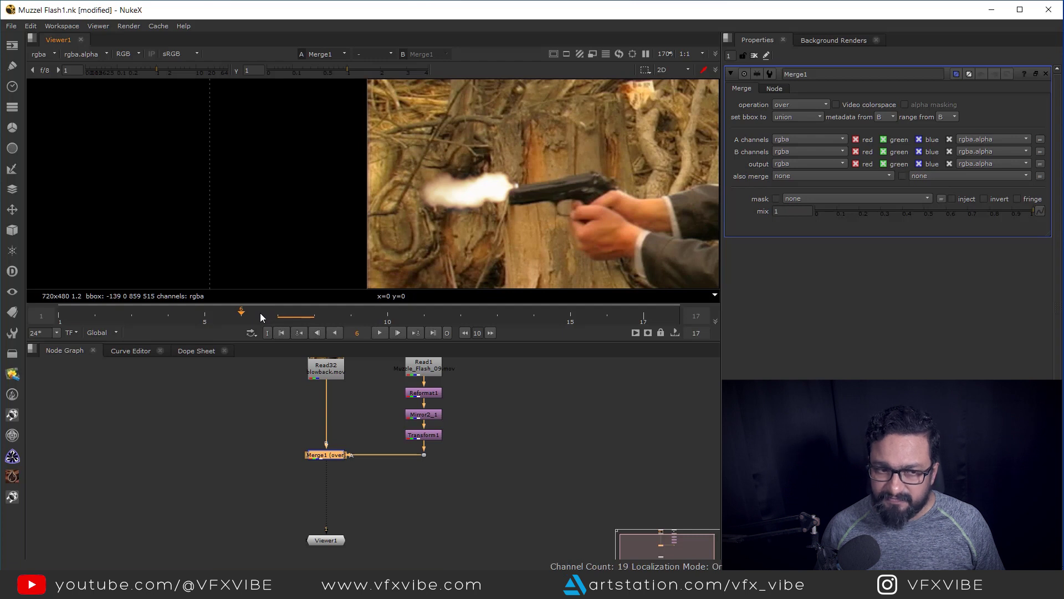
click(268, 315)
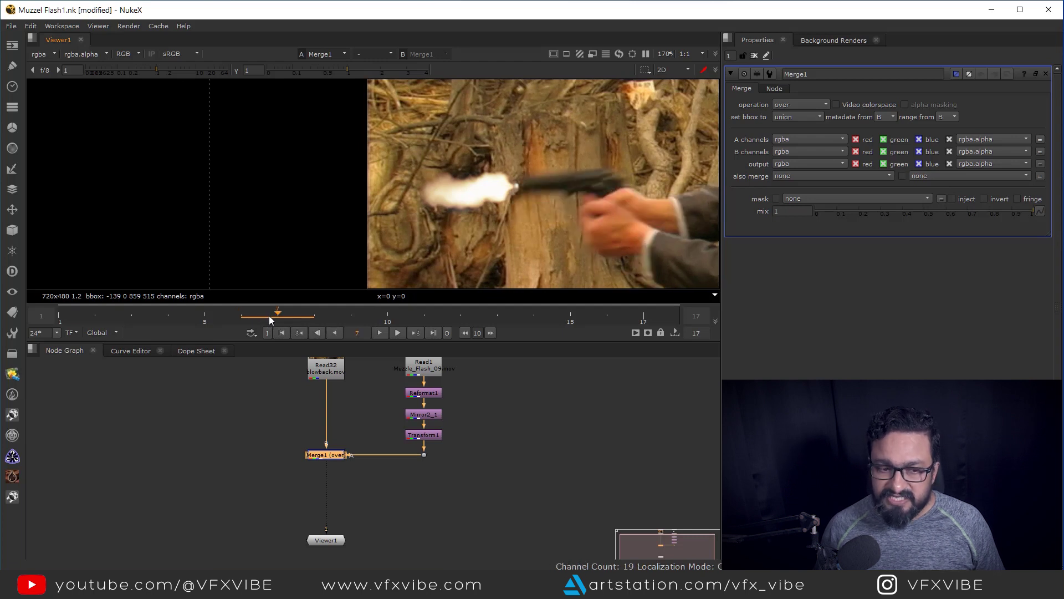
right_click(800, 216)
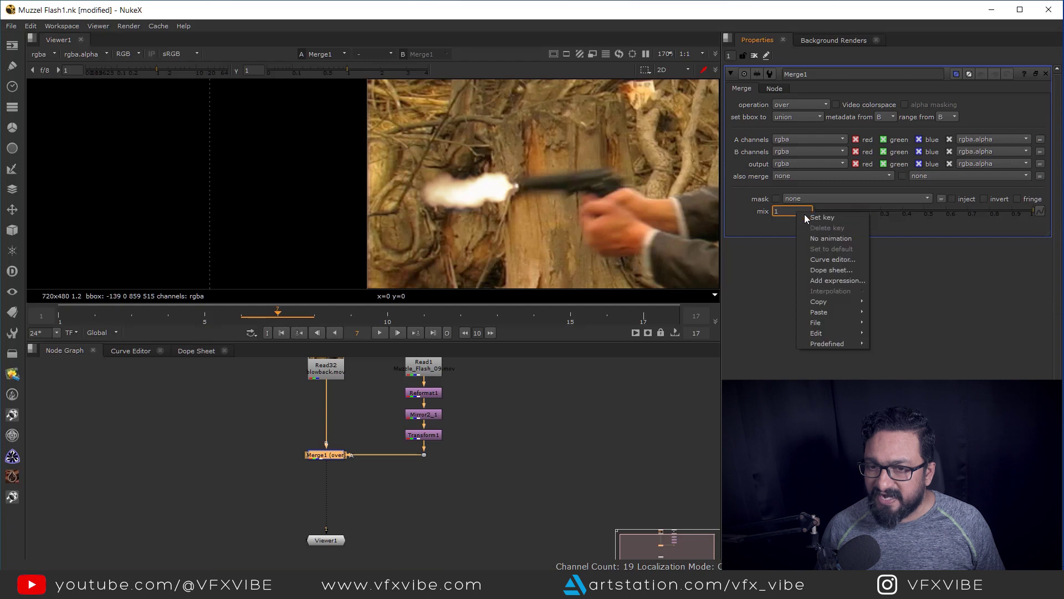
click(813, 218)
click(254, 314)
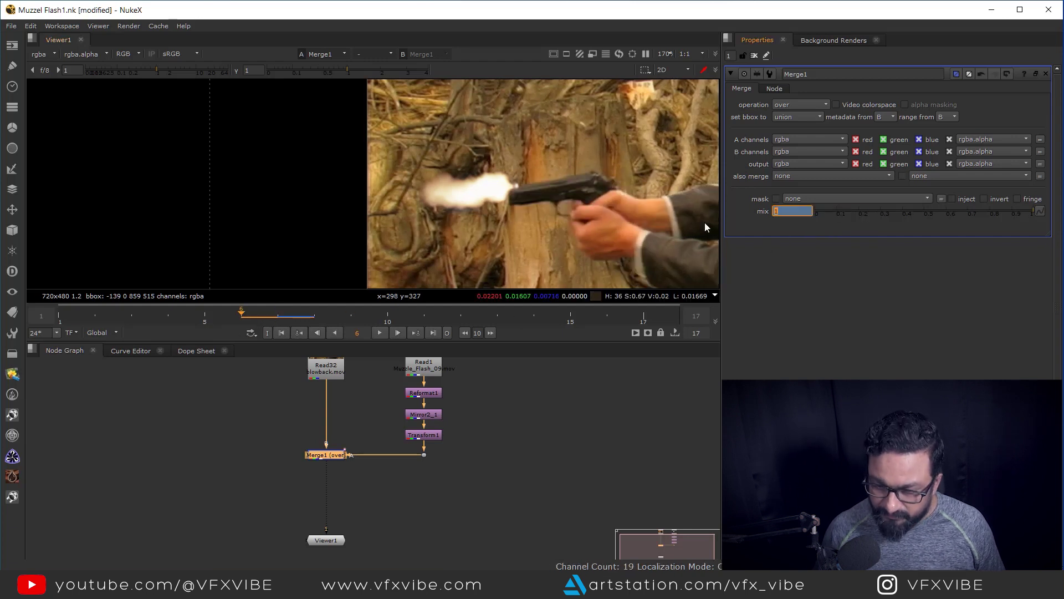
text(0)
key(Return)
drag(240, 317, 278, 319)
Move the Viewer node farther down below Merge1 to leave more space in the node graph
scroll(504, 196, down, 3)
middle_drag(549, 198, 492, 166)
scroll(464, 190, down, 3)
middle_drag(447, 418, 476, 380)
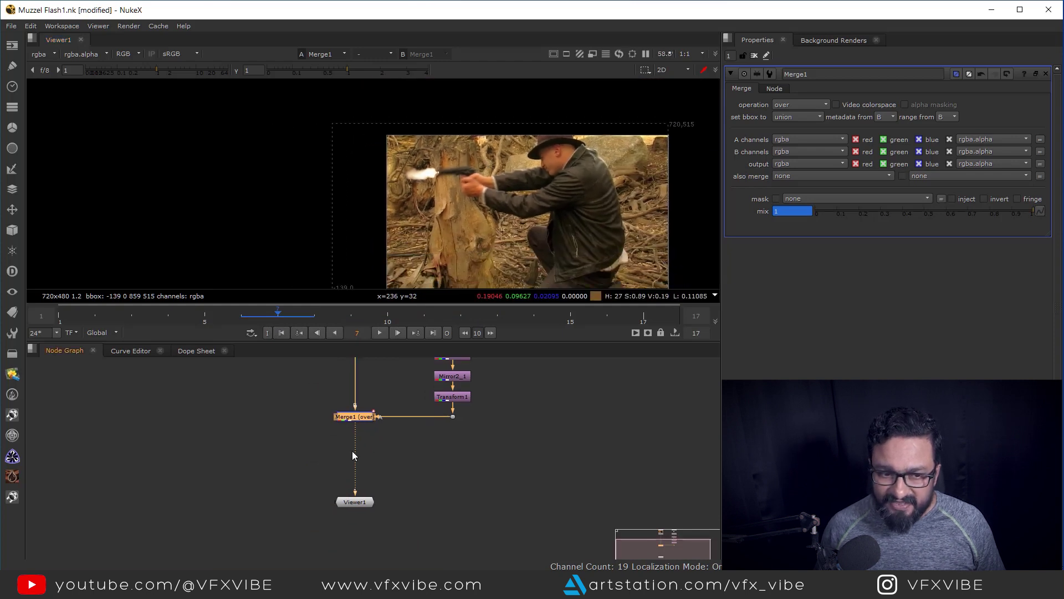
drag(357, 503, 358, 523)
middle_drag(373, 443, 376, 496)
Inspect the flash against the footage with the viewer gamma lowered to 0.045, and restore the gamma to 1
middle_drag(416, 196, 476, 237)
scroll(456, 220, up, 6)
drag(556, 169, 361, 263)
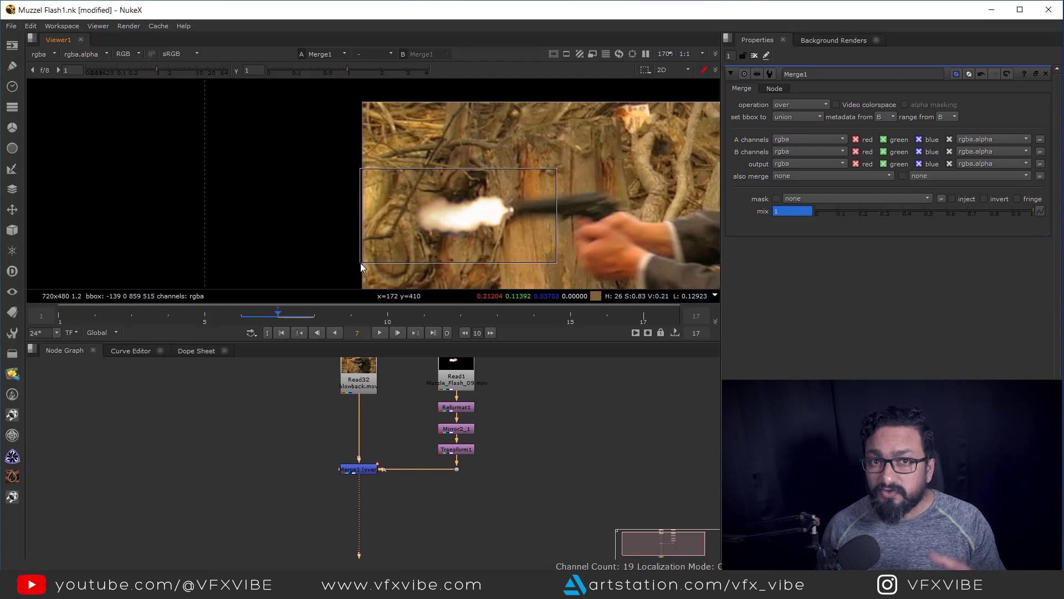
drag(346, 71, 283, 93)
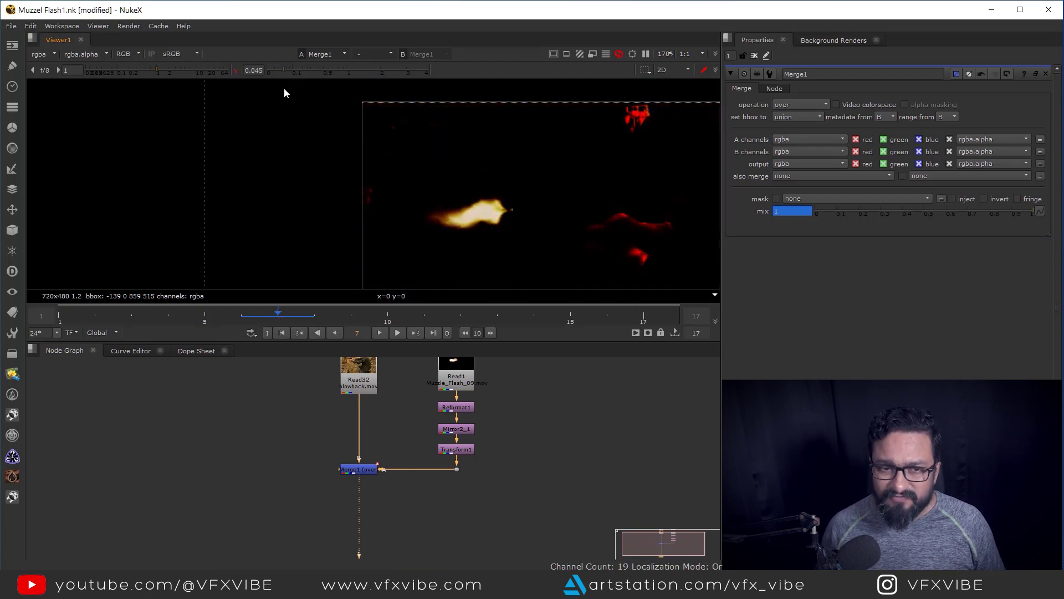
click(348, 70)
Shift the flash's node chain up and insert a Dot between Transform1 and the dot leading to Merge1
middle_drag(471, 459, 476, 536)
ctrl+drag(470, 527, 470, 449)
scroll(477, 459, up, 3)
click(480, 458)
ctrl+click(450, 502)
click(452, 503)
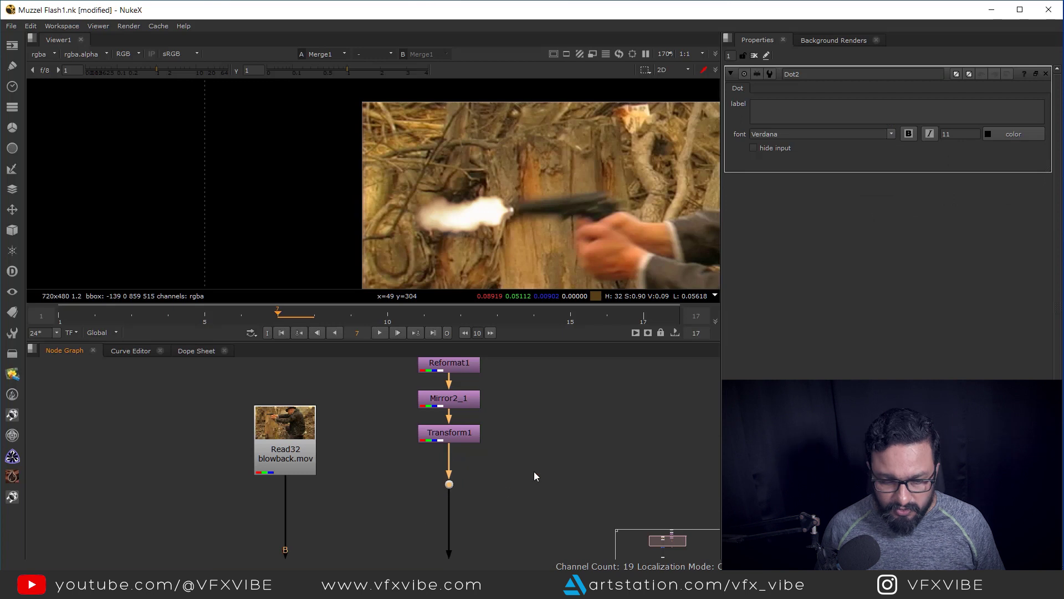
Add a Glow node branching sideways from the new dot below Transform1
key(Tab)
text(glow)
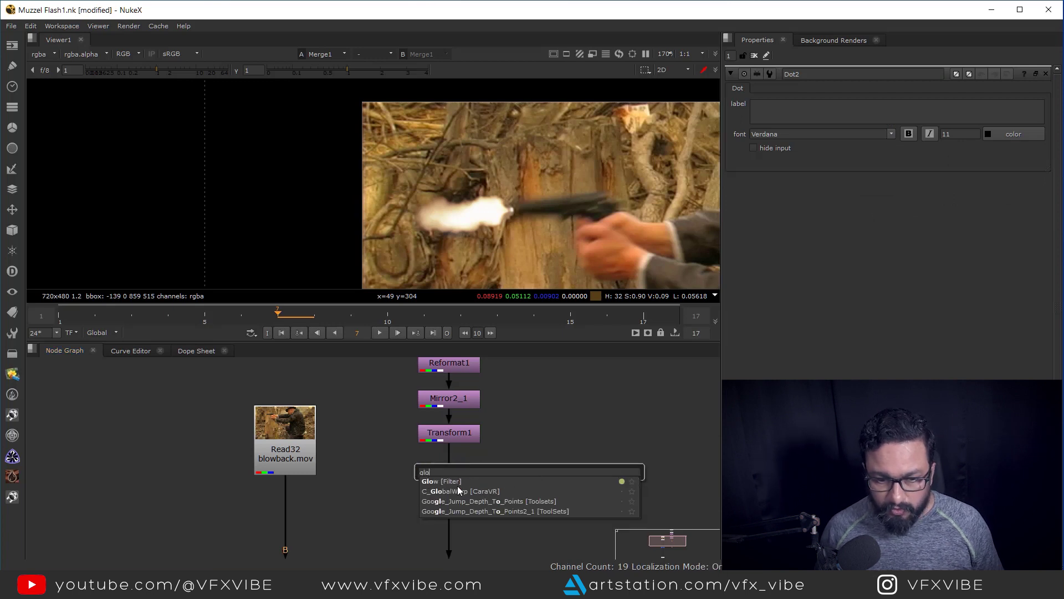
key(Return)
drag(531, 469, 594, 481)
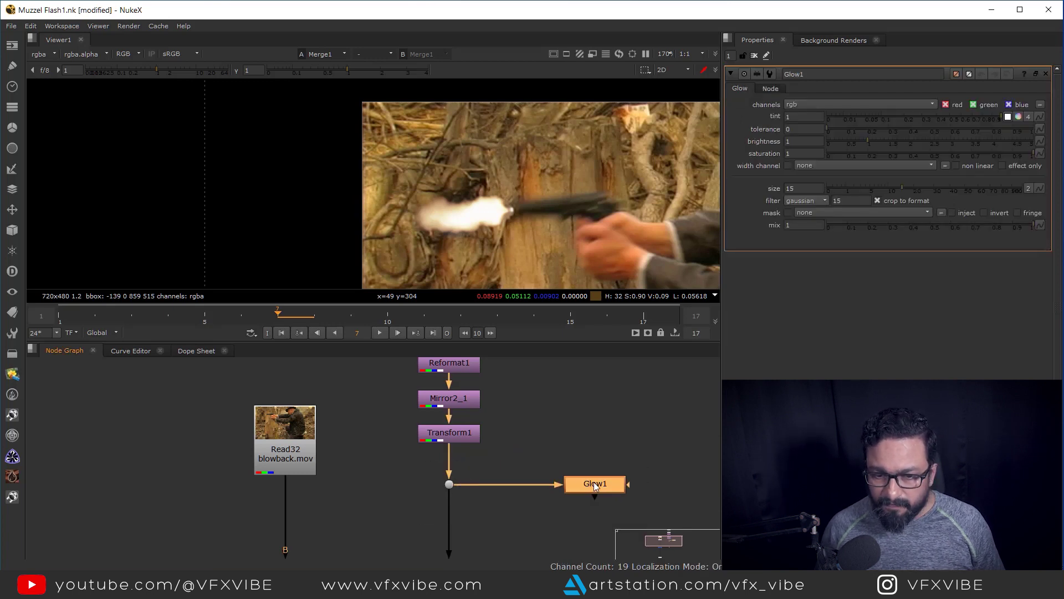
View the Glow1 node, enable effect only and set its size to 43
key(1)
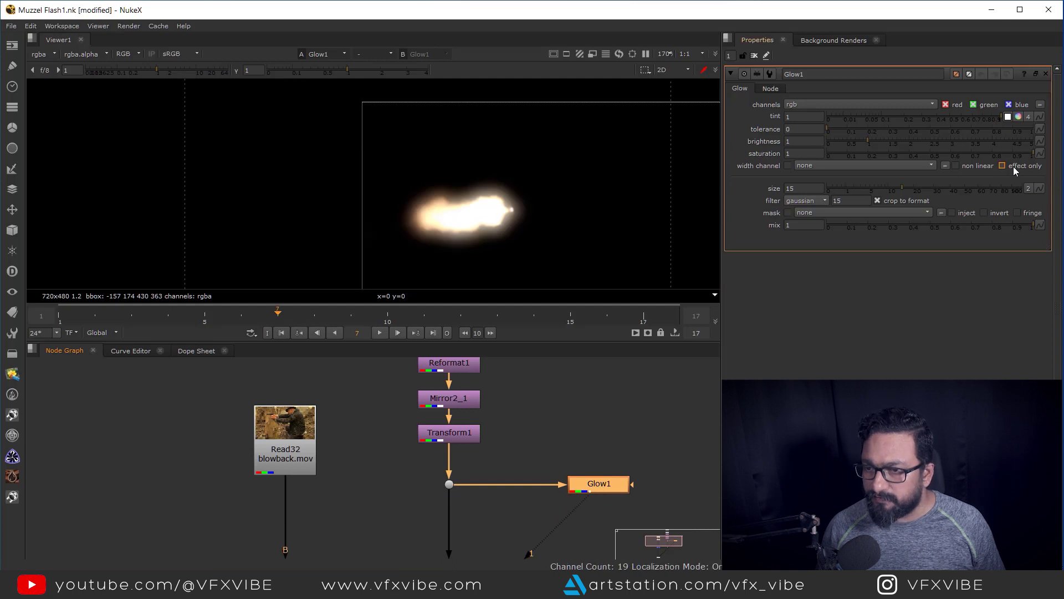
click(1002, 166)
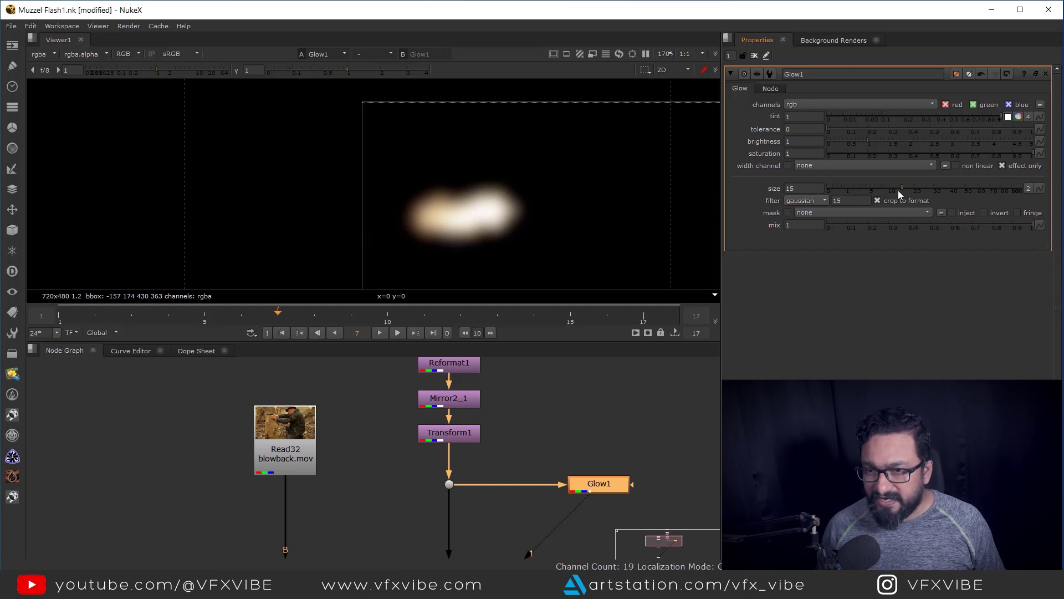
drag(902, 189, 952, 199)
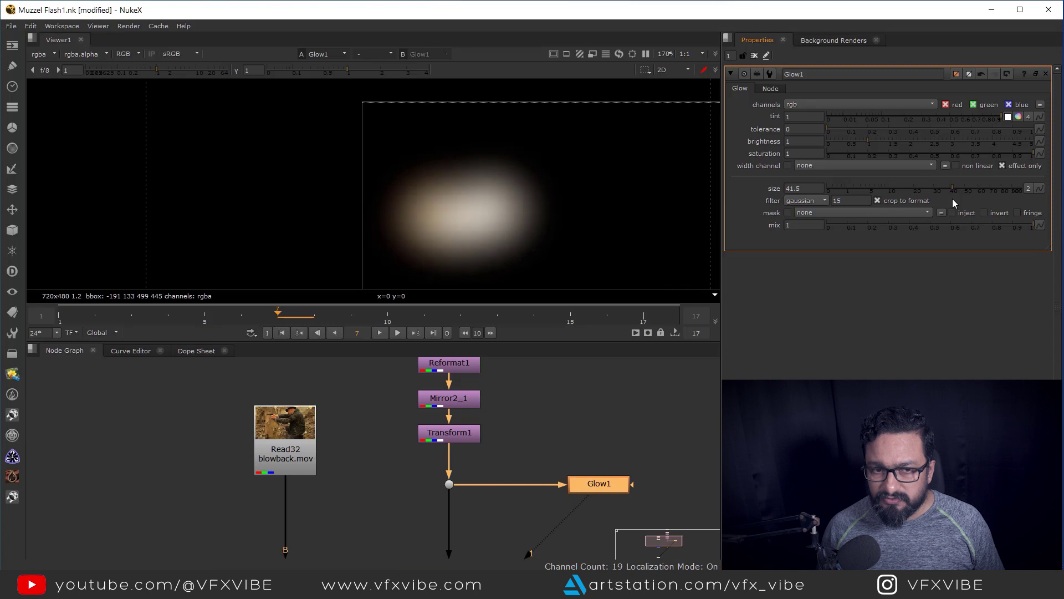
Insert a Merge below the dot on the flash's pipe, connect Glow1 to its A input, and square the connection with a Dot
scroll(556, 347, down, 3)
click(487, 462)
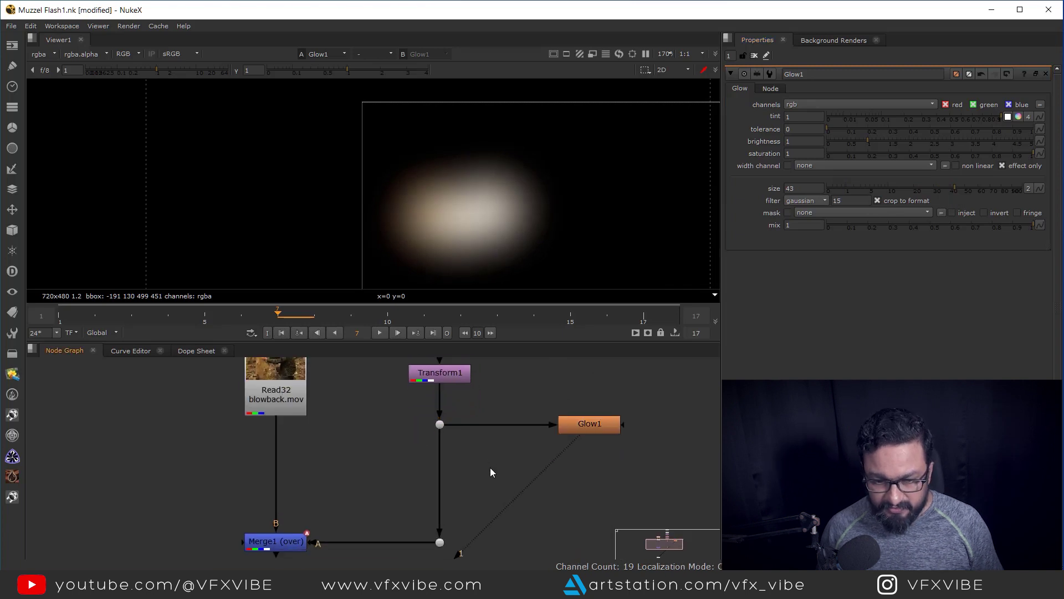
key(m)
drag(449, 490, 575, 428)
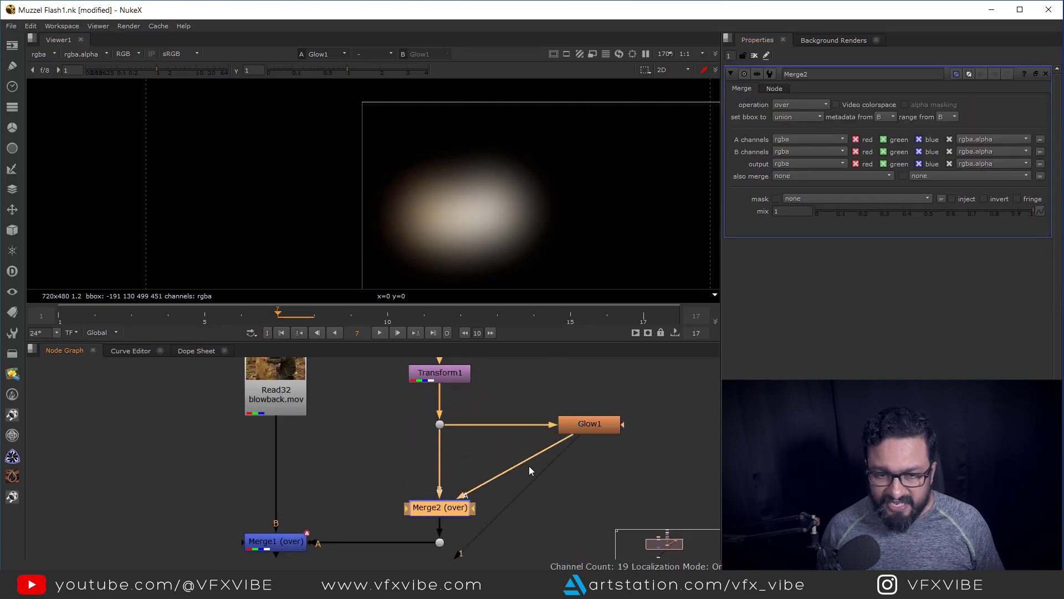
ctrl+click(516, 466)
ctrl+drag(541, 481, 590, 508)
View the Merge2 node and set its operation to plus
click(447, 508)
key(1)
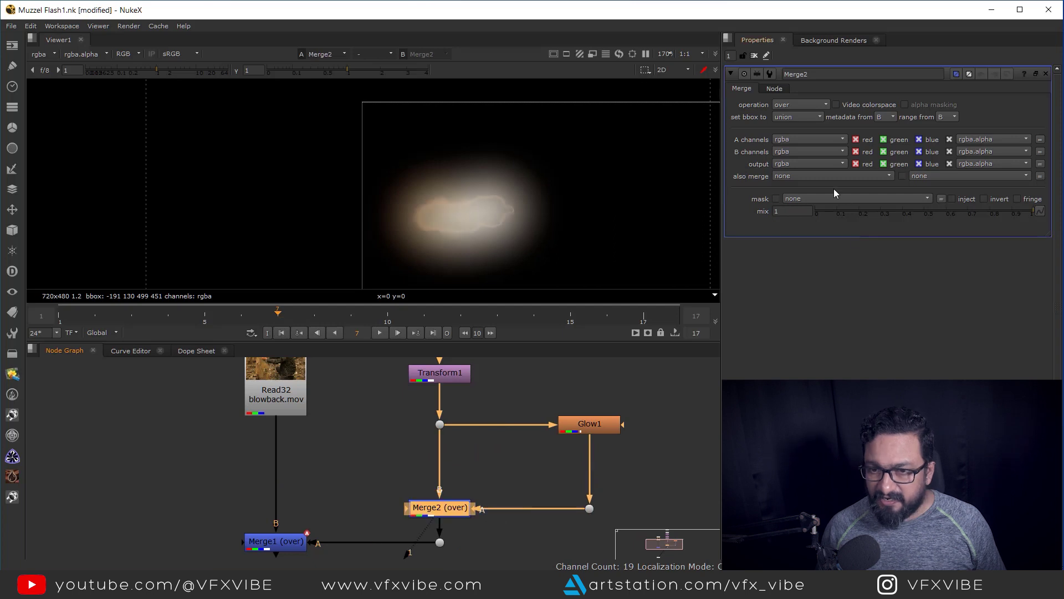
click(787, 107)
click(798, 139)
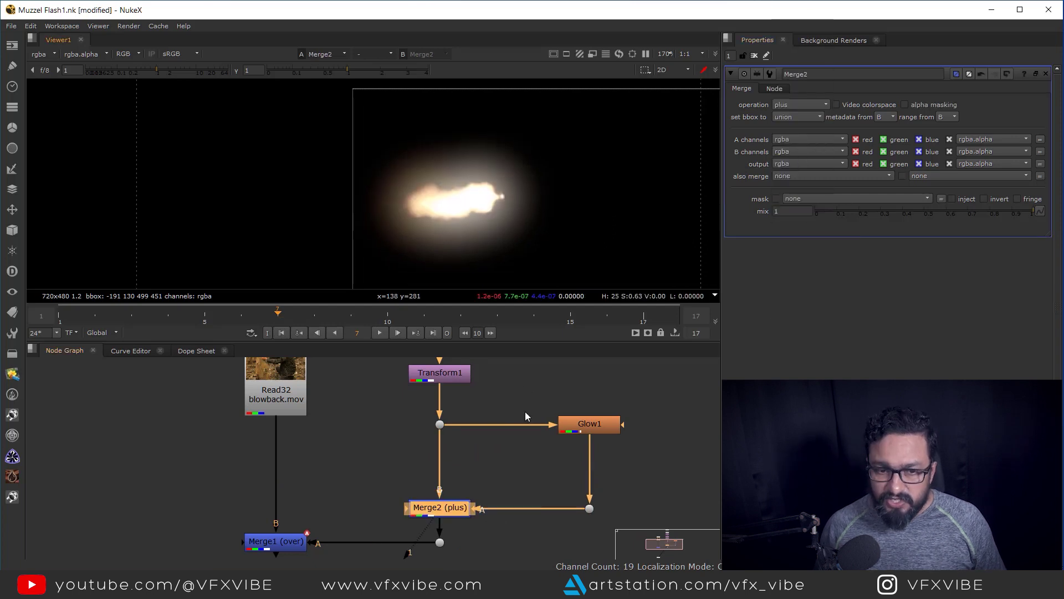
scroll(524, 411, down, 2)
scroll(490, 441, up, 2)
Insert a Dot on the pipe feeding Glow1 and branch a second Glow node downward from it
ctrl+click(500, 462)
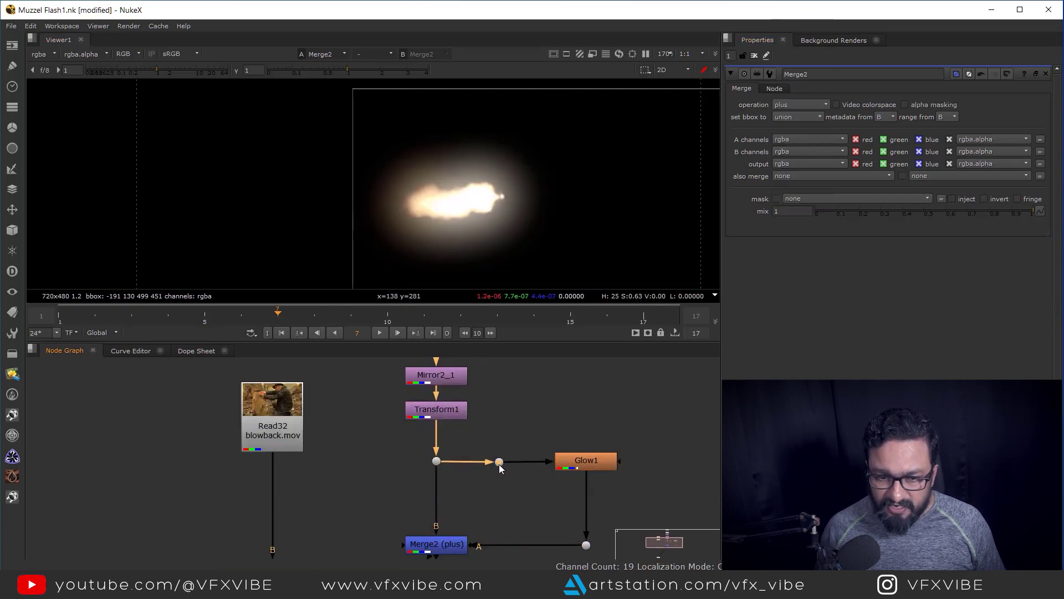
click(509, 481)
key(Tab)
key(Return)
drag(490, 484, 499, 461)
View the Glow2 node, enable effect only and set its tolerance to 0.97
key(1)
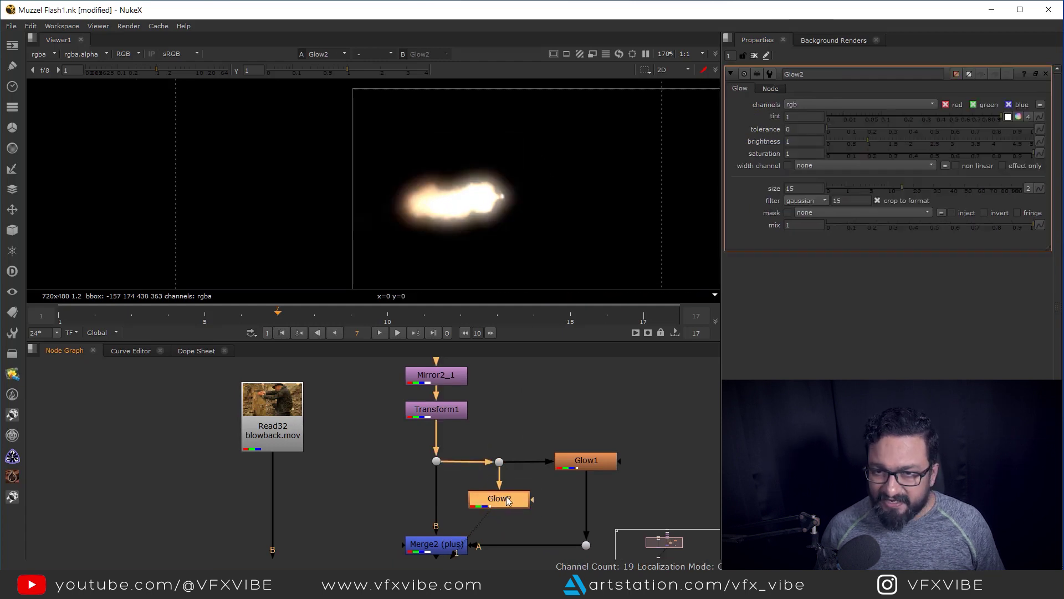
click(1005, 166)
drag(840, 128, 1027, 146)
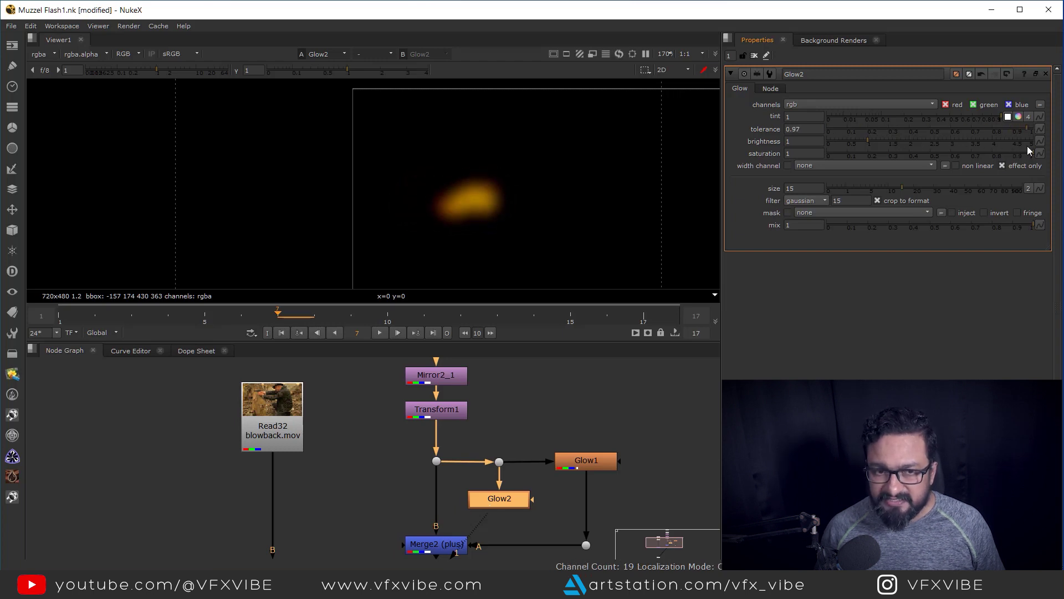
Move Merge1, Merge2 and their dots down together to make room beneath Glow2
scroll(409, 466, down, 5)
drag(359, 446, 610, 473)
drag(502, 452, 503, 484)
scroll(523, 444, up, 3)
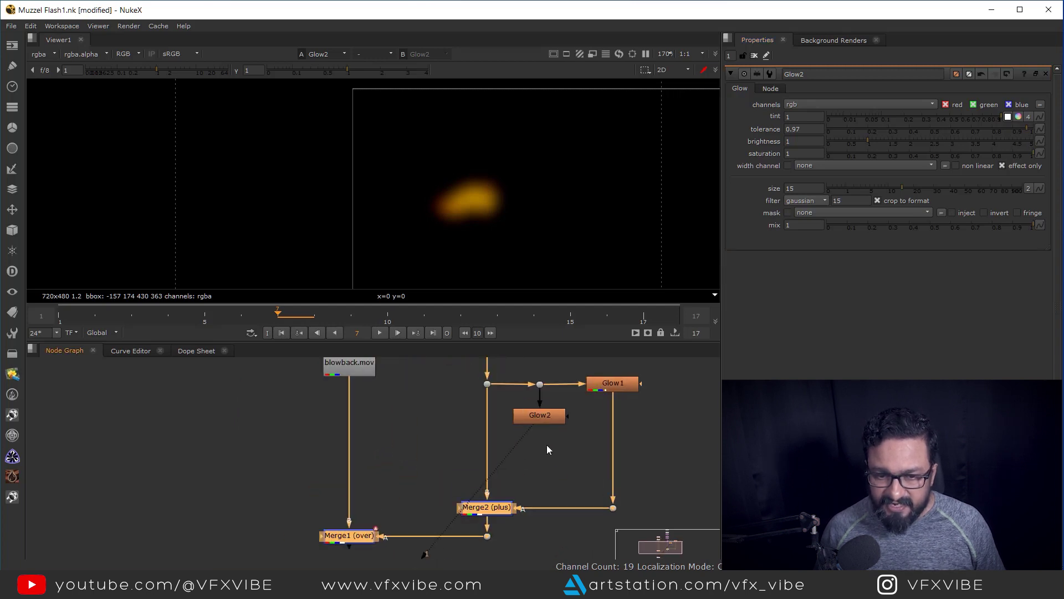
Insert a Merge above Merge2 on the flash's pipe, connect Glow2 to its A input, and space the glow branches outward
click(546, 445)
key(m)
drag(529, 448, 487, 432)
drag(536, 417, 537, 431)
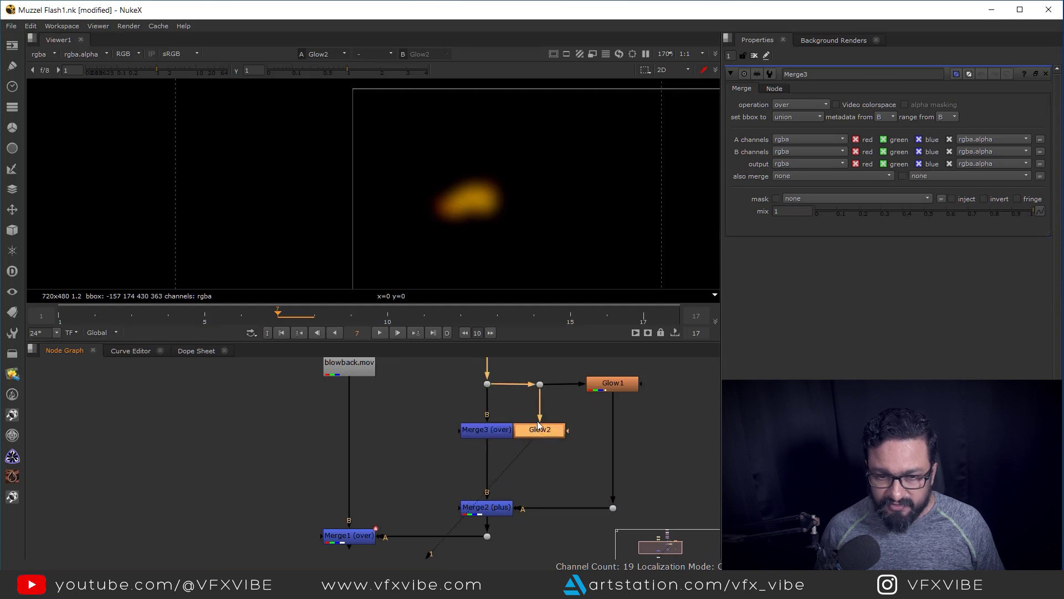
drag(524, 372, 657, 510)
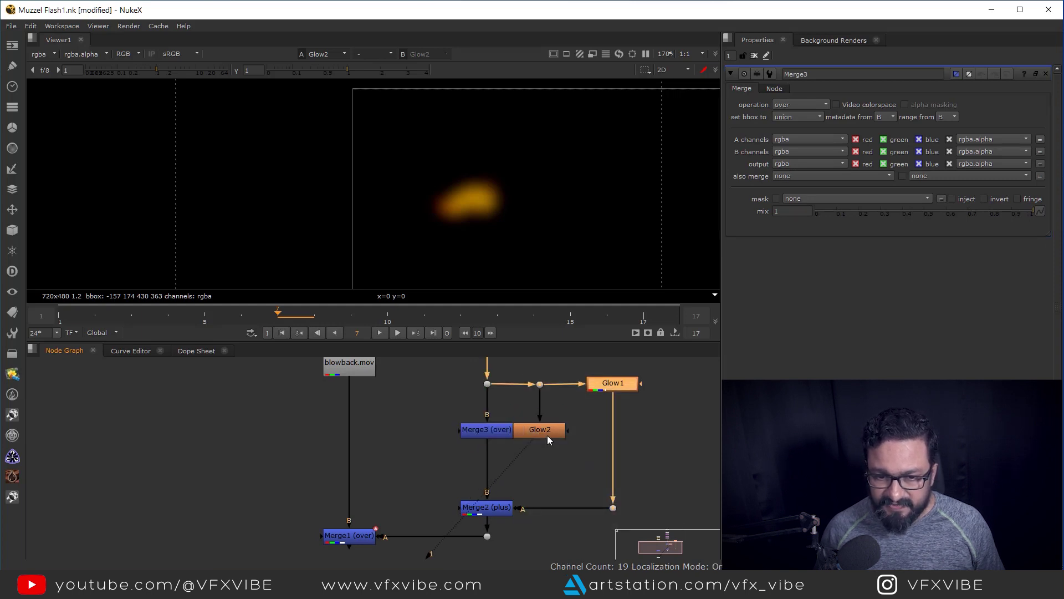
drag(545, 434, 602, 434)
View the Merge3 node and set its operation to plus
click(494, 433)
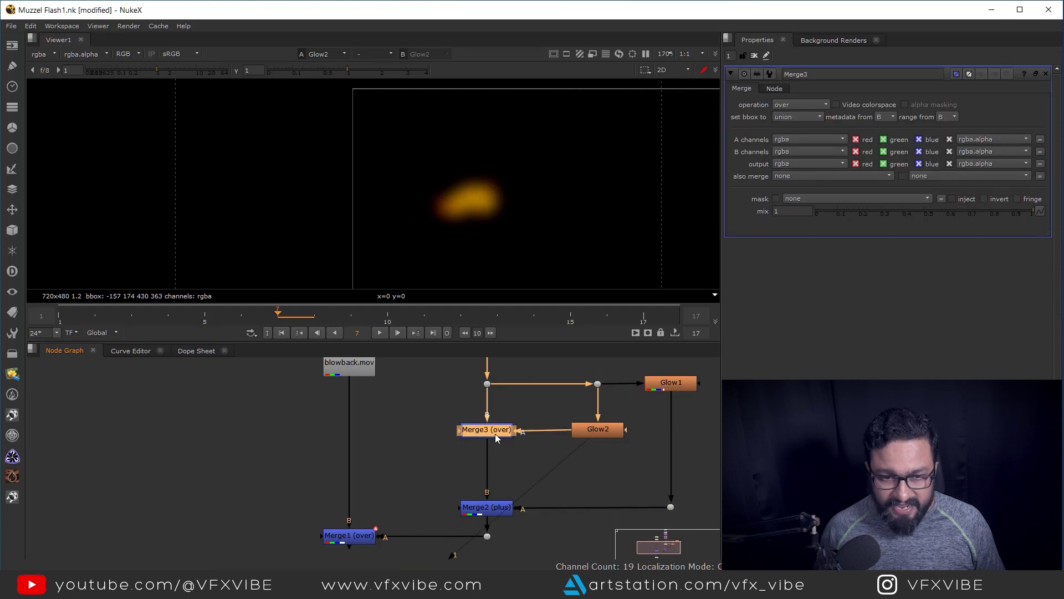
key(1)
click(799, 104)
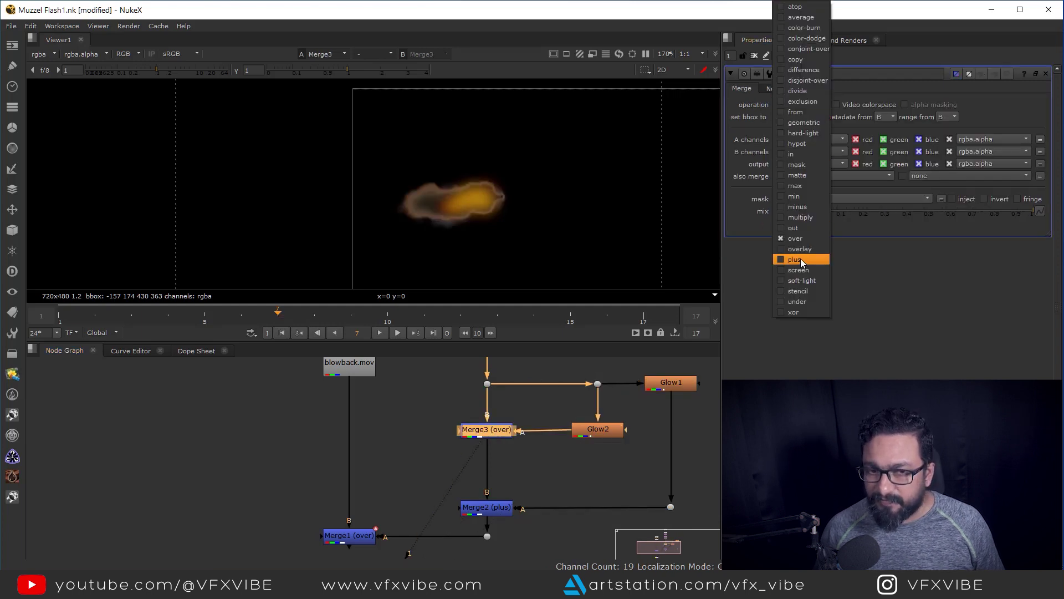
click(800, 258)
Compare the flash with both glow merges disabled and enabled at a viewer gamma of 0.018, and restore the gamma
scroll(549, 224, down, 2)
drag(347, 71, 277, 89)
middle_drag(454, 398, 433, 378)
drag(402, 397, 521, 499)
key(d)
key(d)
key(d)
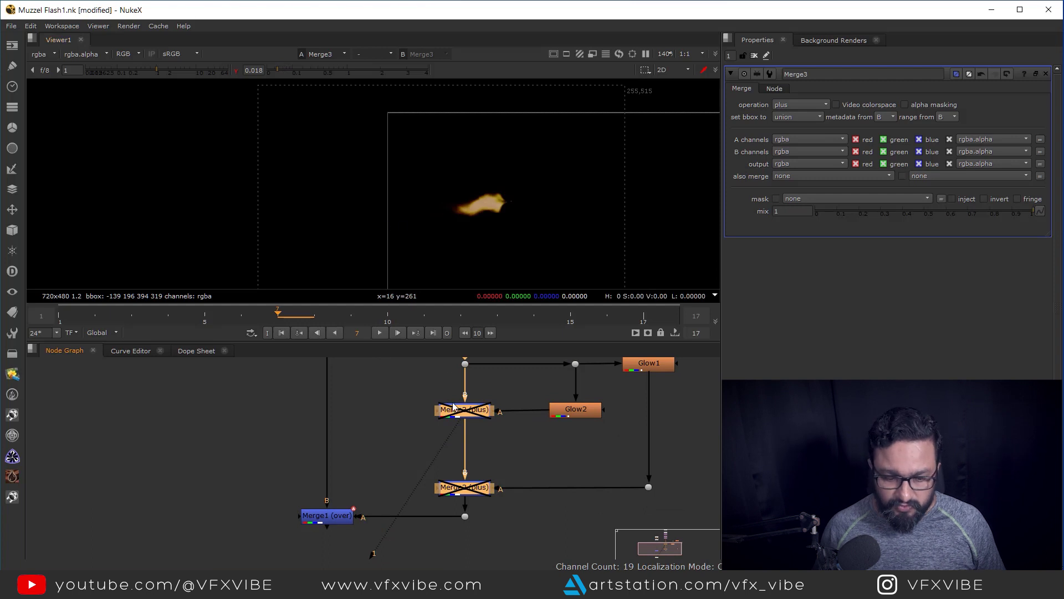
key(d)
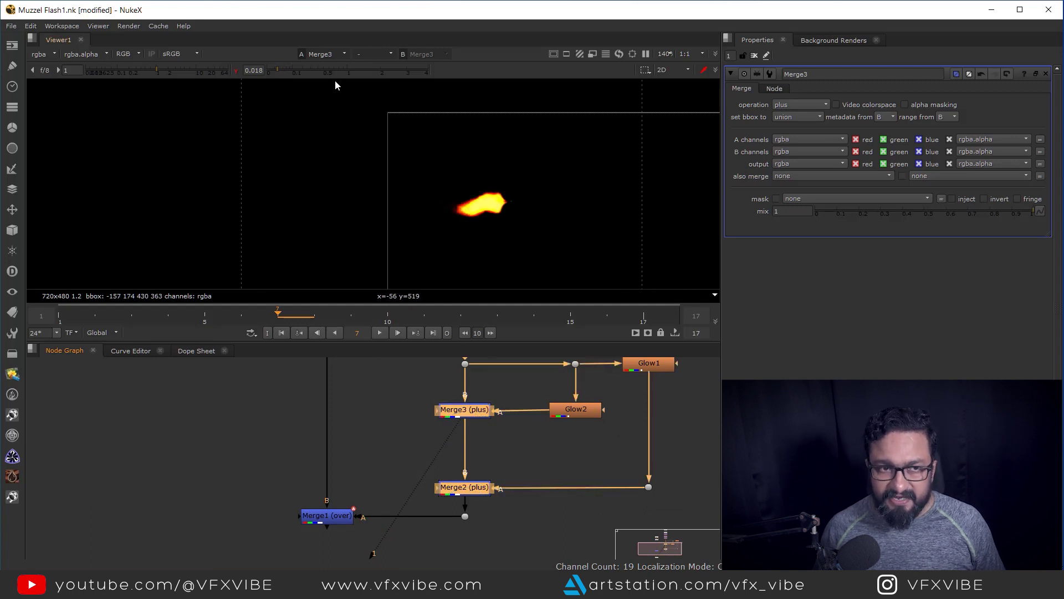
ctrl+click(337, 69)
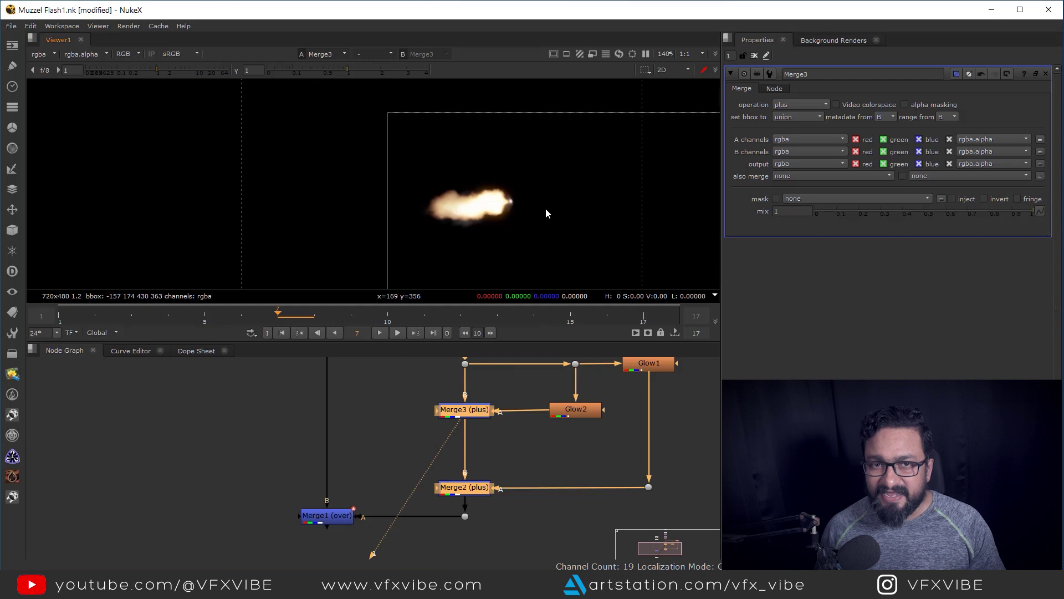
View the Merge1 composite and examine the edges of the flash up close against the background
scroll(510, 466, down, 4)
middle_drag(528, 483, 531, 497)
middle_drag(532, 436, 479, 407)
drag(423, 456, 372, 513)
key(1)
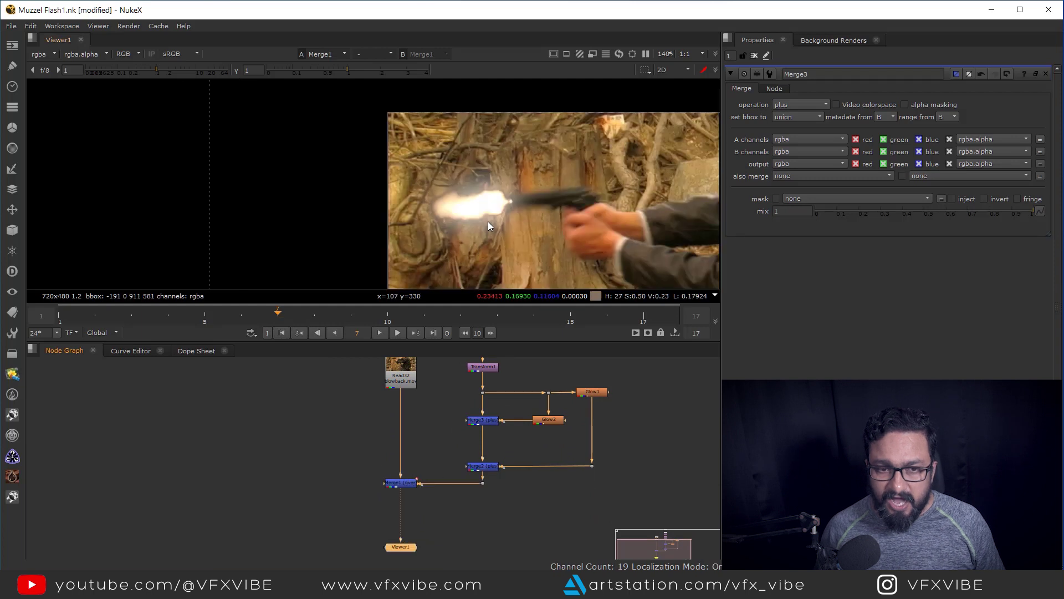
scroll(511, 228, up, 3)
scroll(534, 197, up, 2)
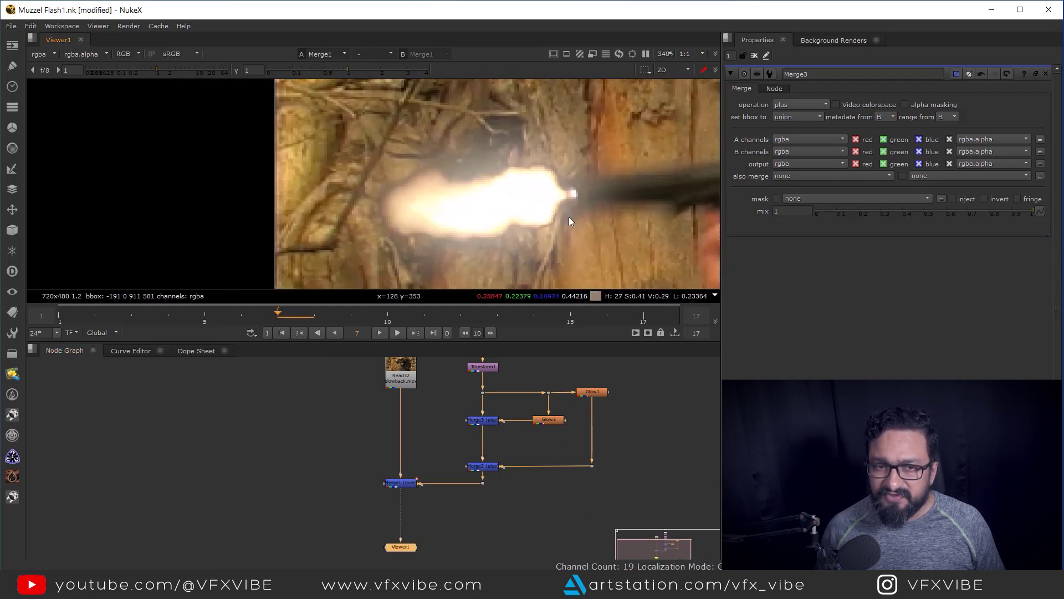
scroll(438, 198, up, 3)
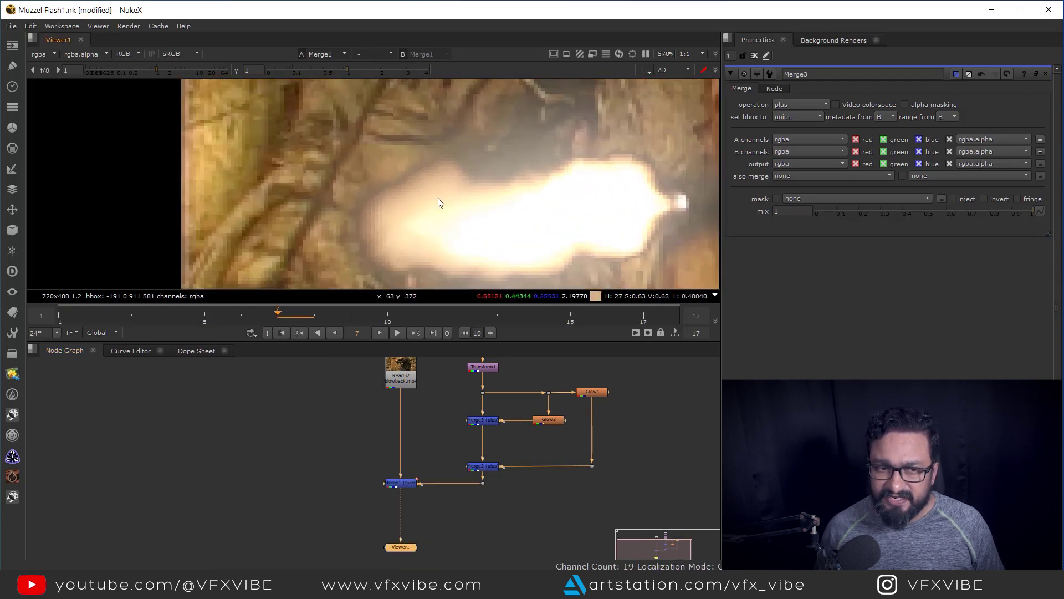
Set the output channels of both glow merges, Merge3 and Merge2, to rgb
scroll(505, 453, up, 3)
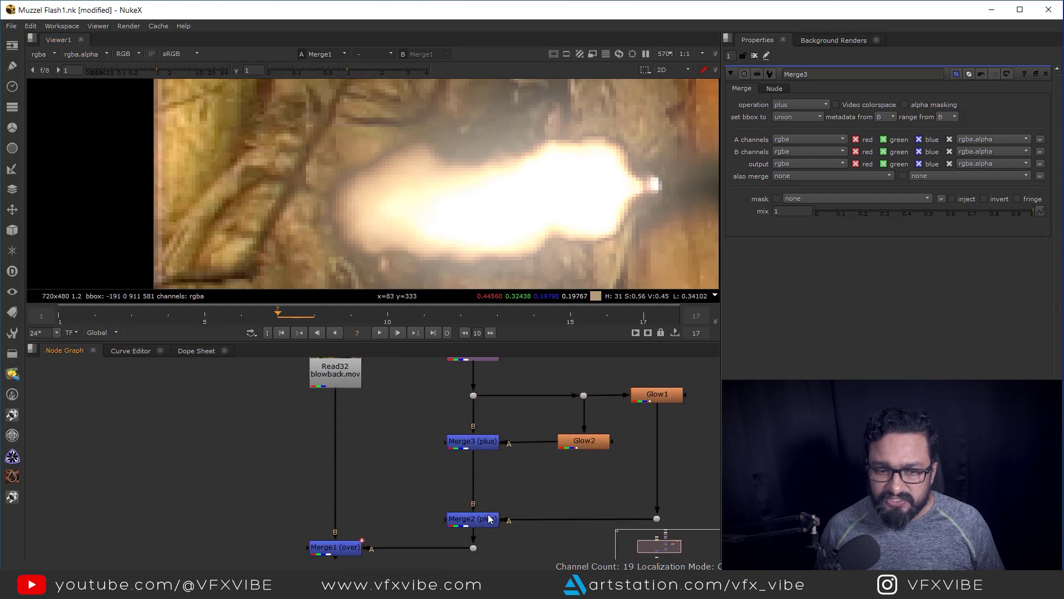
click(480, 443)
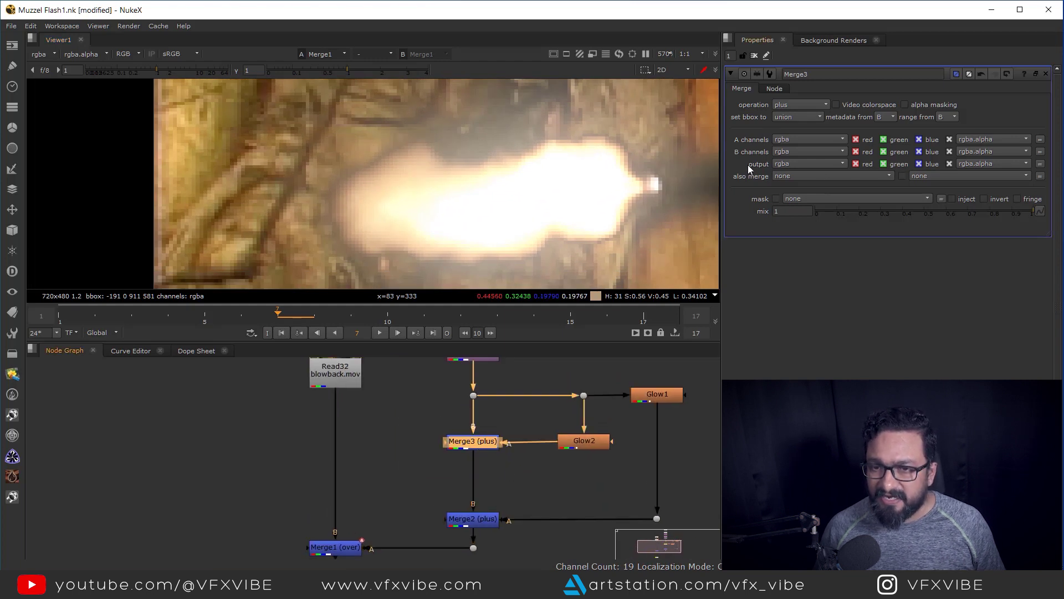
click(778, 162)
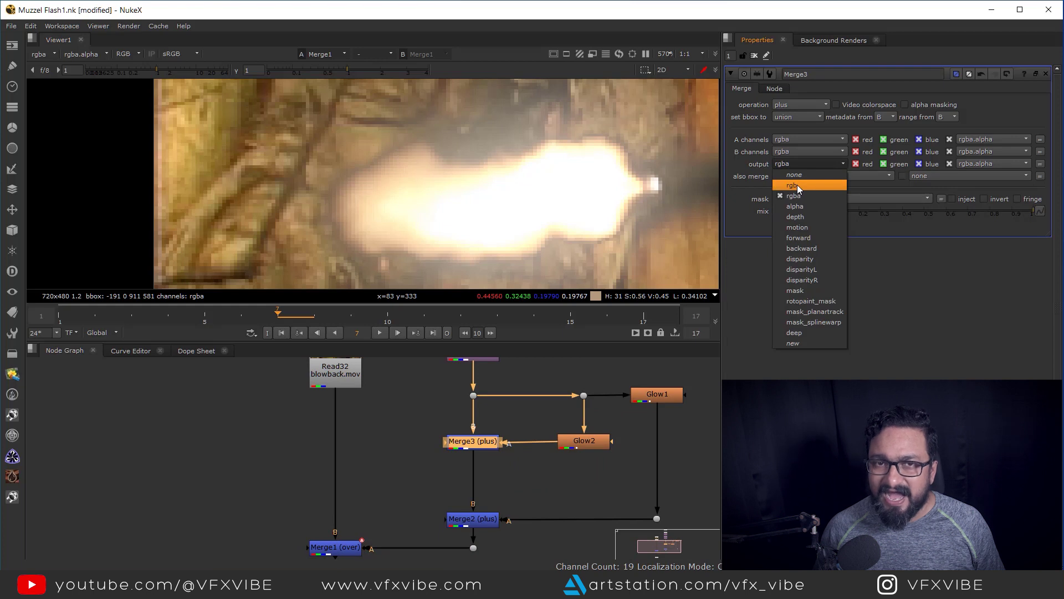
click(797, 185)
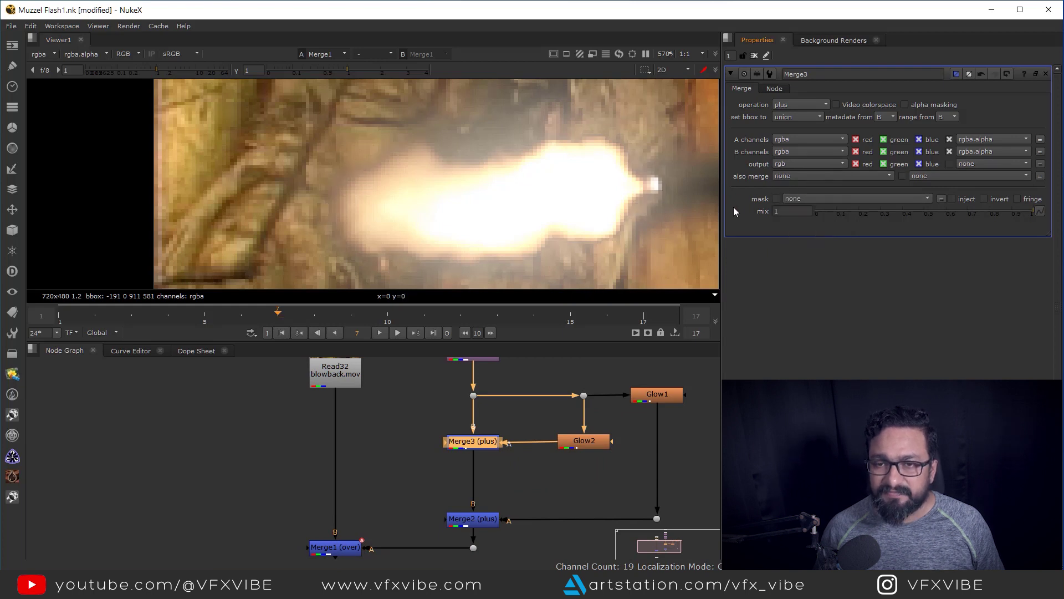
click(464, 466)
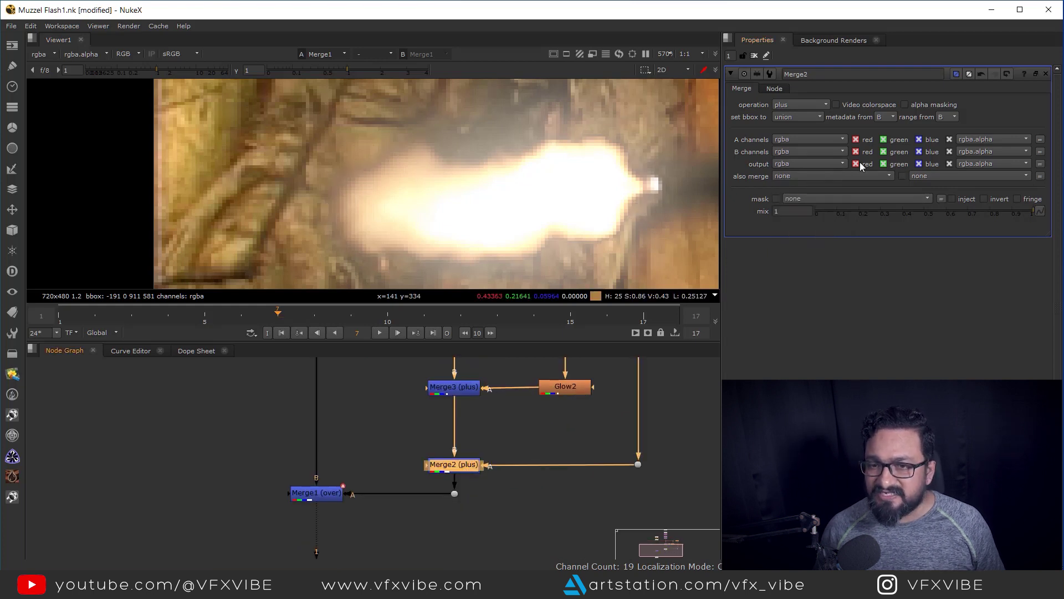
click(793, 165)
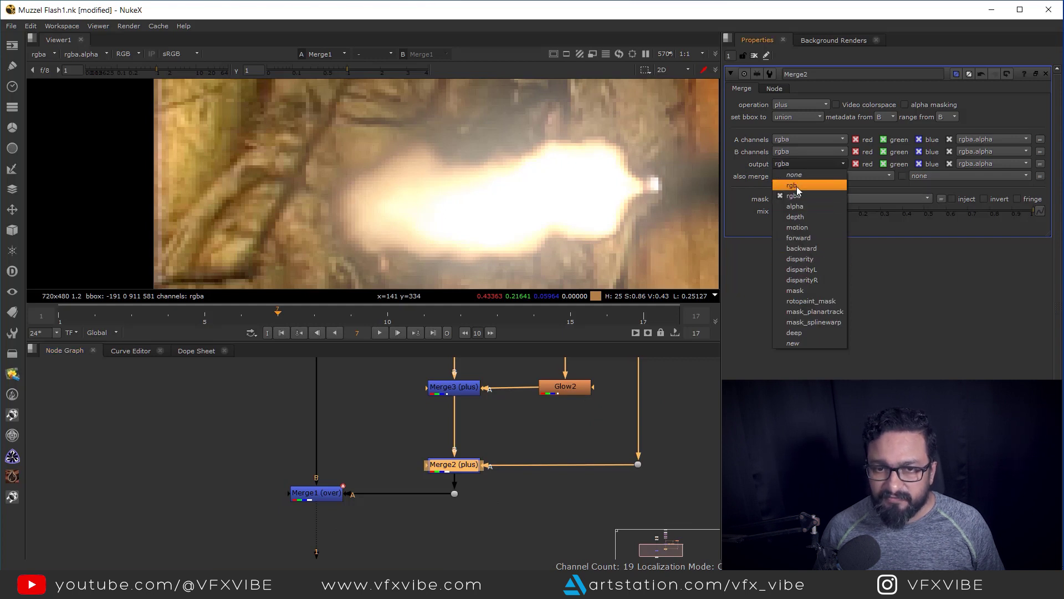
click(797, 186)
scroll(675, 274, down, 5)
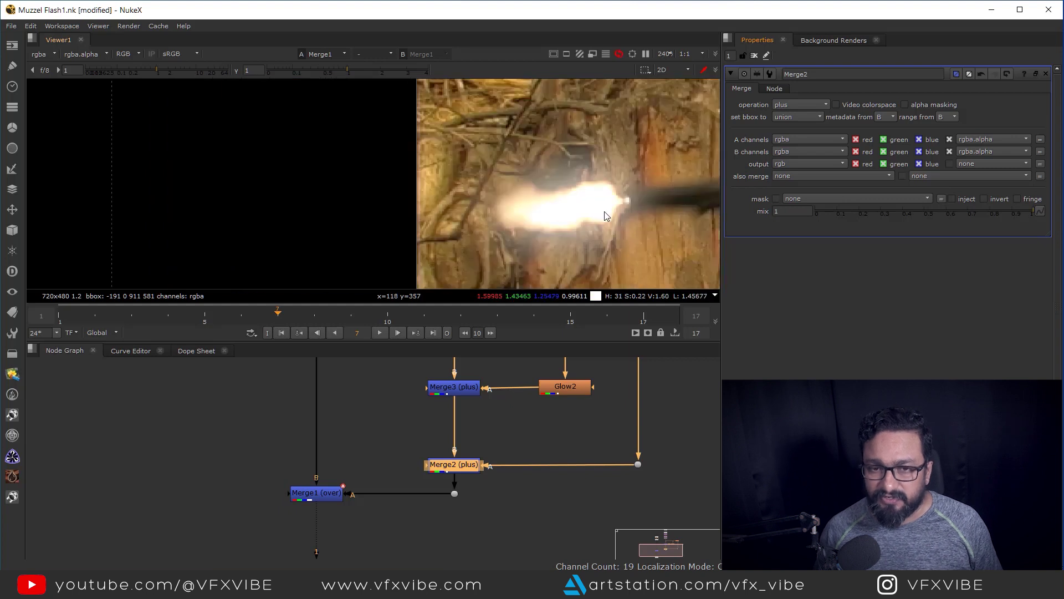
scroll(550, 205, up, 3)
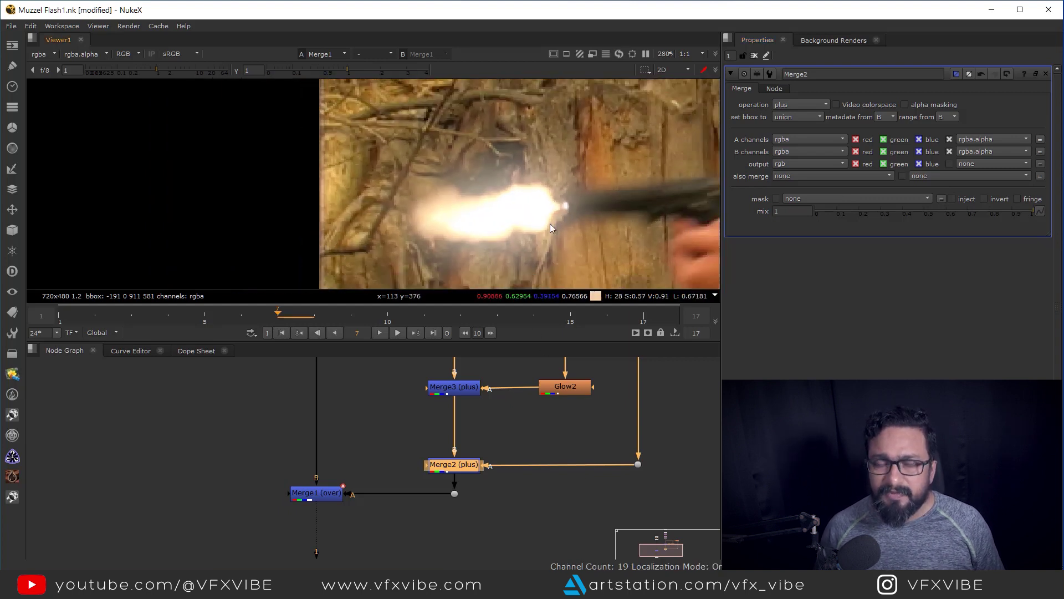
Lower the mix of Merge2 to 0.46 to soften the larger glow
middle_drag(508, 424, 518, 461)
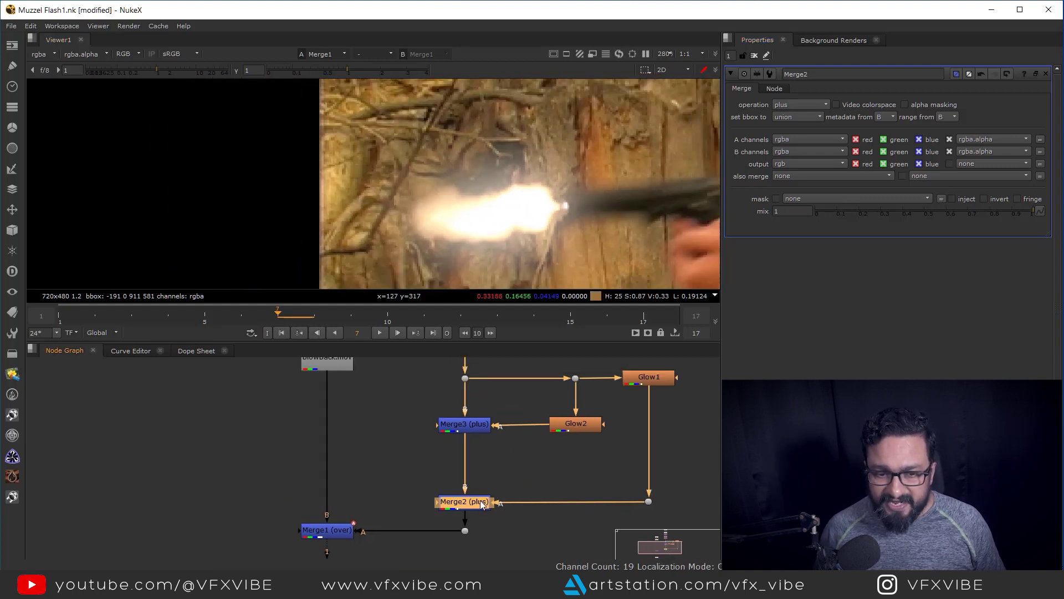
drag(480, 501, 481, 500)
drag(1012, 212, 916, 216)
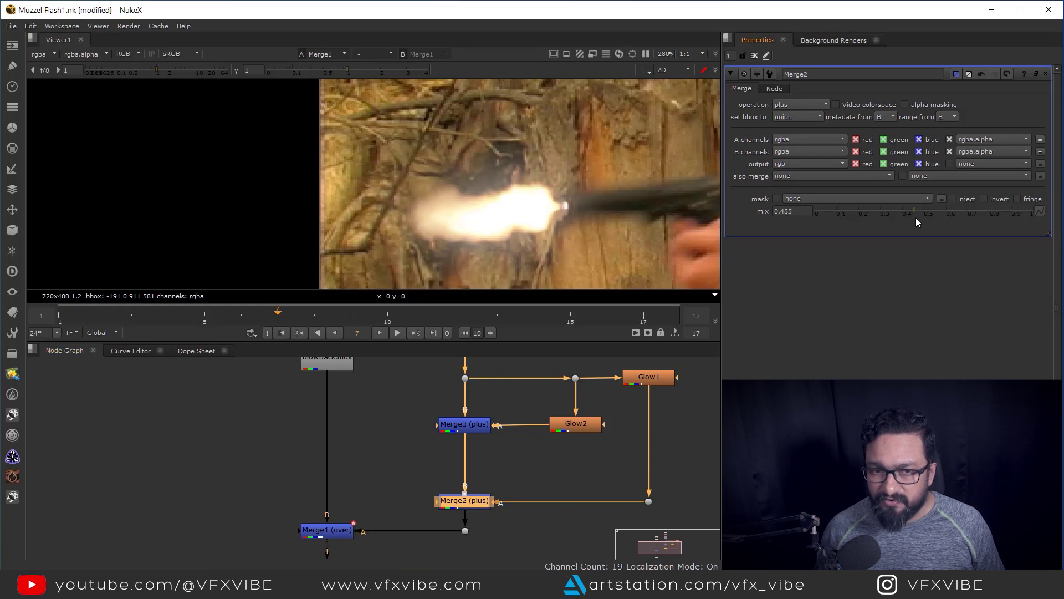
click(472, 425)
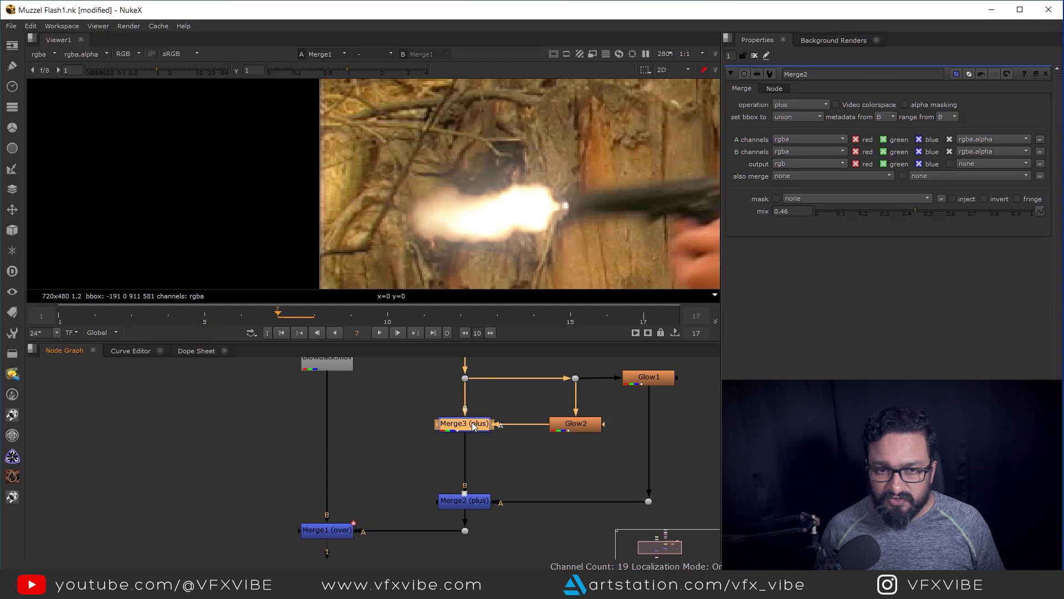
View Glow1's output and insert a Grade node directly beneath it on the pipe to Merge2
scroll(485, 429, down, 2)
middle_drag(490, 473, 493, 445)
scroll(493, 446, up, 2)
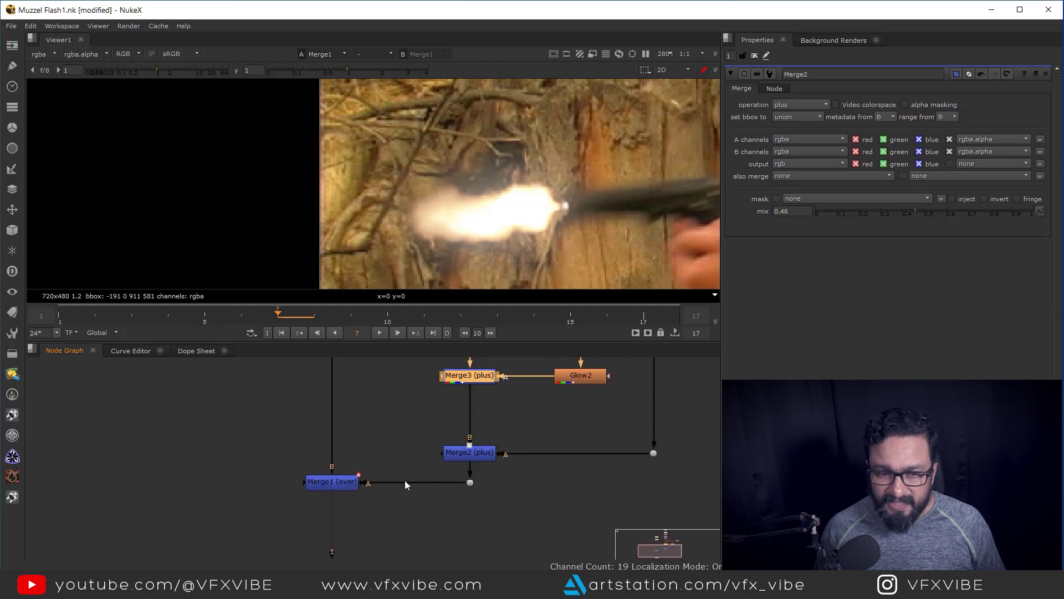
scroll(615, 424, down, 3)
click(630, 390)
key(1)
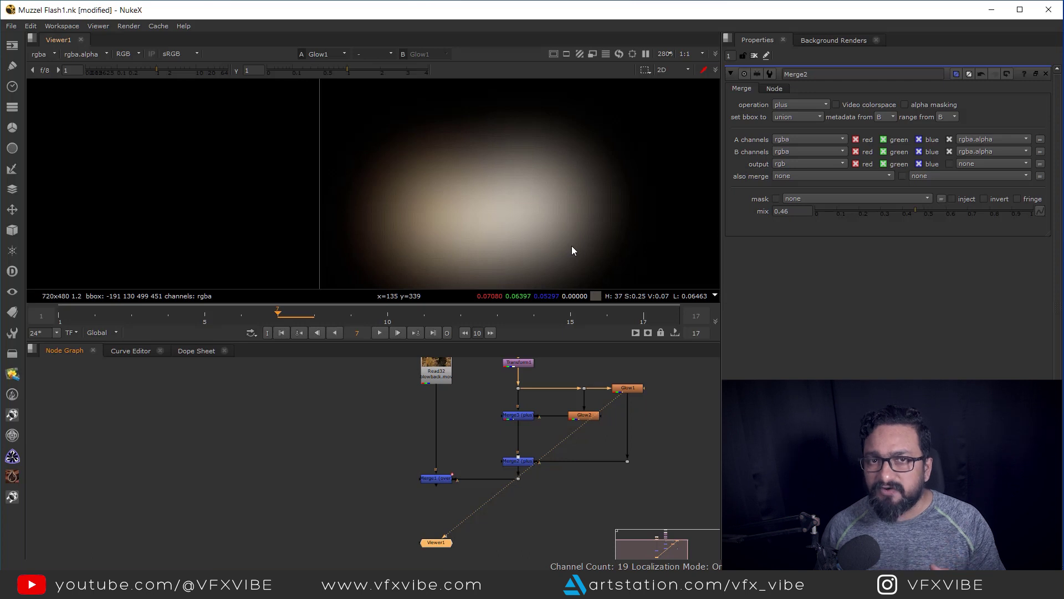
key(g)
drag(650, 418, 630, 426)
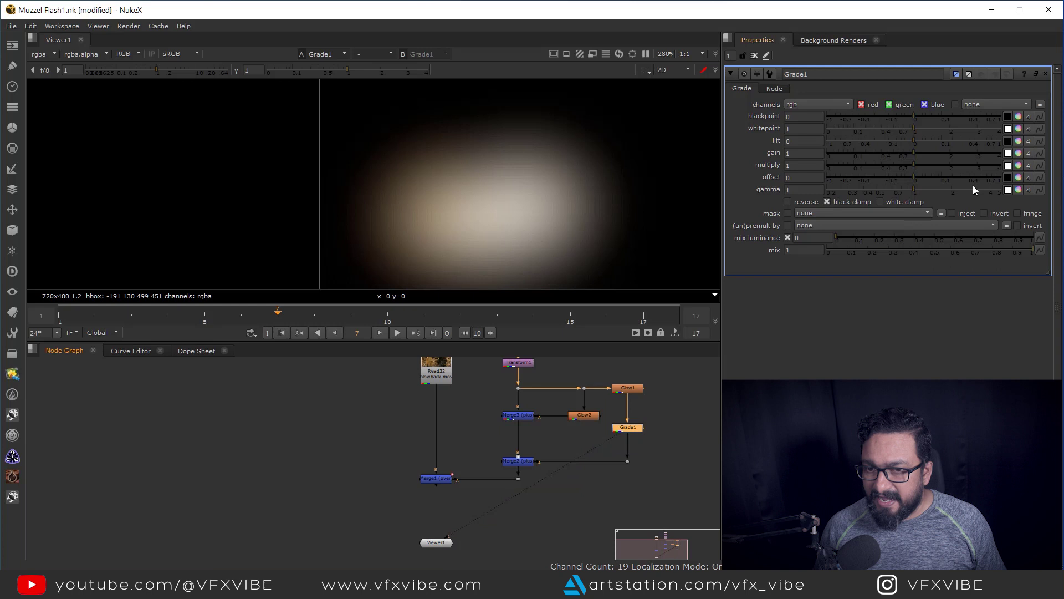
Tint the Grade's gain a warm yellow, with red 1, green 0.874972 and blue 0.539554
click(1018, 154)
drag(768, 499, 785, 477)
drag(646, 332, 646, 328)
click(923, 223)
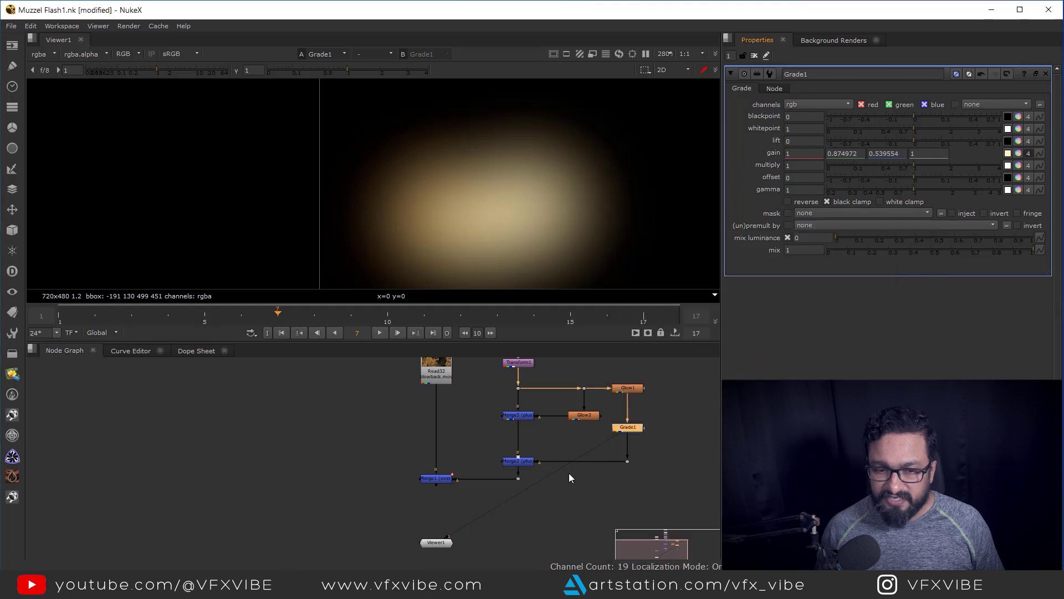
View the full Merge1 composite, play the sequence to check the flash, and return to frame 7
middle_drag(478, 475, 504, 433)
drag(502, 418, 411, 468)
key(1)
scroll(517, 213, down, 3)
scroll(518, 212, down, 5)
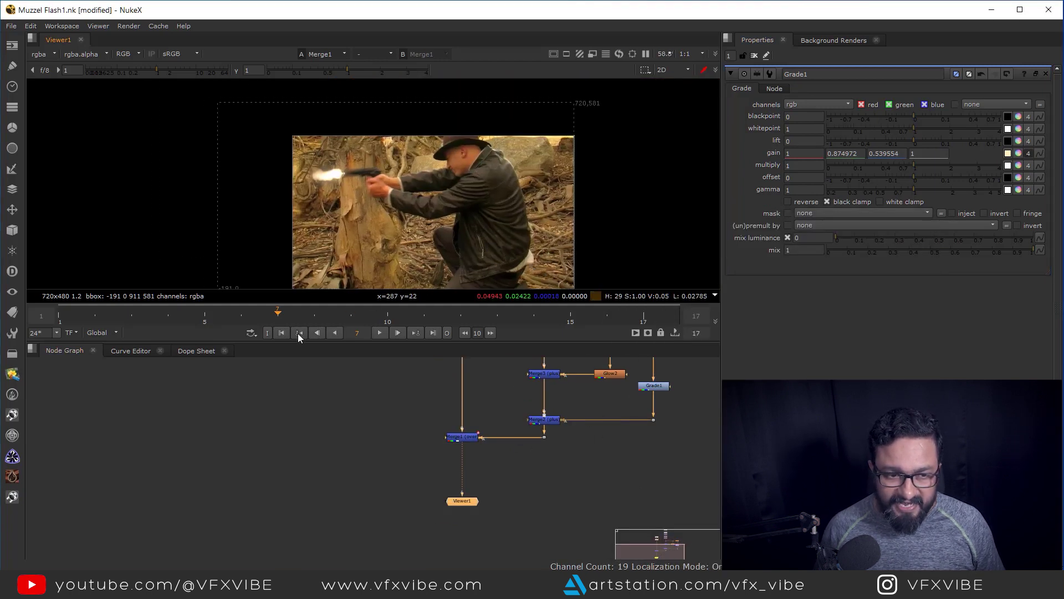
click(379, 332)
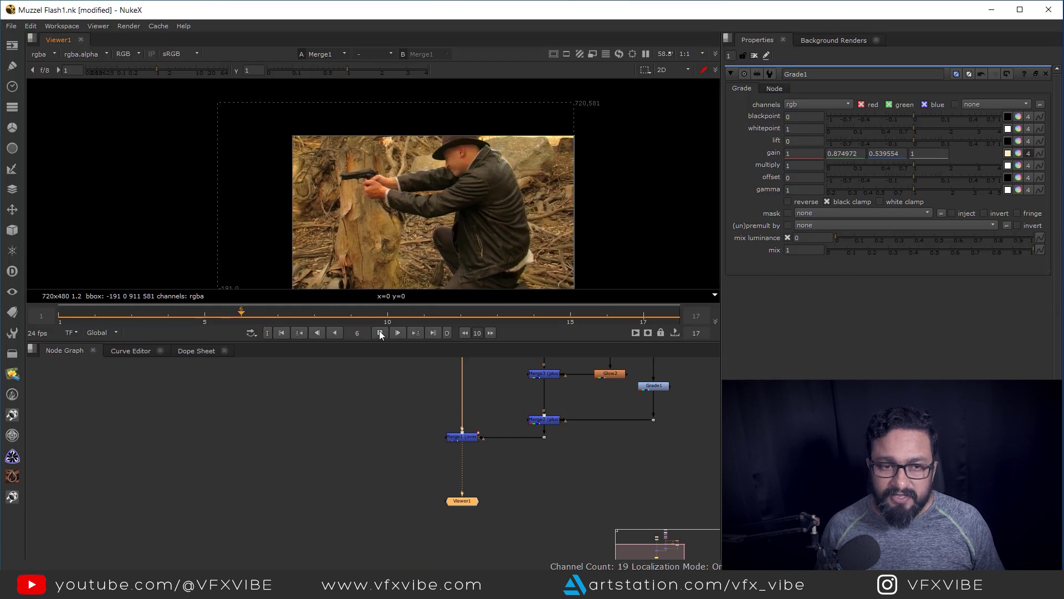
click(379, 333)
click(298, 321)
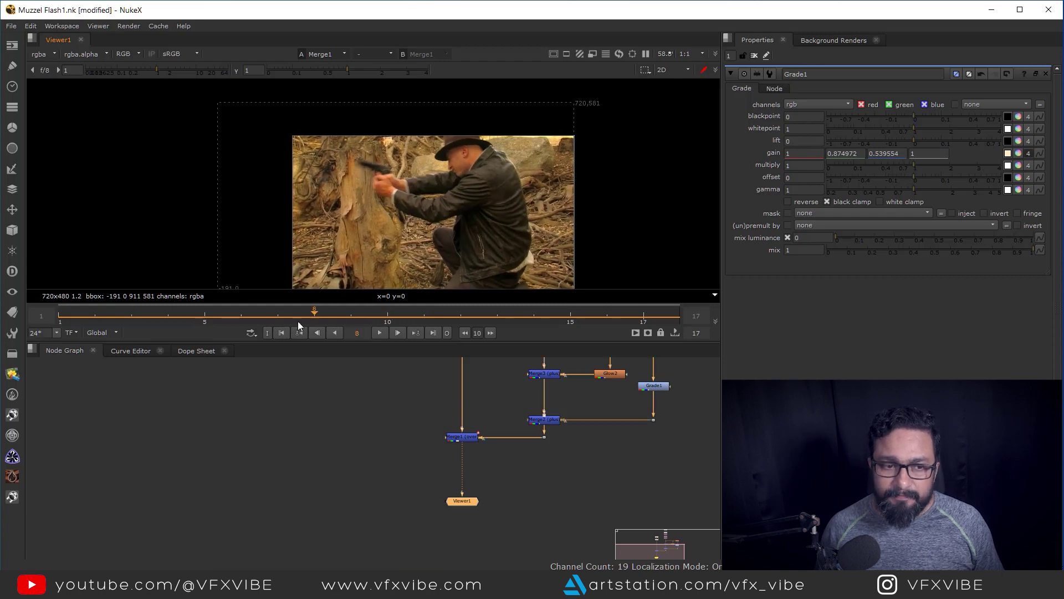
click(287, 321)
Move the blowback Read and Merge1 nodes together away from the flash branch to make room between them
middle_drag(367, 242, 494, 255)
middle_drag(492, 435, 497, 464)
scroll(497, 464, down, 3)
drag(442, 374, 498, 481)
drag(464, 391, 401, 394)
middle_drag(458, 387, 463, 405)
click(462, 405)
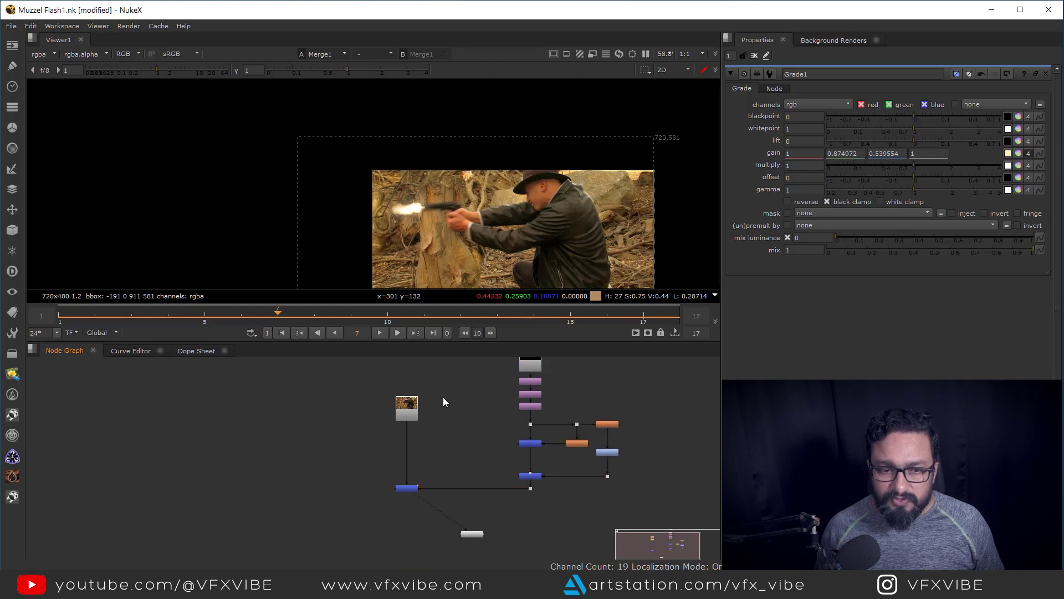
Create a disconnected Roto node and place it beside the blowback Read, on the side away from the flash branch
scroll(447, 402, up, 2)
key(o)
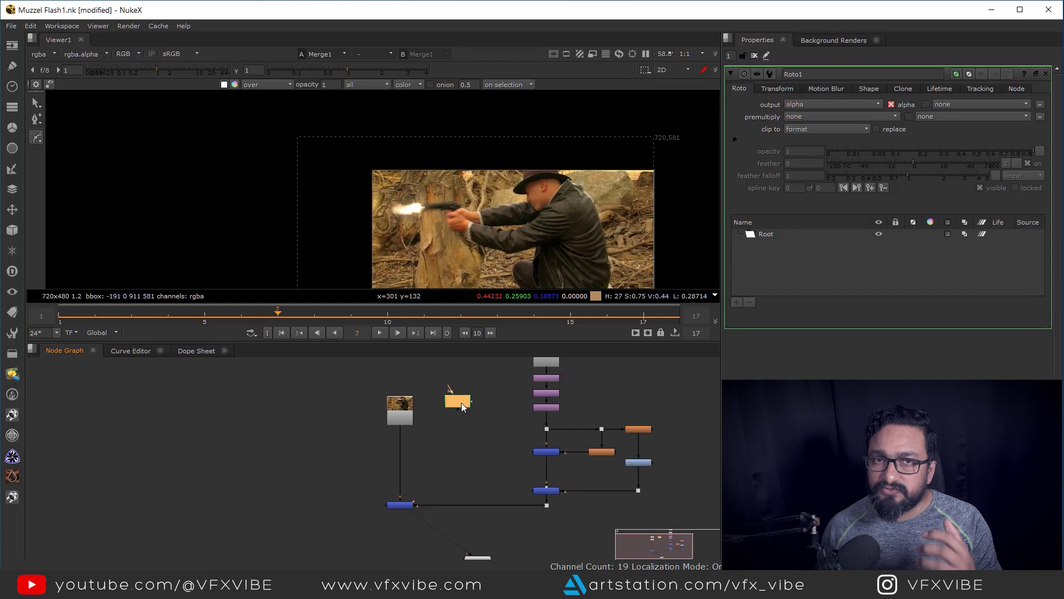
drag(459, 404, 359, 400)
click(484, 411)
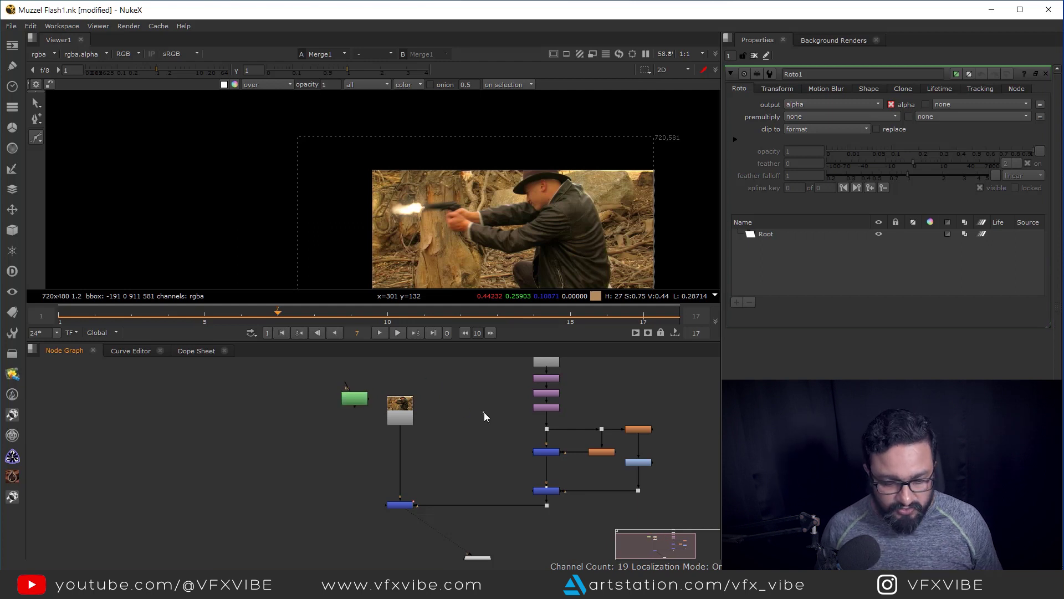
Try a luminance Keyer on the blowback Read, adjust its range while viewing the alpha, and delete it
key(Tab)
text(keye)
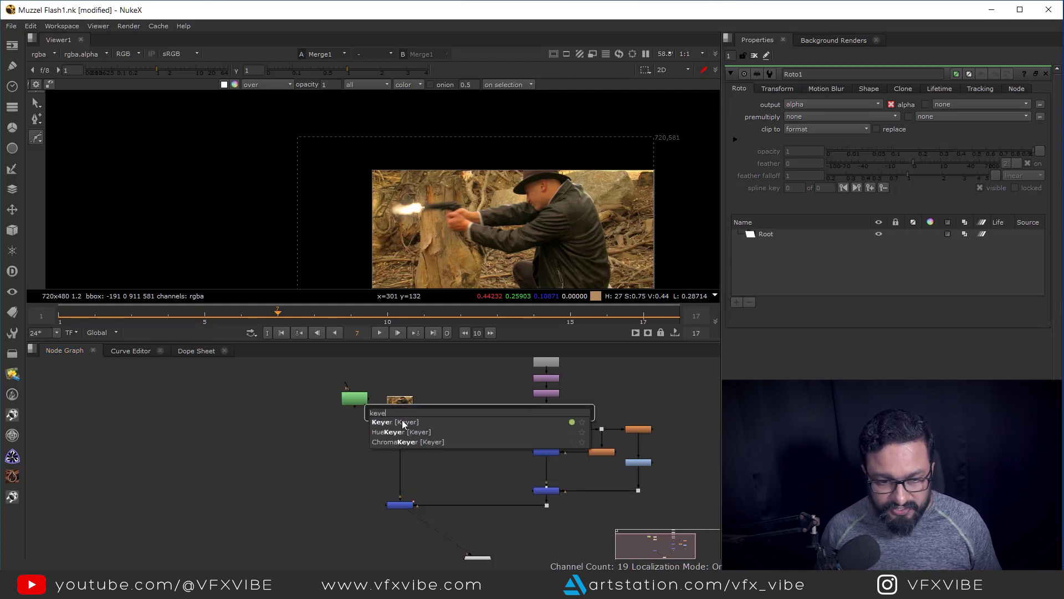
click(401, 420)
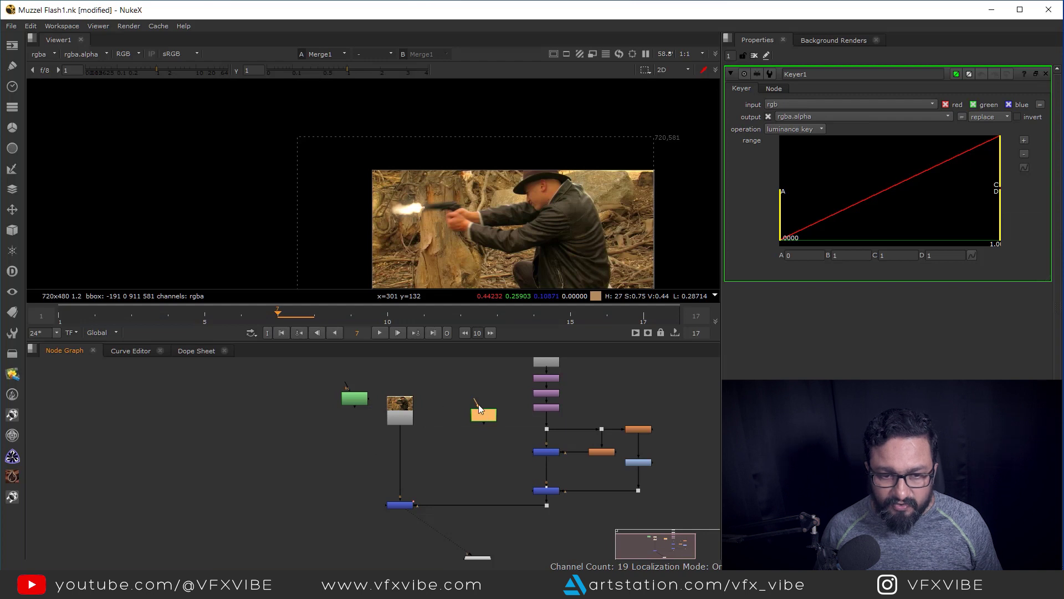
drag(486, 413, 473, 407)
key(a)
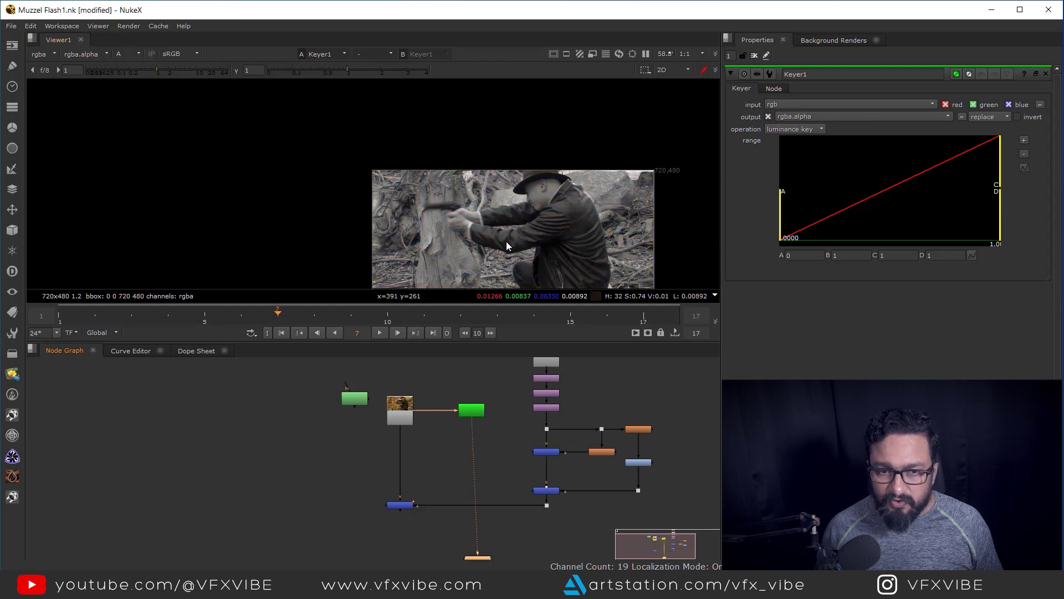
key(1)
drag(786, 195, 866, 192)
drag(448, 390, 489, 439)
key(Delete)
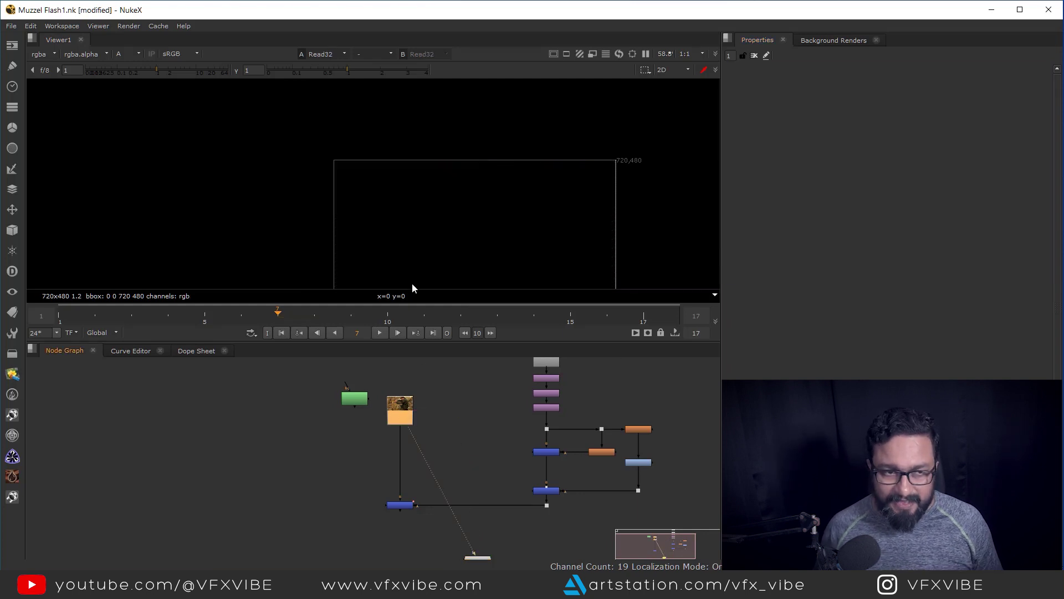
key(a)
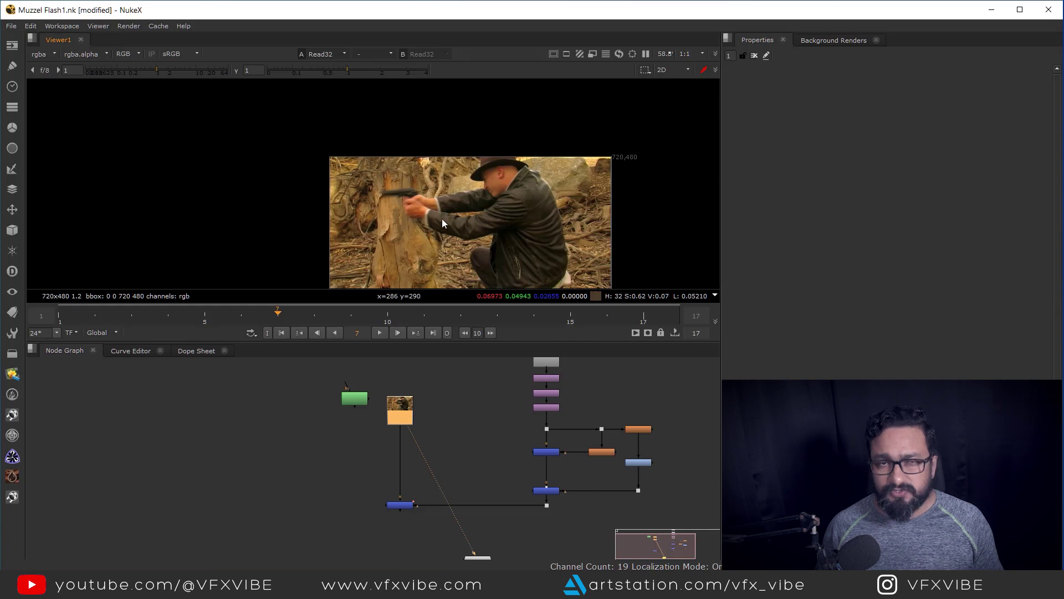
Move the Roto node between the blowback Read and the flash branch and open its properties
scroll(461, 231, up, 5)
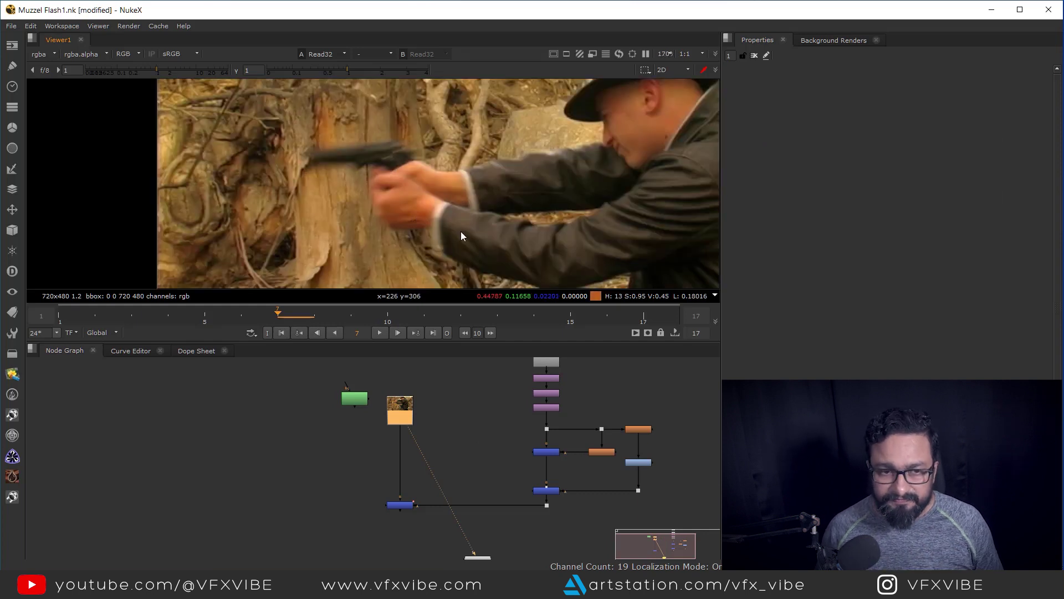
drag(358, 399, 475, 395)
double_click(475, 395)
Start a Bezier shape in Roto1, tracing the front edge of the gripping hand from beneath the gun down to the lower fingers
scroll(456, 193, up, 1)
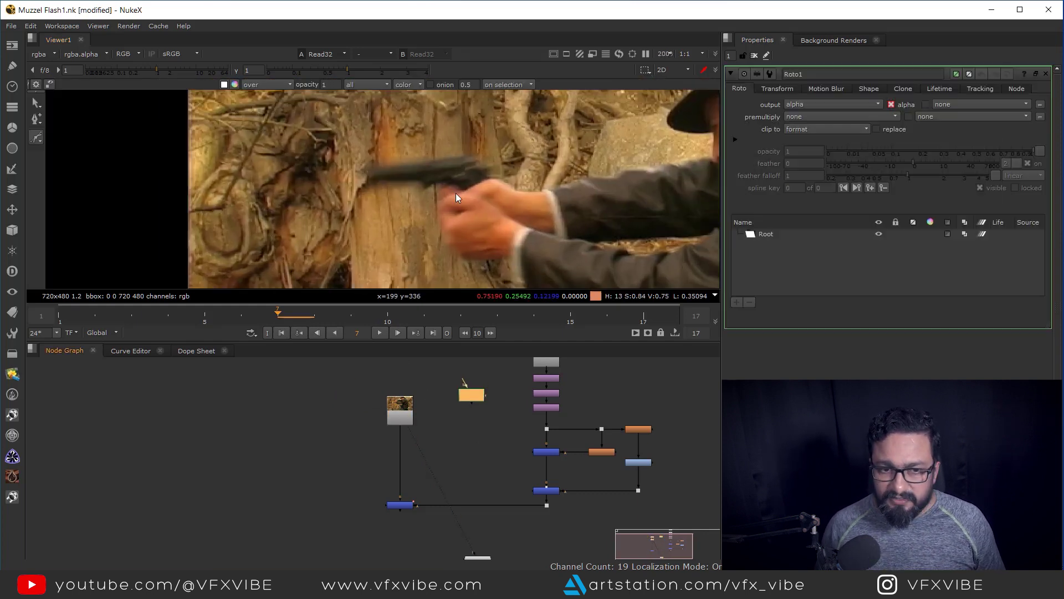
middle_drag(470, 218, 482, 199)
scroll(462, 172, up, 2)
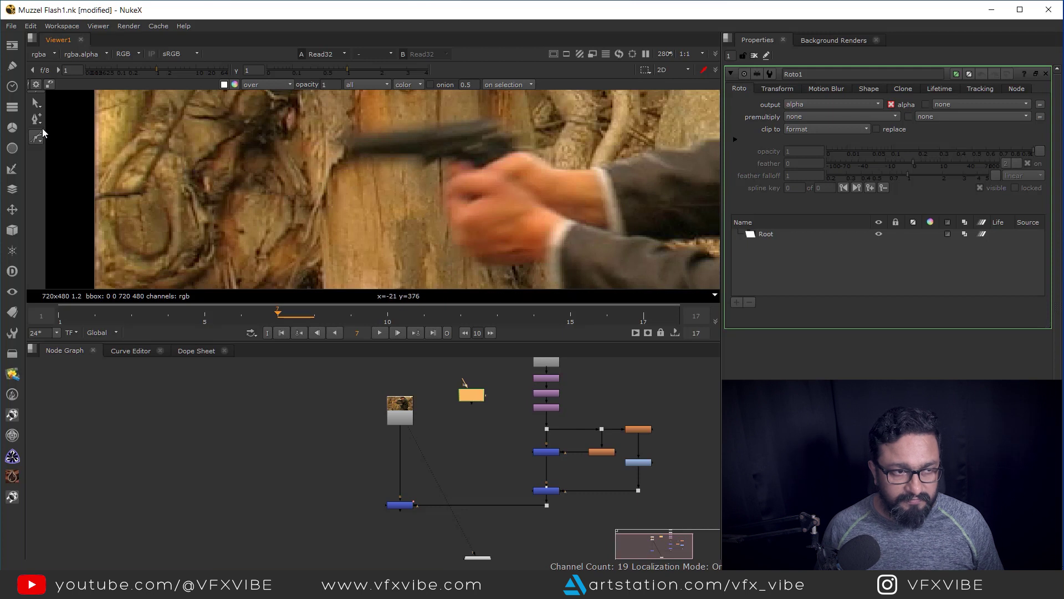
scroll(452, 156, up, 3)
click(451, 137)
click(449, 160)
middle_drag(450, 206, 420, 142)
click(430, 164)
click(430, 185)
drag(455, 205, 464, 213)
click(479, 225)
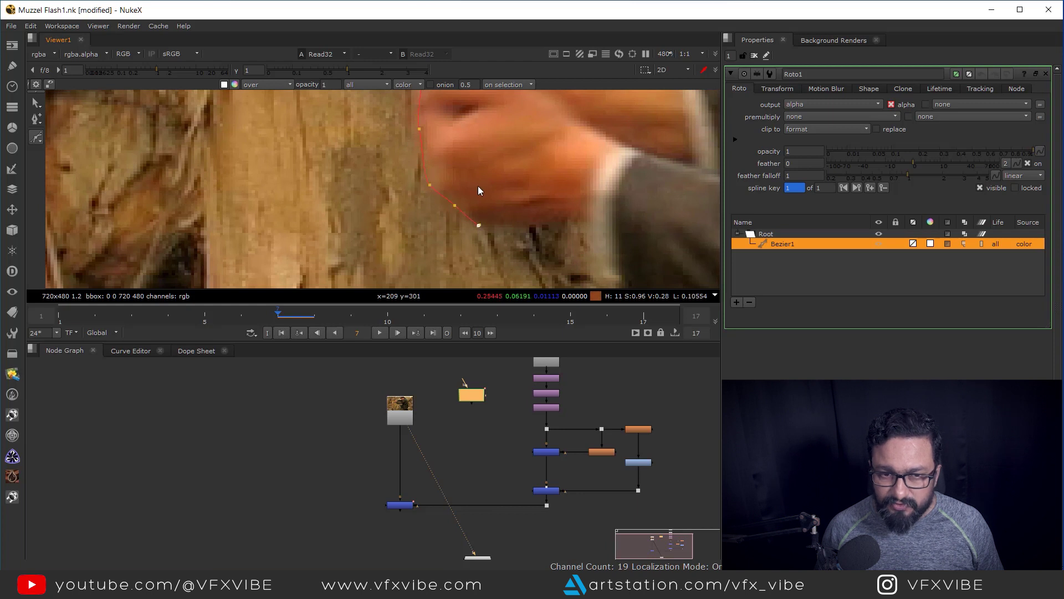
Trace the Bezier back up the inner side of the fingers and close it into a narrow strip along the hand's front
middle_drag(478, 185, 475, 227)
click(458, 217)
click(444, 191)
scroll(447, 192, down, 3)
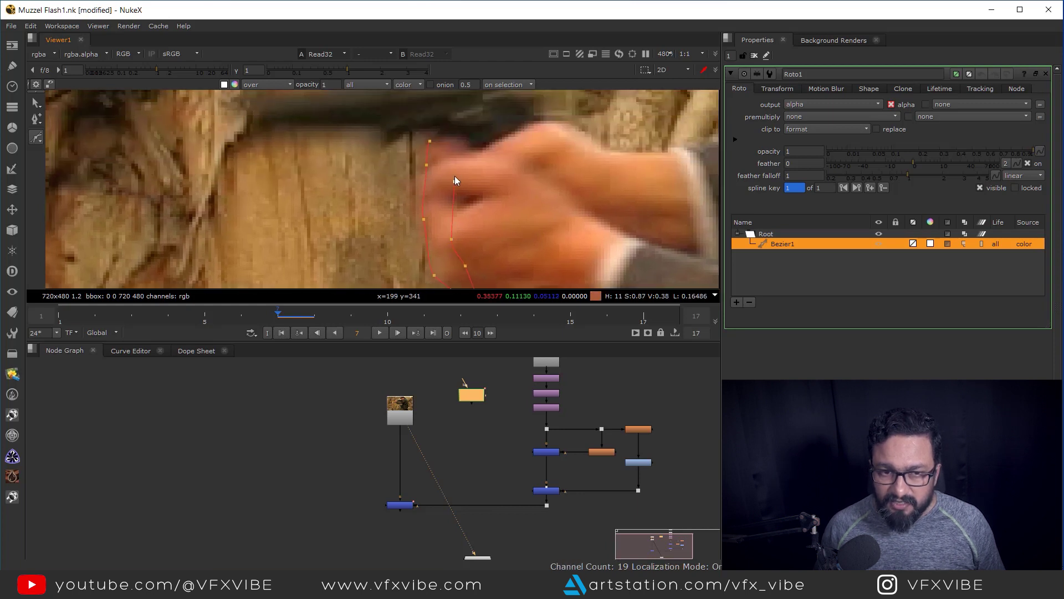
click(436, 139)
middle_drag(509, 160, 458, 205)
scroll(443, 195, up, 2)
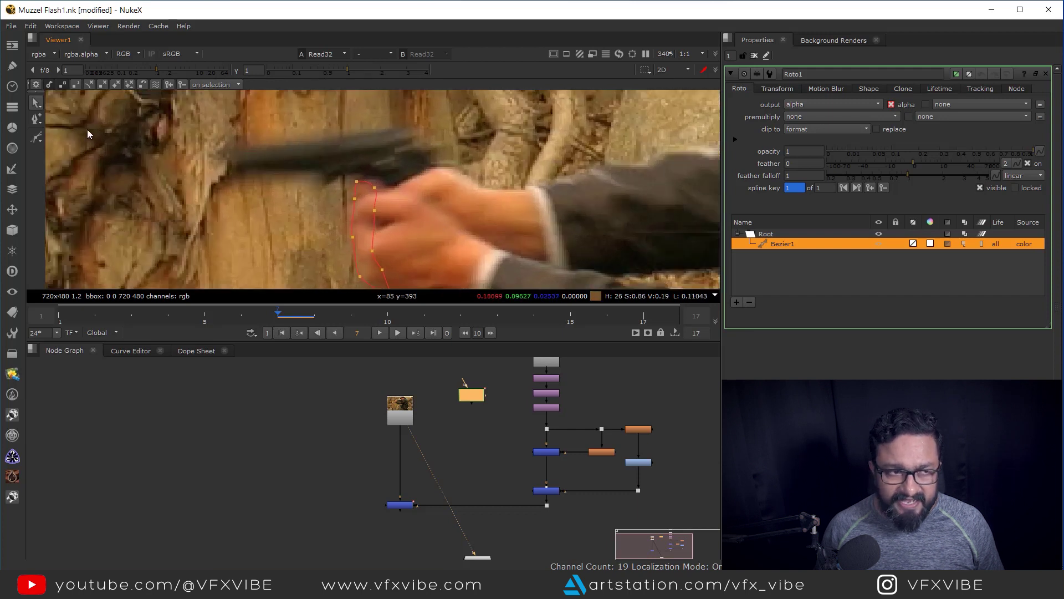
Draw a closed Bezier in Roto1 around the thumb and upper edge of the gripping hand, just behind the gun
click(36, 137)
scroll(499, 175, up, 2)
click(376, 180)
click(409, 163)
click(460, 184)
click(487, 191)
click(503, 200)
click(457, 211)
click(415, 201)
click(384, 198)
click(377, 180)
key(q)
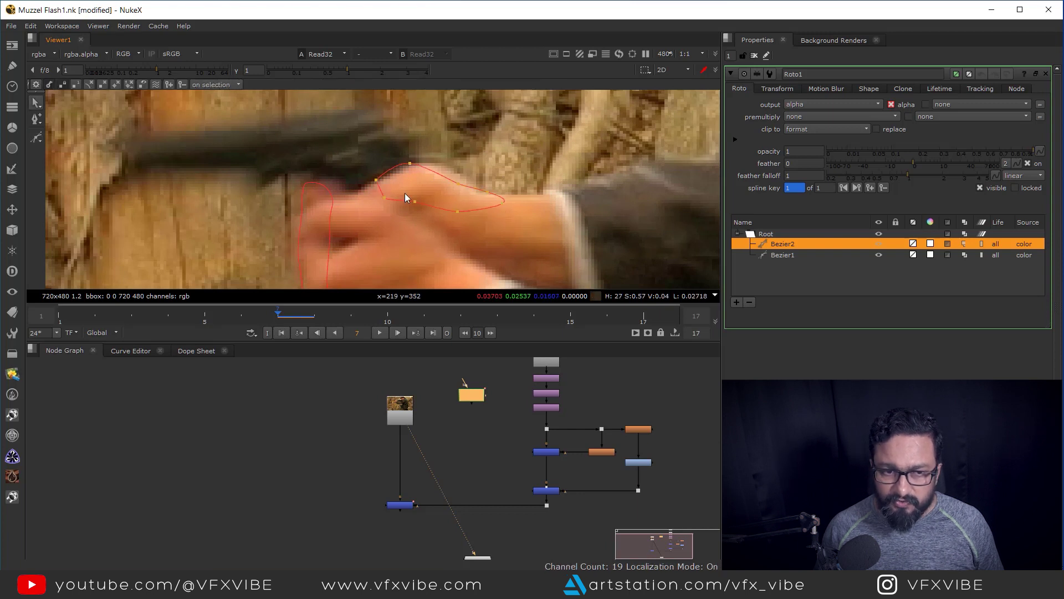
Start a new Bezier along the man's facial profile, from beneath the hat brim down around the nose
scroll(405, 193, down, 3)
middle_drag(577, 158, 470, 204)
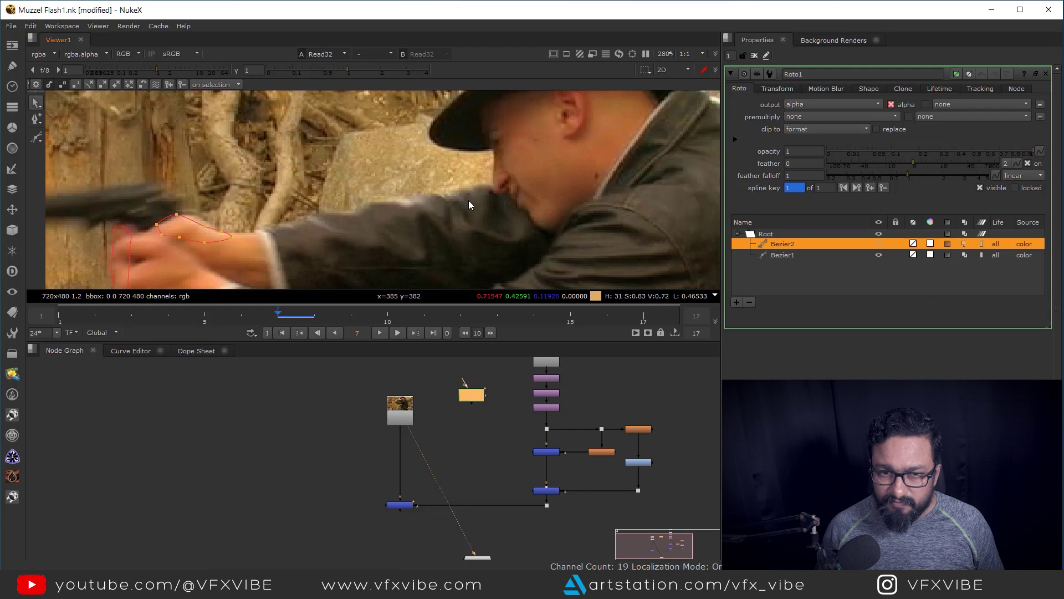
scroll(471, 205, down, 1)
click(36, 137)
scroll(502, 132, up, 3)
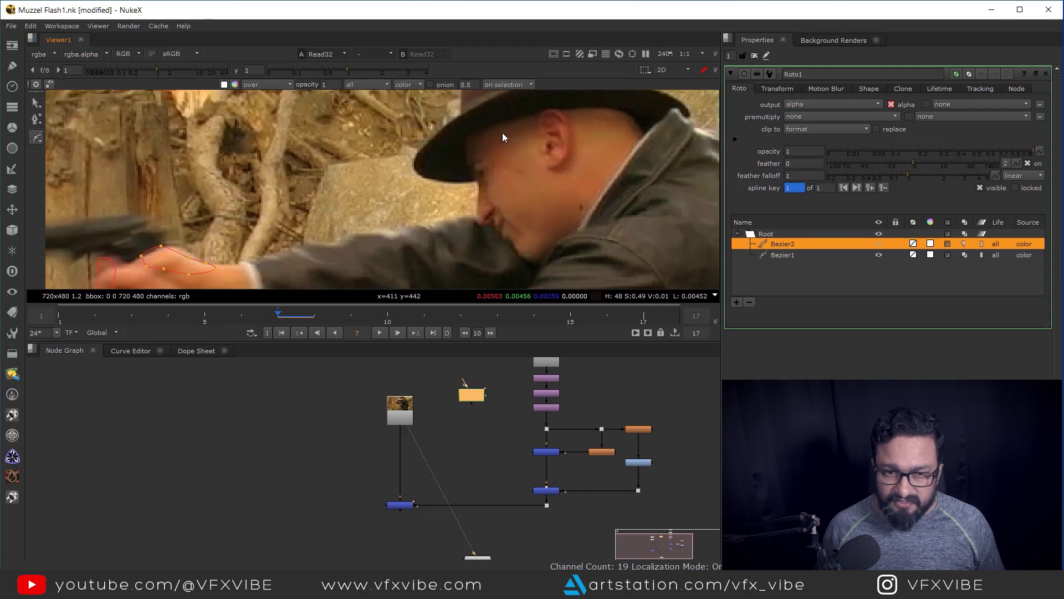
scroll(457, 139, up, 1)
click(467, 150)
middle_drag(478, 192, 461, 139)
drag(458, 145, 461, 150)
drag(475, 234, 505, 220)
Trace the face Bezier back up through the cheek and temple, closing it at the forehead
click(520, 210)
drag(527, 186, 528, 181)
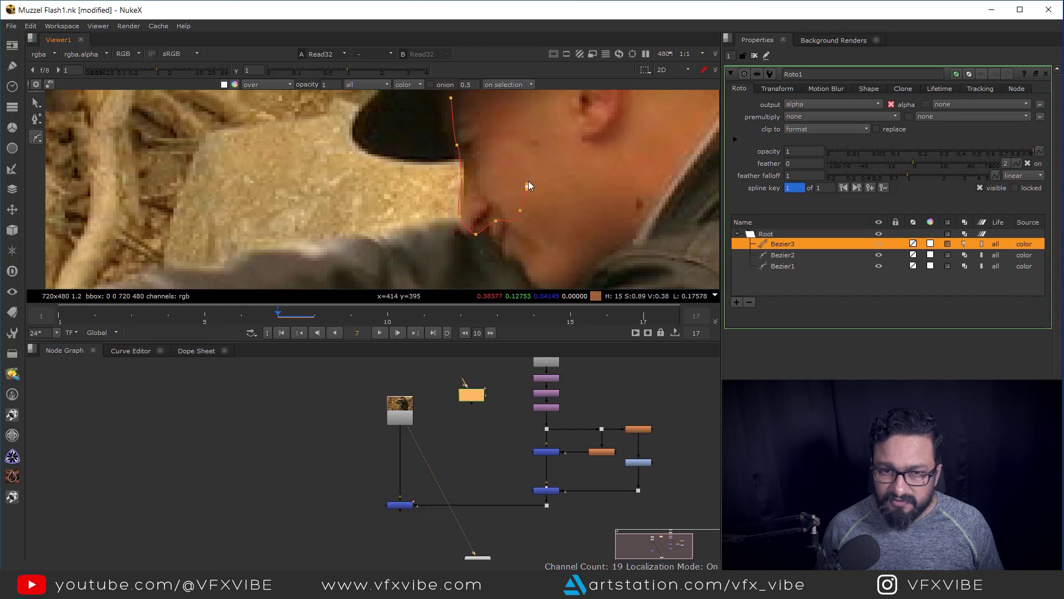
middle_drag(518, 136, 510, 181)
click(507, 173)
click(465, 137)
click(443, 144)
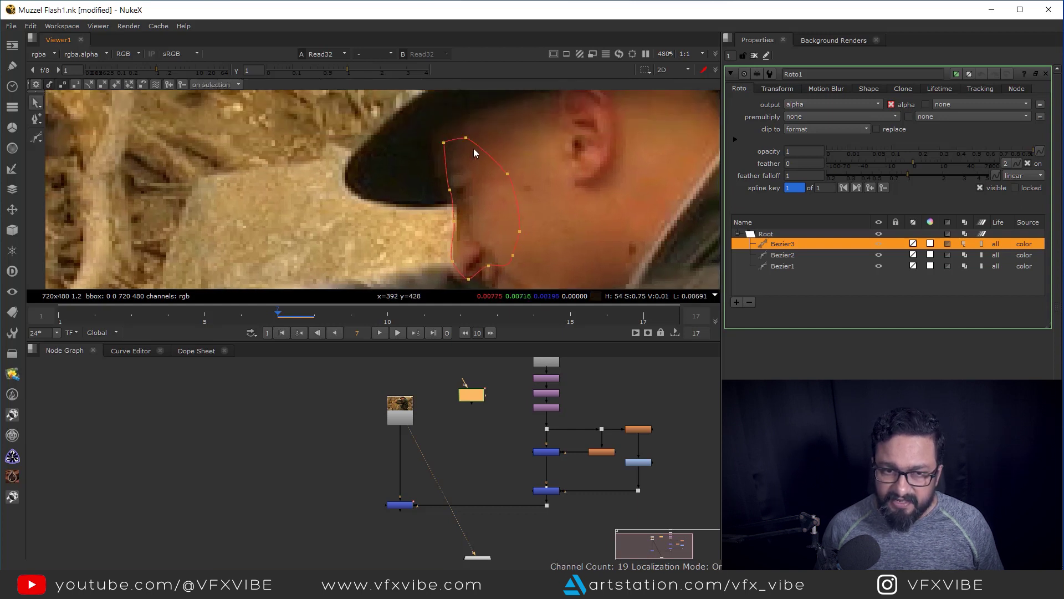
Start another Bezier on the near sleeve, tracing the upper edge of the arm from the elbow area up to the shoulder
scroll(499, 155, down, 4)
scroll(539, 183, up, 2)
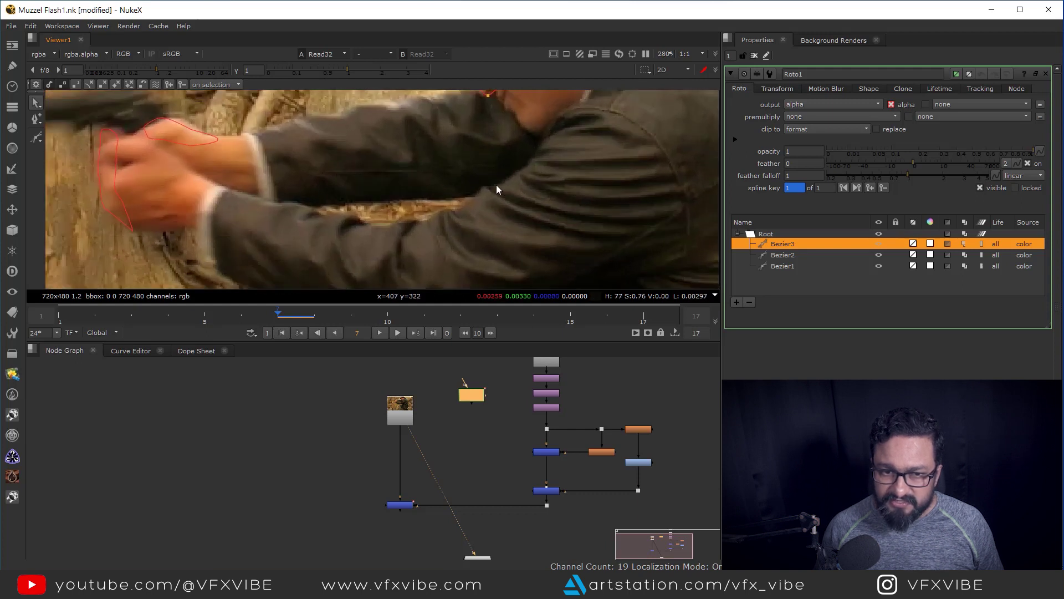
click(36, 137)
scroll(520, 165, up, 1)
click(440, 223)
click(466, 205)
click(484, 194)
click(508, 186)
click(518, 174)
click(529, 161)
click(571, 124)
Curve the shoulder Bezier back down across the upper arm and close it into a rounded patch
middle_drag(604, 137, 587, 119)
click(593, 148)
click(574, 197)
click(529, 220)
click(486, 221)
click(433, 214)
click(420, 196)
Draw a closed Bezier along the upper edge of the far forearm's sleeve, starting just behind the cuff
scroll(469, 221, up, 1)
scroll(436, 144, up, 1)
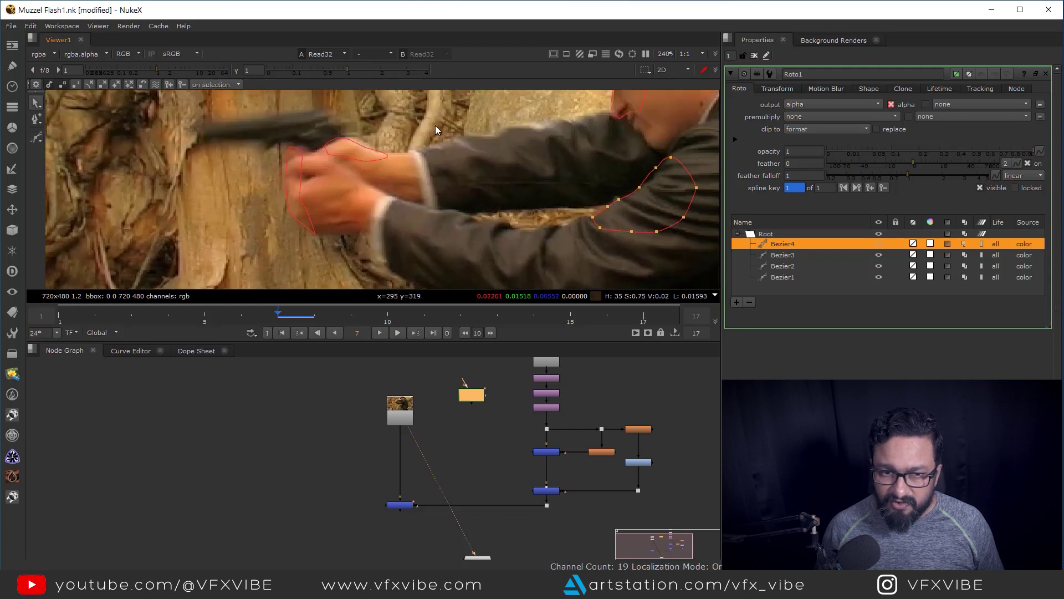
scroll(443, 144, up, 1)
scroll(451, 165, up, 1)
key(v)
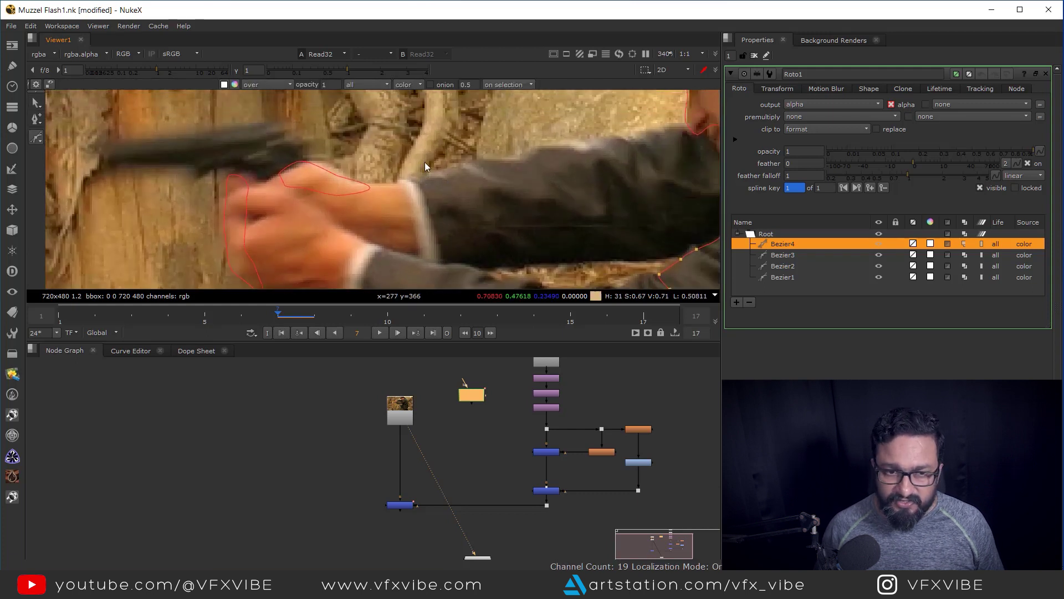
click(413, 182)
click(442, 171)
click(485, 156)
click(517, 153)
click(532, 168)
click(509, 187)
click(463, 200)
click(426, 201)
click(414, 183)
Draw a closed Bezier on the upper part of the near forearm's sleeve, starting at the cuff
scroll(454, 198, down, 3)
middle_drag(480, 190, 470, 158)
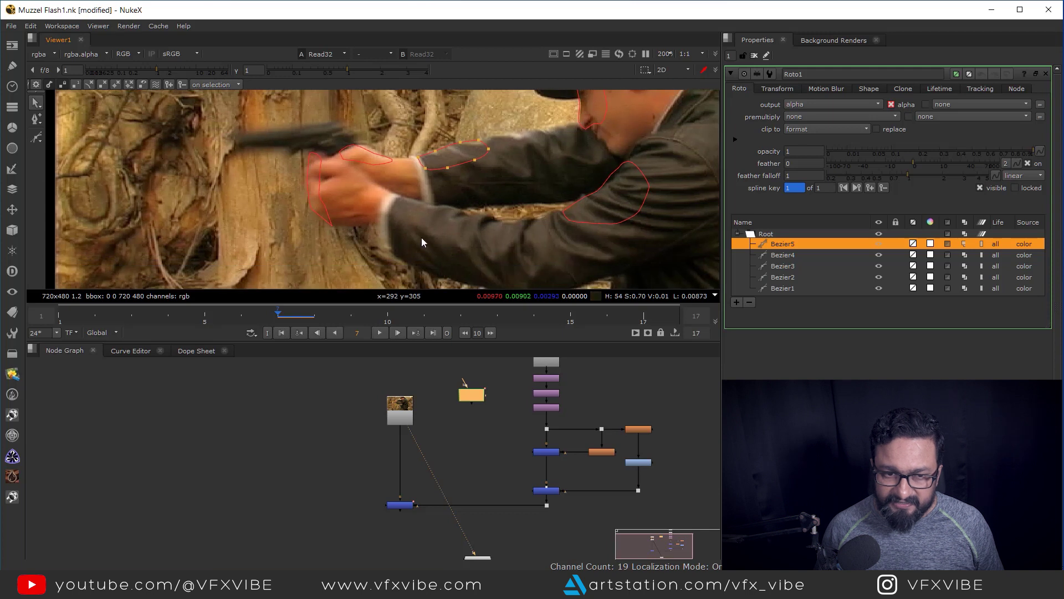
key(v)
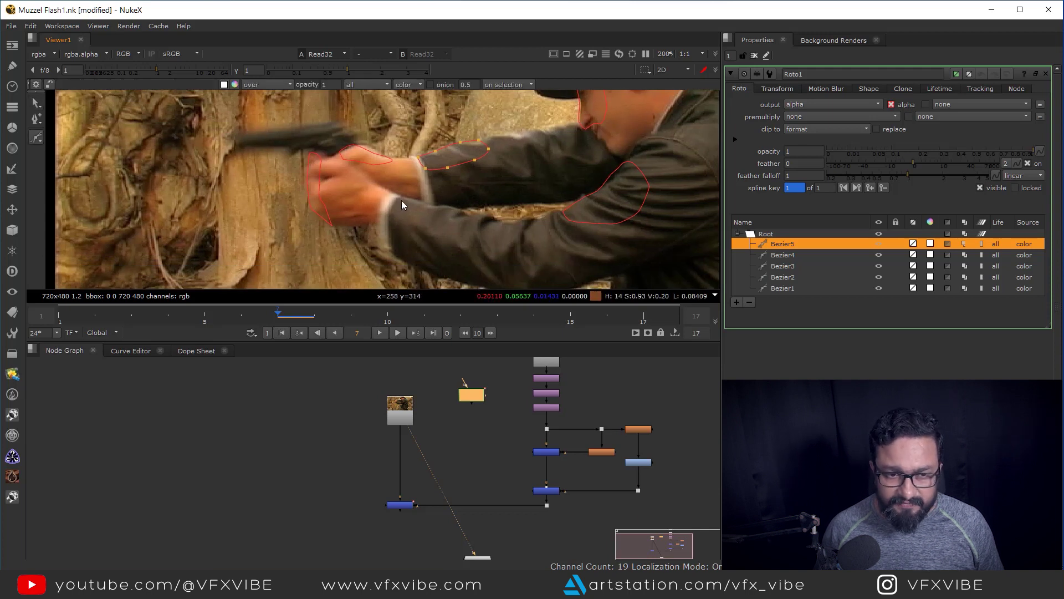
scroll(401, 200, up, 3)
middle_drag(394, 207, 376, 181)
click(368, 188)
click(406, 209)
click(438, 217)
click(477, 218)
click(499, 202)
click(476, 182)
click(403, 167)
click(387, 164)
click(368, 188)
scroll(407, 189, down, 1)
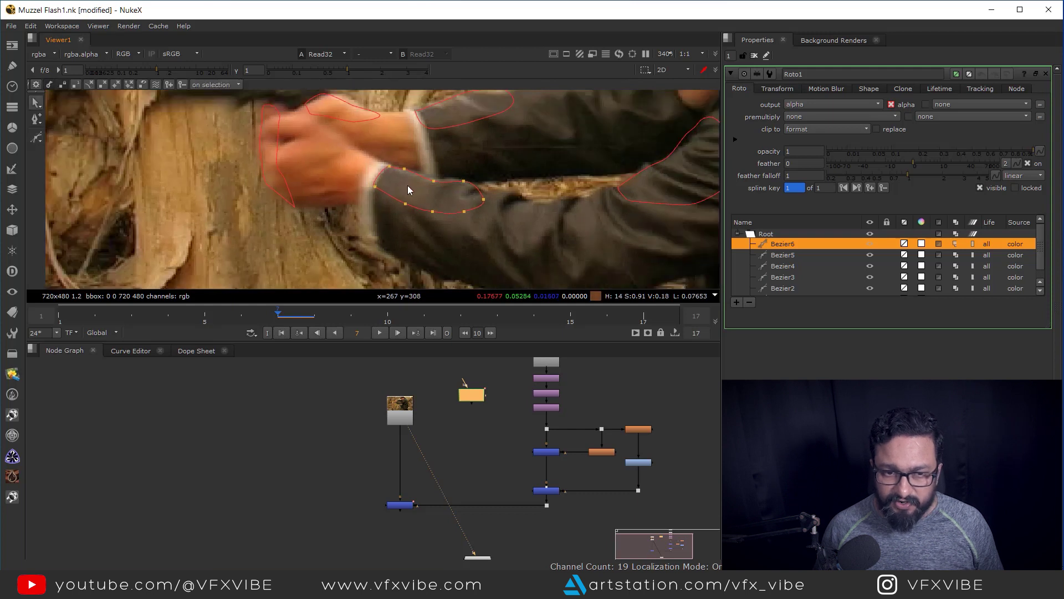
Draw a tall closed Bezier down the tree trunk beside the gun muzzle, widening toward its base
scroll(407, 185, down, 5)
scroll(469, 212, up, 2)
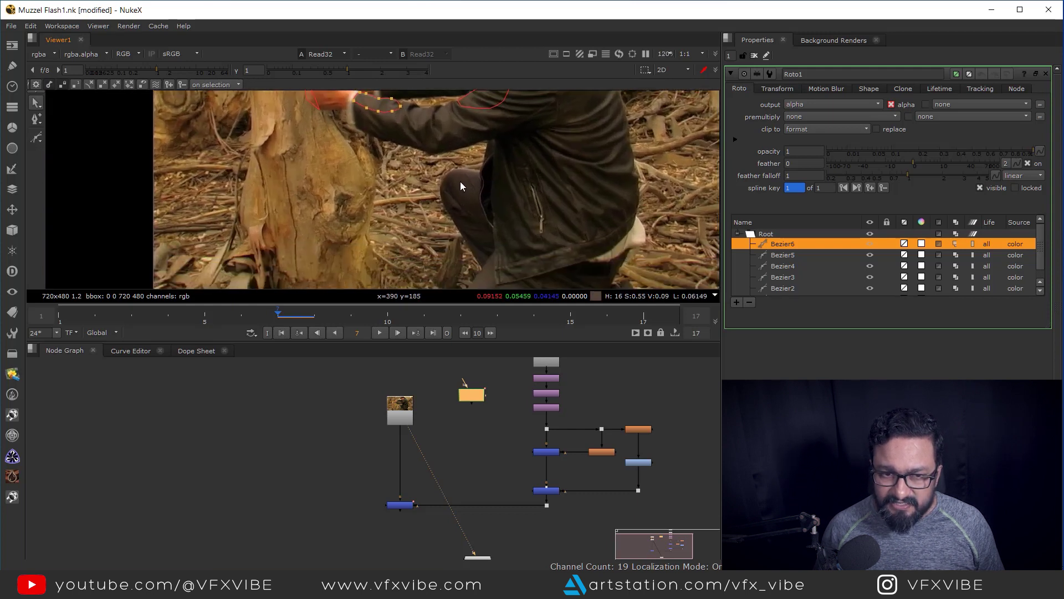
scroll(460, 186, up, 1)
scroll(499, 175, up, 2)
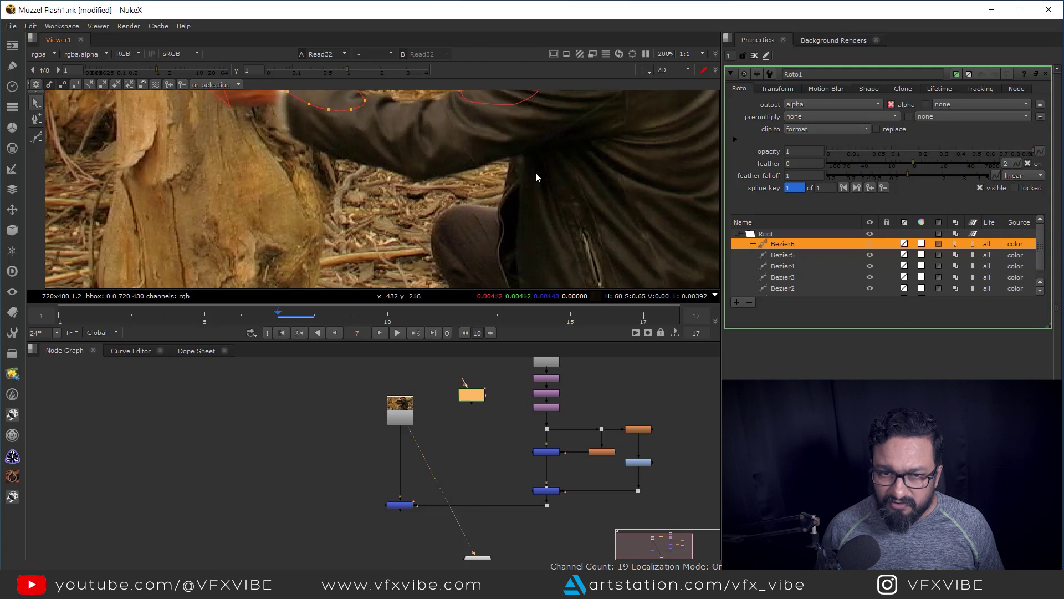
scroll(541, 221, down, 3)
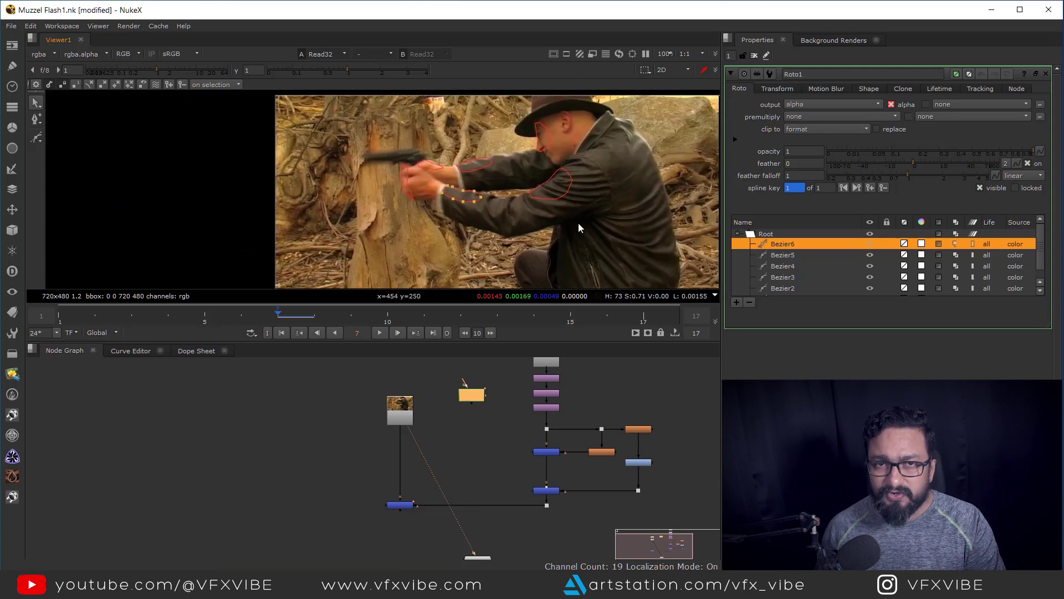
middle_drag(422, 235, 532, 244)
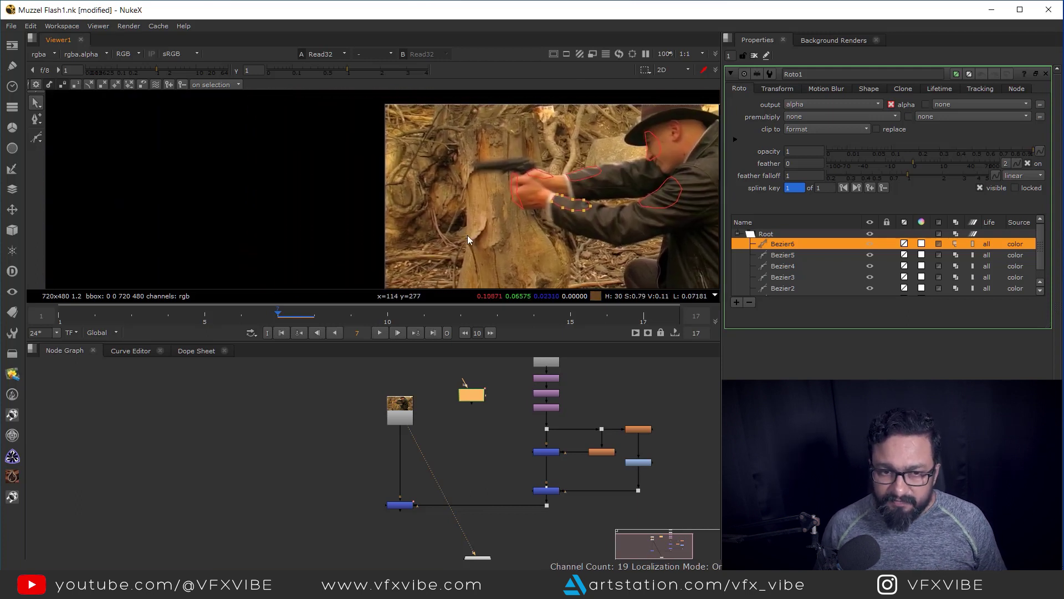
middle_drag(468, 235, 464, 204)
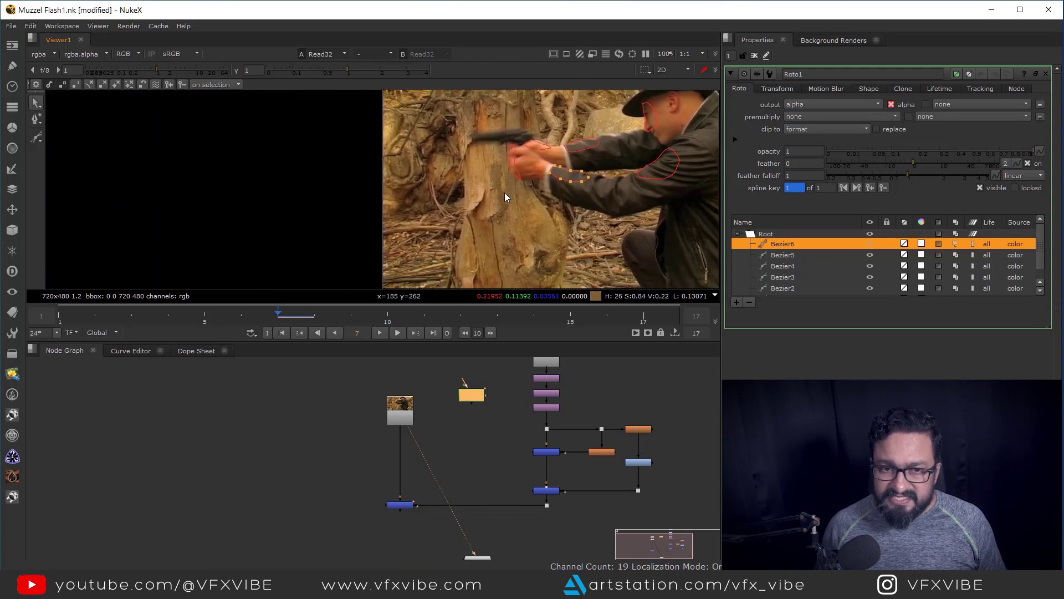
click(38, 138)
scroll(477, 177, up, 3)
click(468, 133)
middle_drag(472, 176, 462, 147)
drag(460, 157, 462, 170)
middle_drag(469, 190, 457, 158)
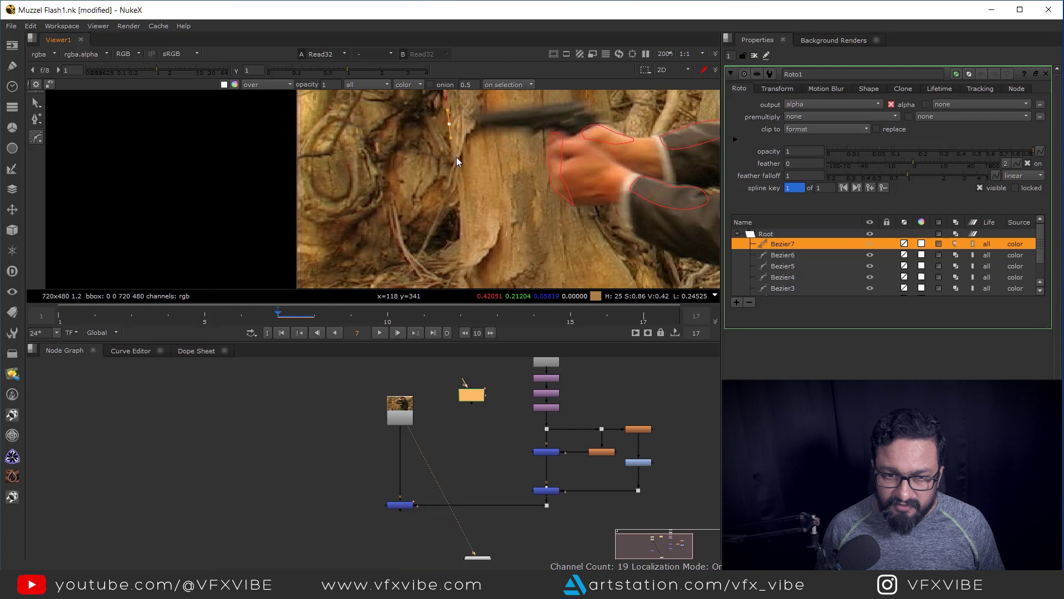
middle_drag(460, 199, 451, 162)
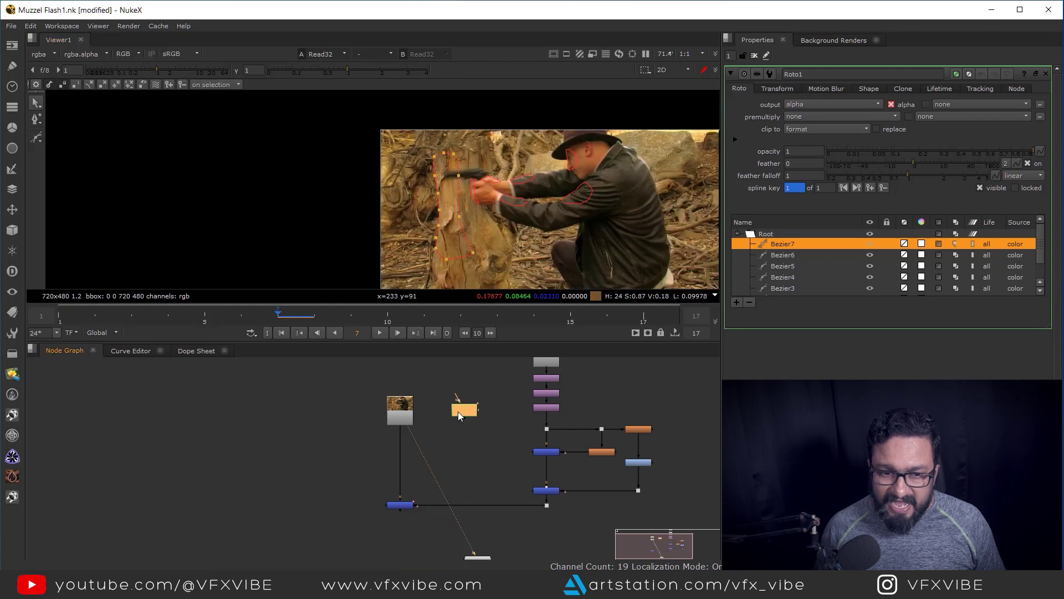
View the Roto1 output and inspect its shapes in the alpha channel
key(1)
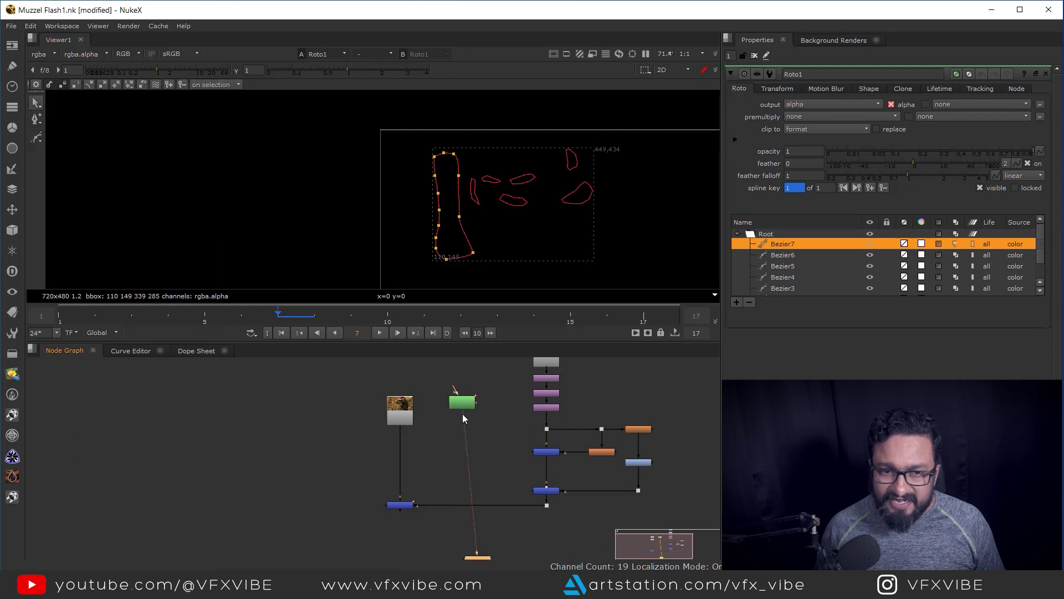
key(a)
scroll(455, 452, up, 2)
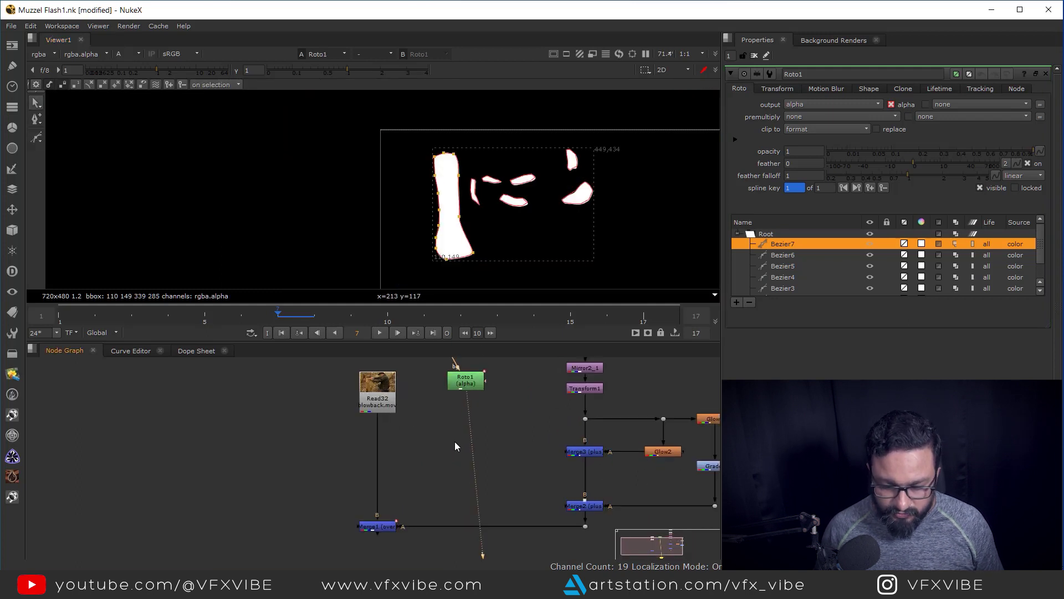
Add a Merge node with its B input branched by a Dot from the blowback Read and its A input from Roto1
key(m)
scroll(402, 444, up, 2)
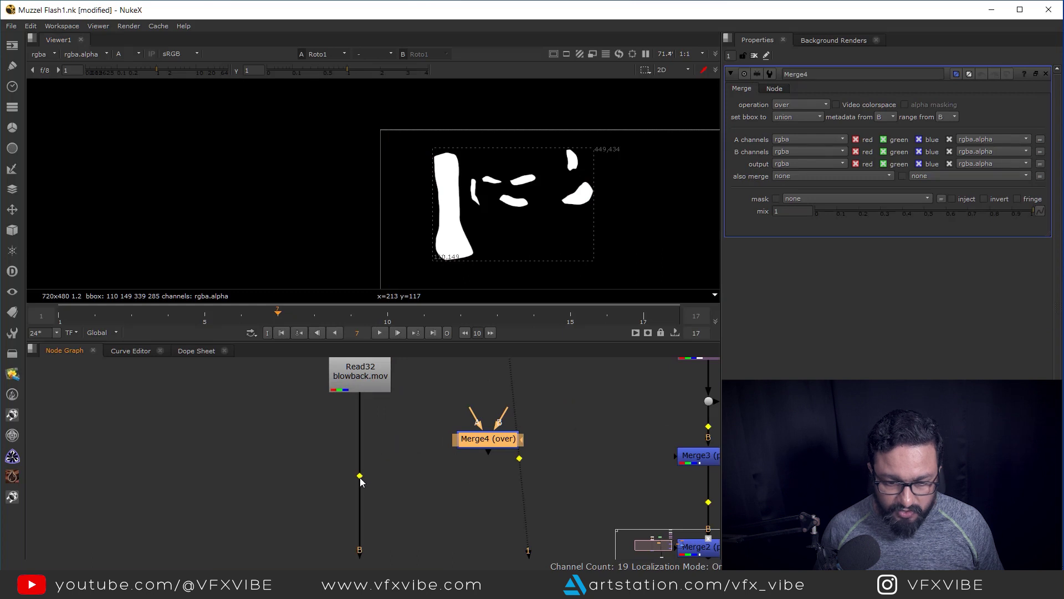
click(360, 477)
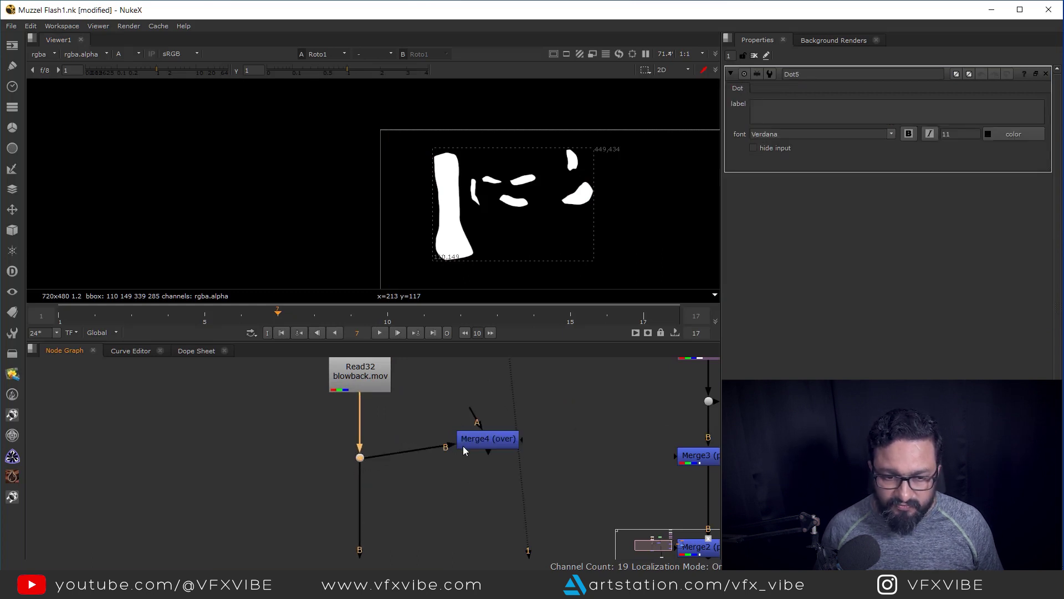
drag(475, 442, 484, 460)
middle_drag(491, 407, 491, 450)
drag(482, 470, 511, 383)
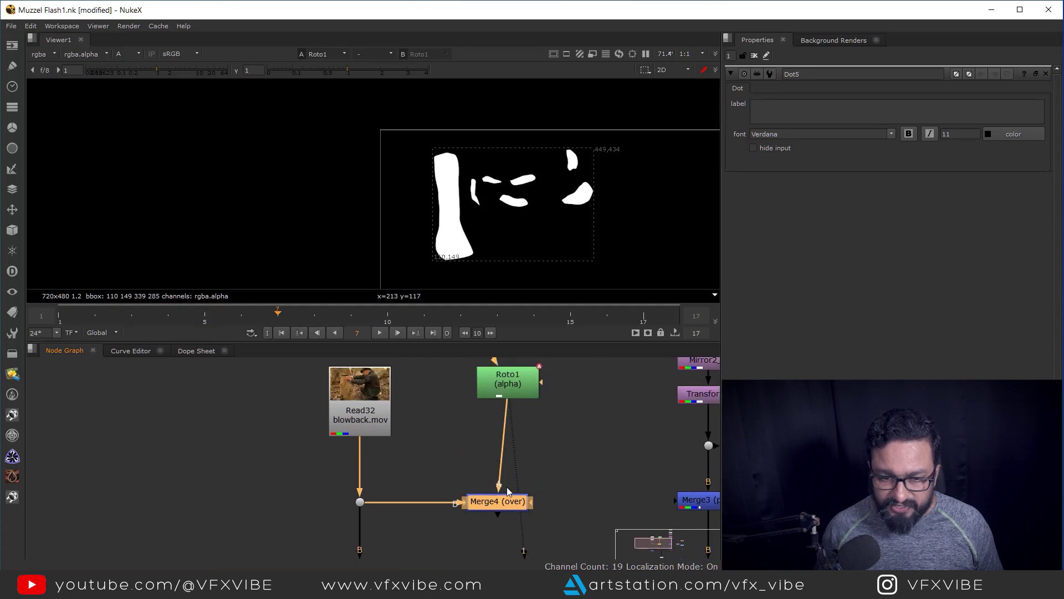
View Merge4 in full colour and set its operation to mask
key(1)
double_click(518, 501)
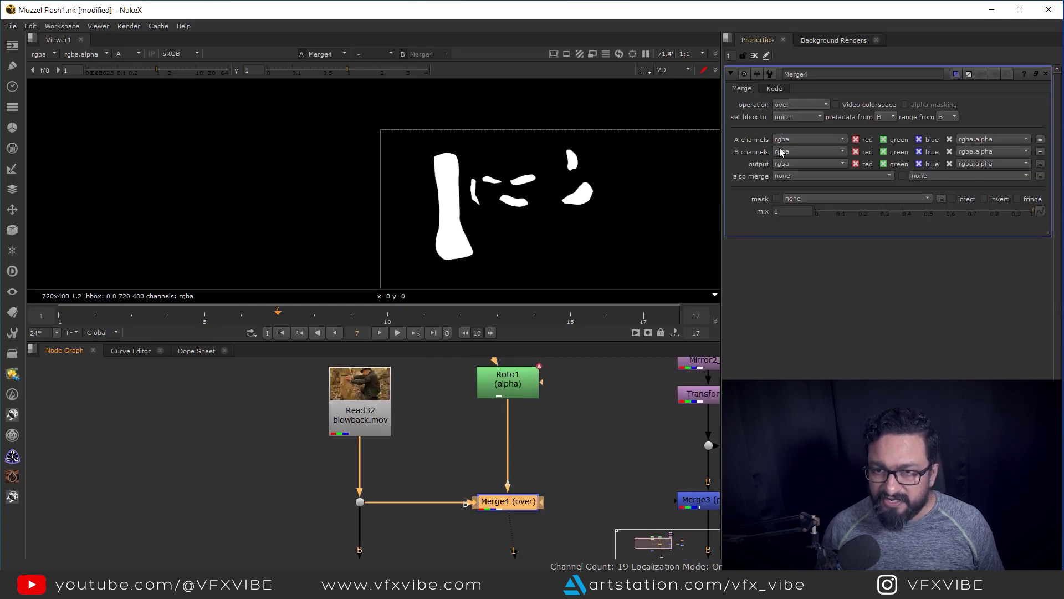
key(a)
click(801, 105)
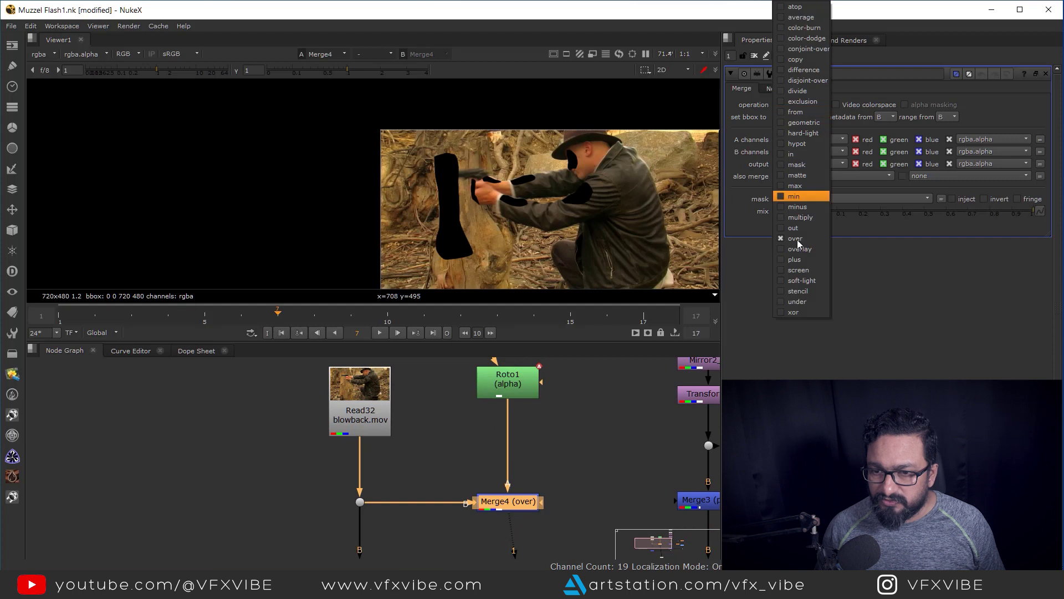
click(814, 165)
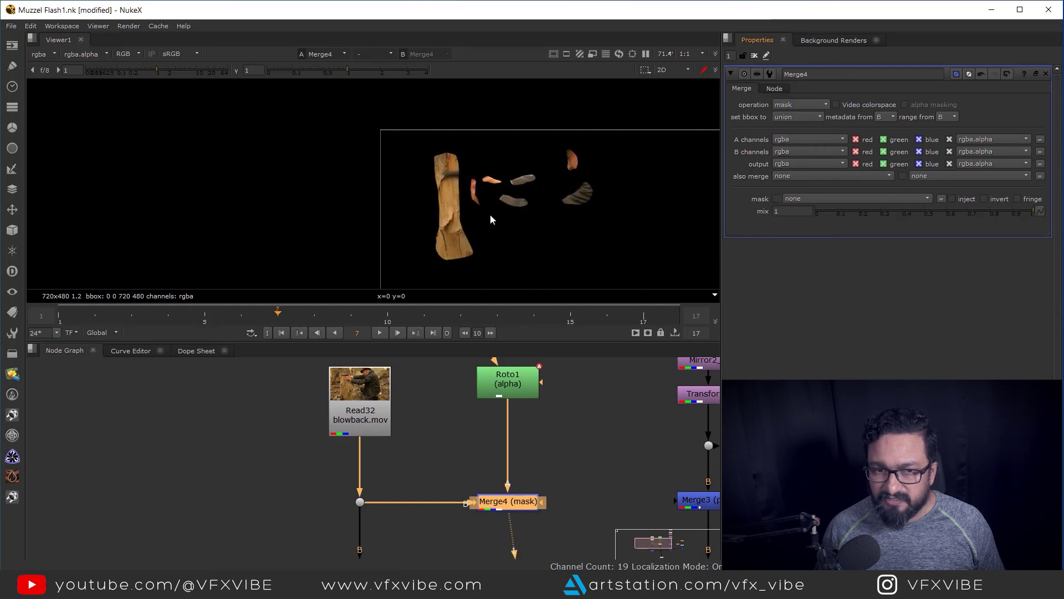
Add a Grade node directly after the masking Merge4
click(495, 460)
scroll(495, 460, down, 3)
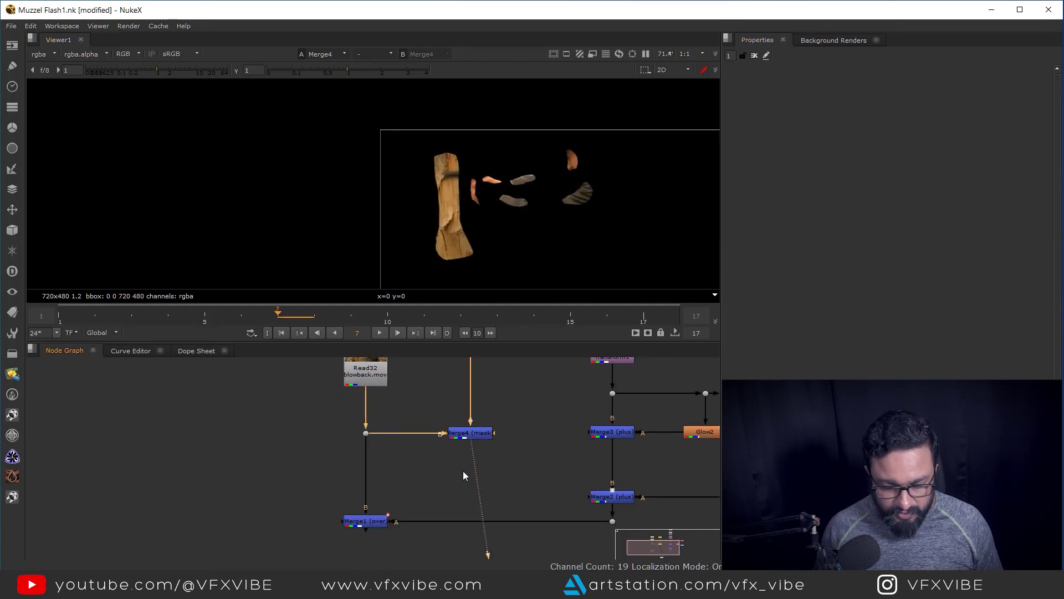
key(g)
click(470, 473)
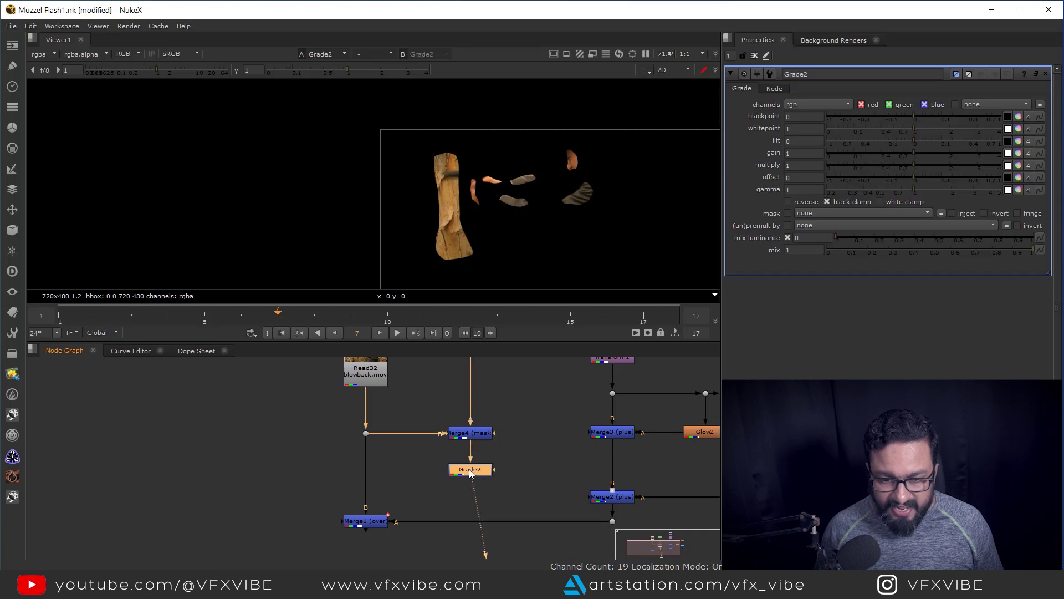
Insert a Merge between the flash branch and Merge1, feed Grade2 into its A input, and set the operation to plus
click(463, 502)
key(m)
drag(460, 499, 471, 520)
key(1)
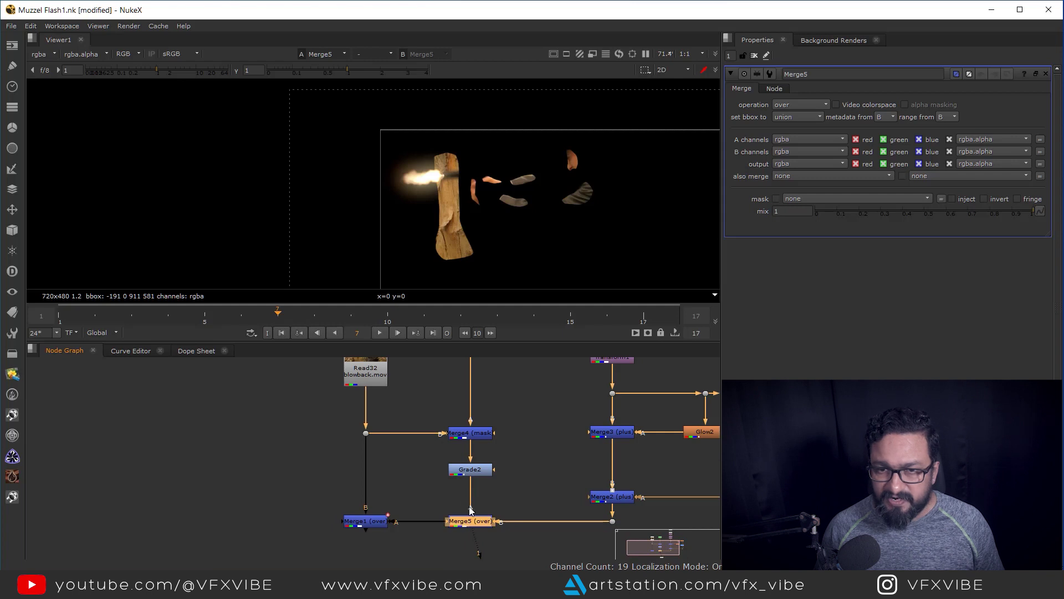
click(798, 106)
click(793, 237)
View the final composite at Merge1 and examine the lit areas around the gun, hands and trunk
scroll(464, 194, up, 3)
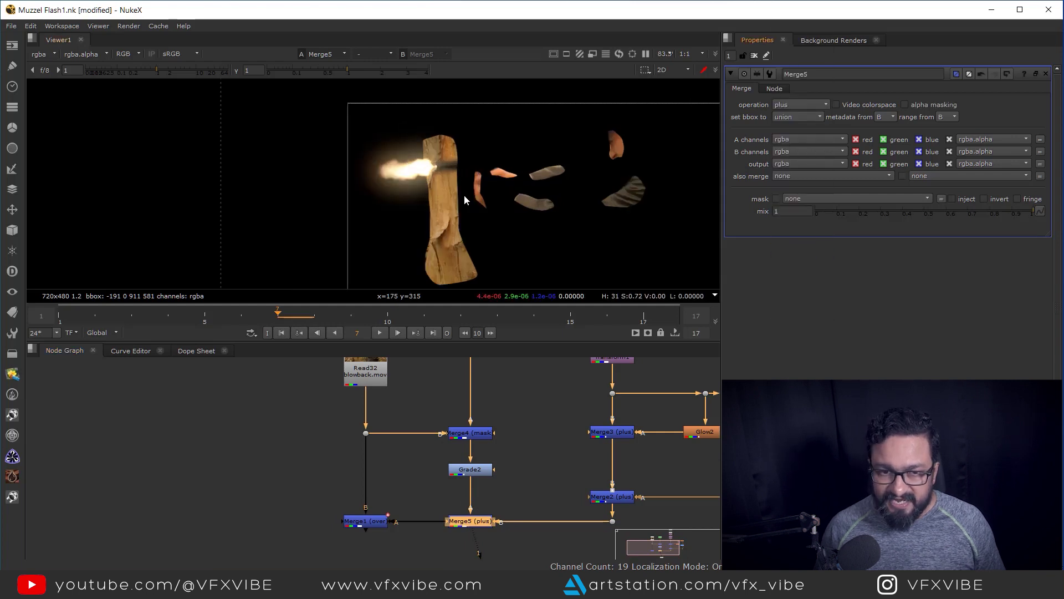
middle_drag(584, 505, 495, 470)
scroll(402, 475, down, 1)
middle_drag(341, 487, 352, 501)
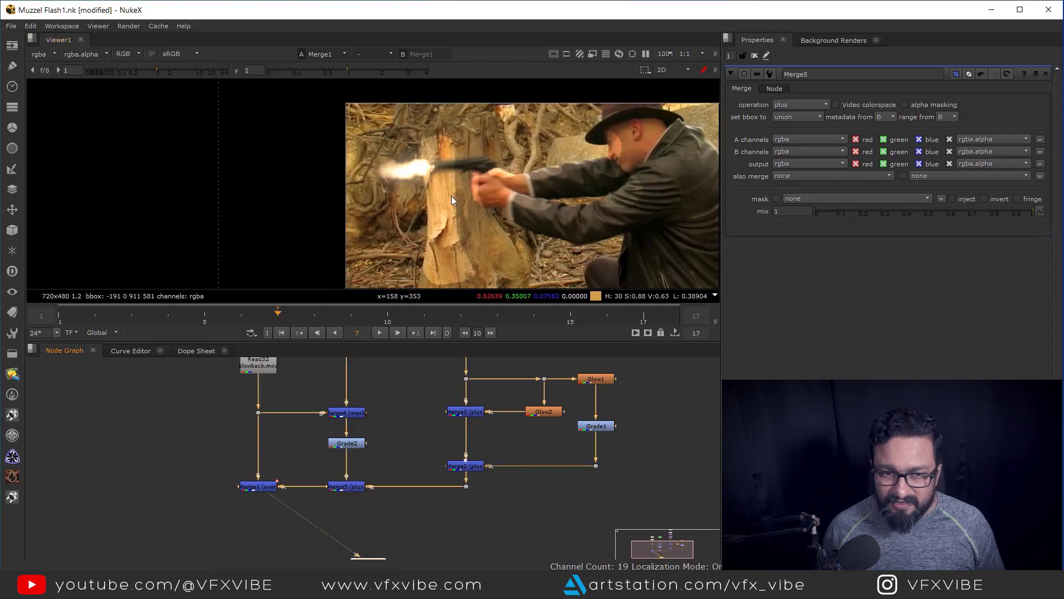
scroll(452, 195, up, 3)
middle_drag(484, 257, 494, 292)
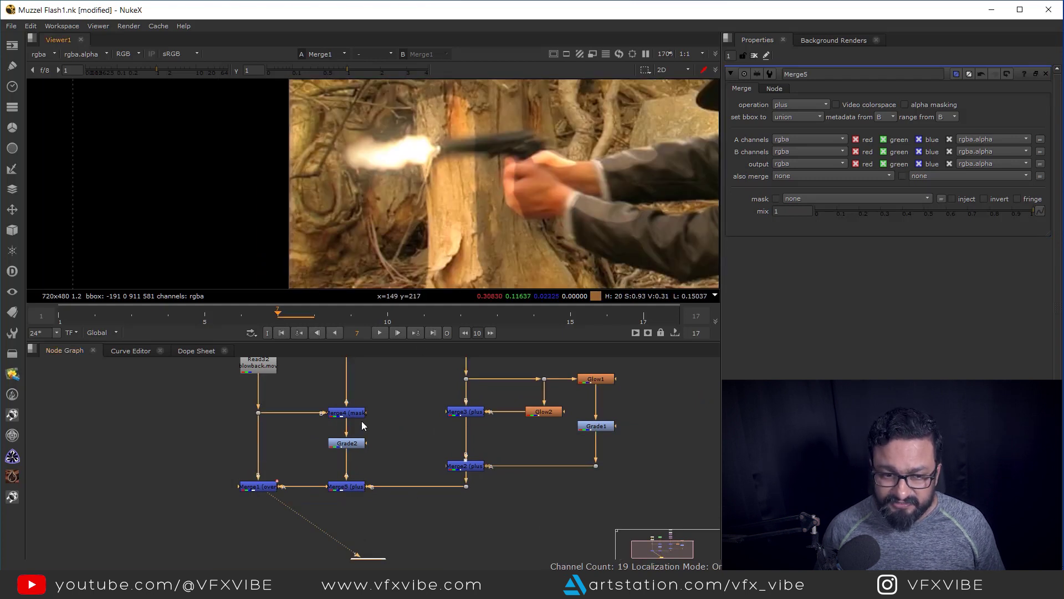
Insert a Blur node after Roto1 and set its size to 23.5 to soften the mask edges
middle_drag(362, 423, 394, 480)
scroll(369, 420, up, 1)
click(384, 398)
key(b)
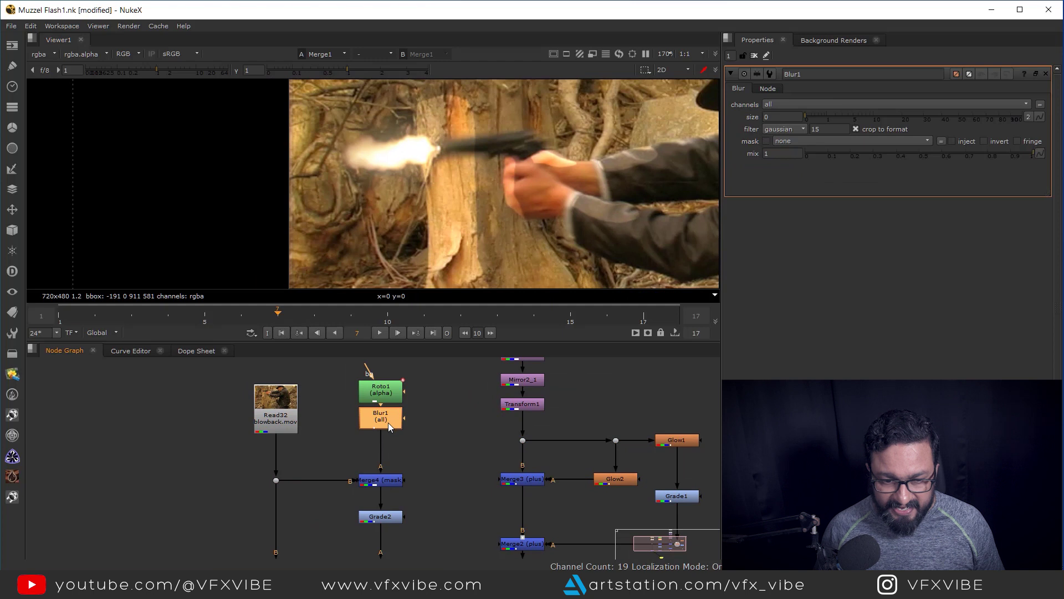
drag(807, 117, 893, 117)
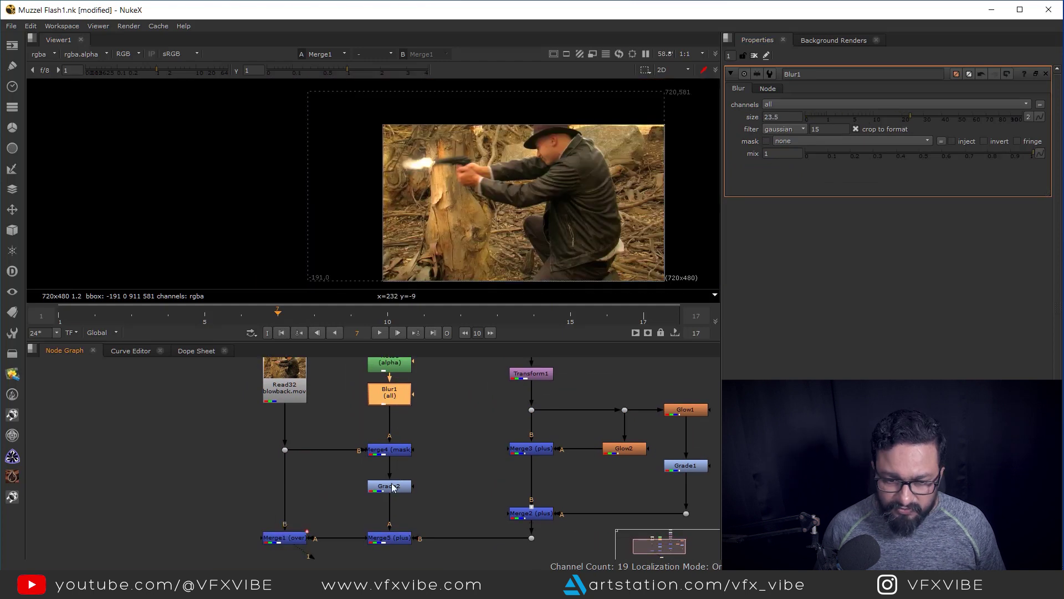
View Merge5 to check the blurred light patches together with the muzzle flash
scroll(394, 487, up, 1)
click(406, 509)
key(1)
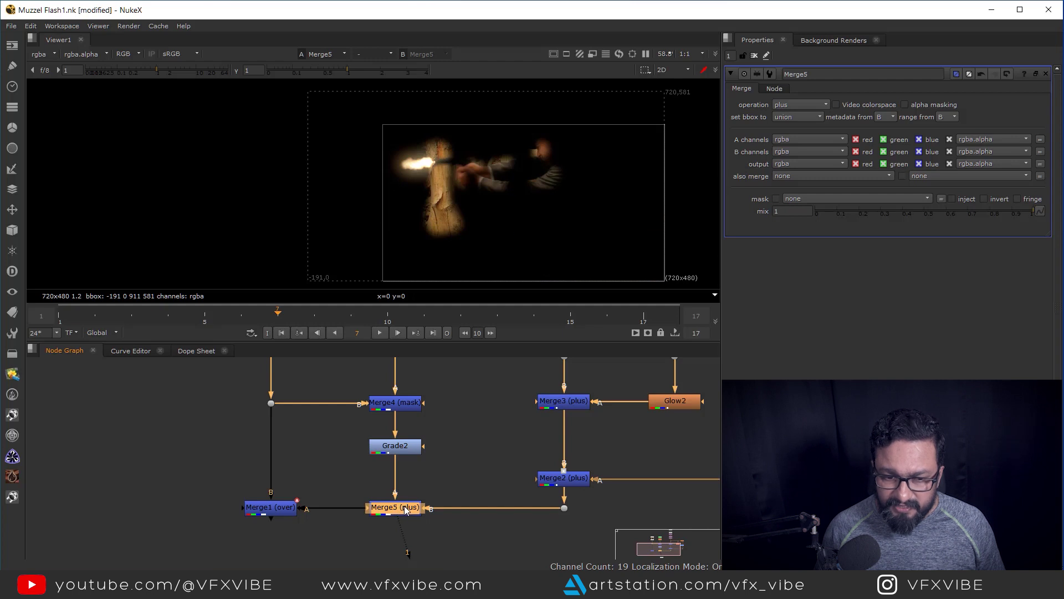
Change Merge5's operation to screen and view the full composite at Merge1
click(789, 105)
click(798, 270)
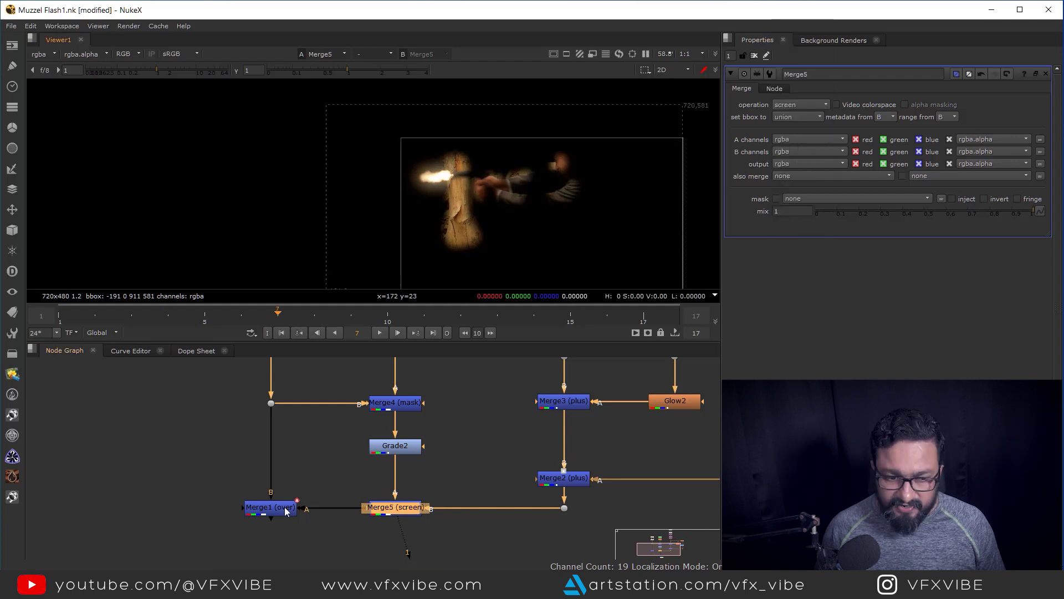
click(270, 506)
key(1)
Brighten and warm Grade2's gain to red 1.55, green 1.37854 and blue 1.090195
double_click(401, 449)
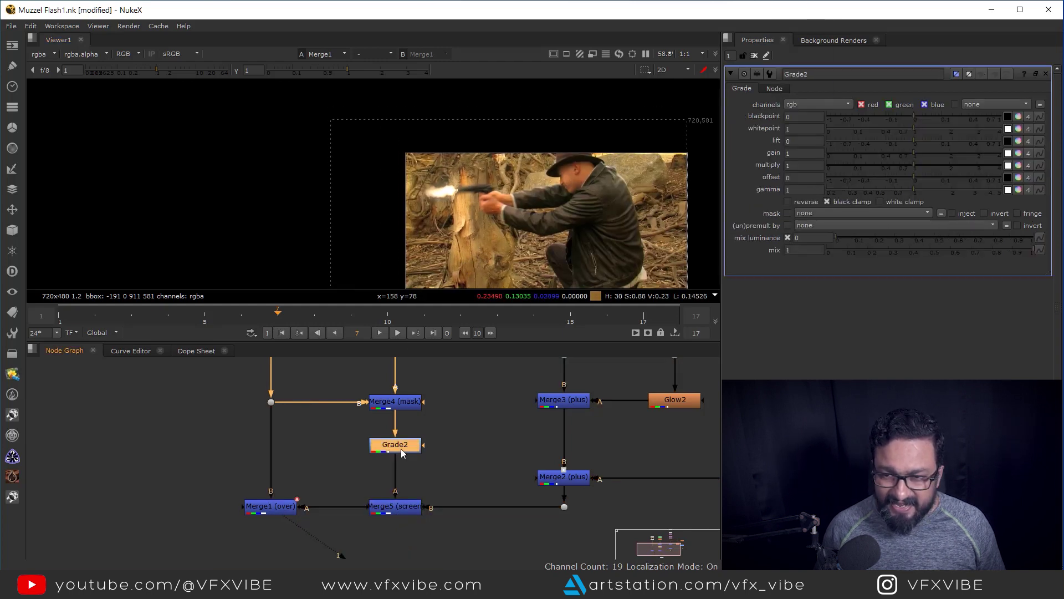
click(1020, 154)
click(670, 318)
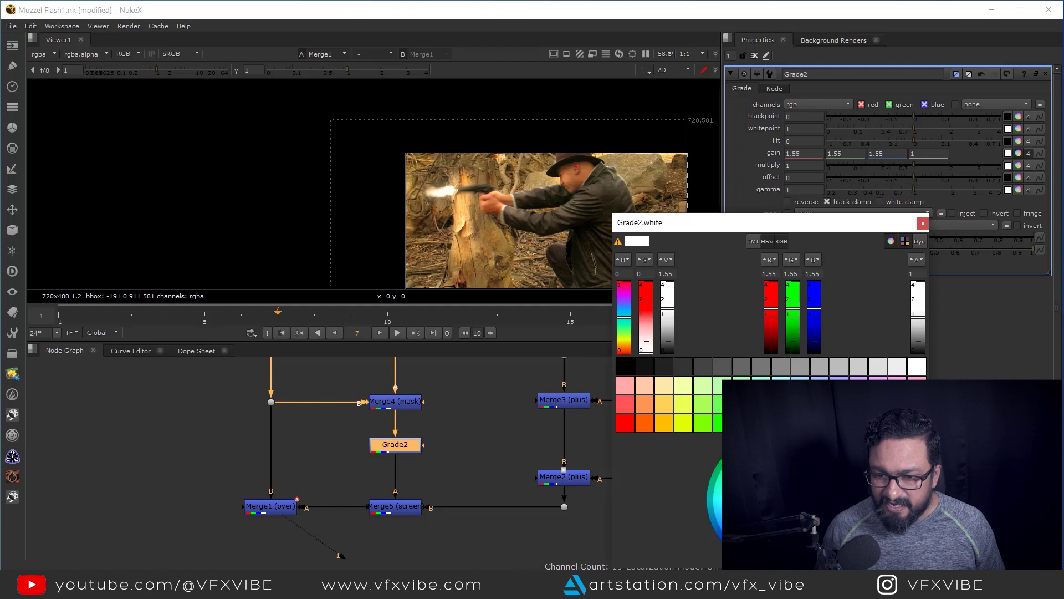
click(645, 345)
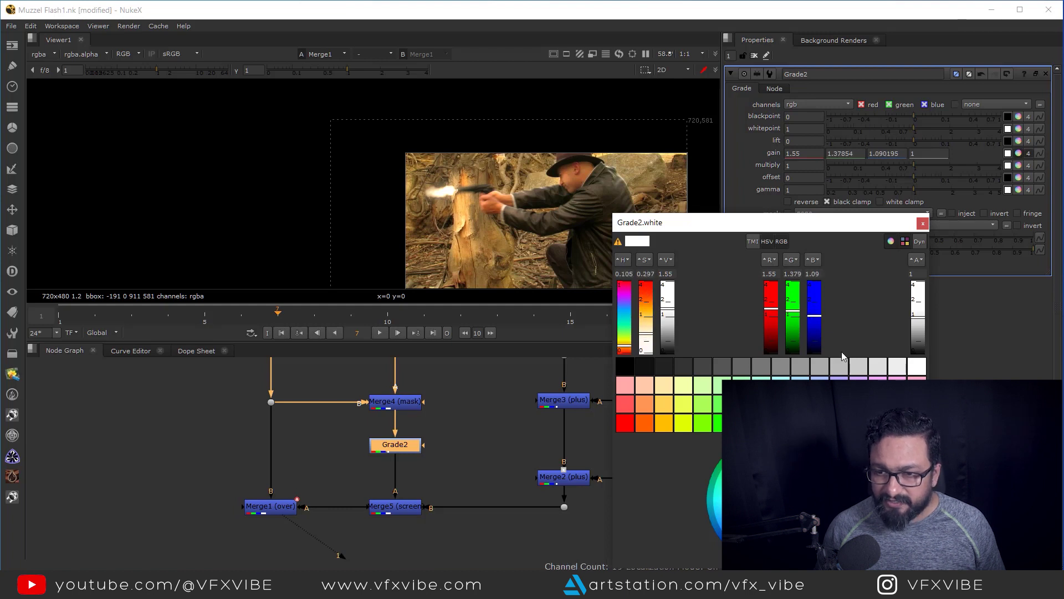
click(922, 224)
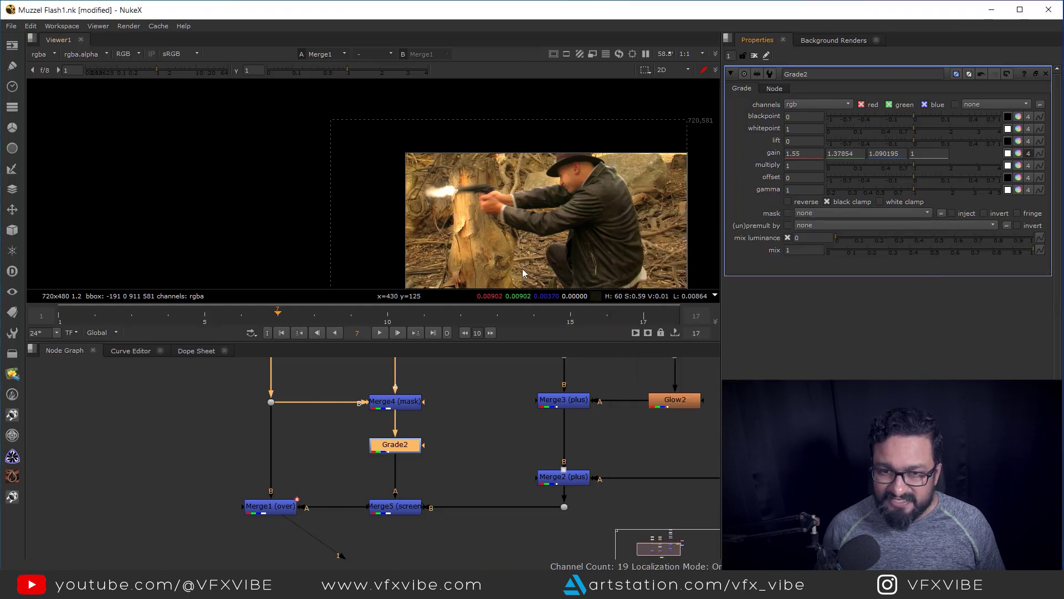
Play the composite in an enlarged viewer to check the flash and the warm light on the trunk and hands
click(378, 332)
key(space)
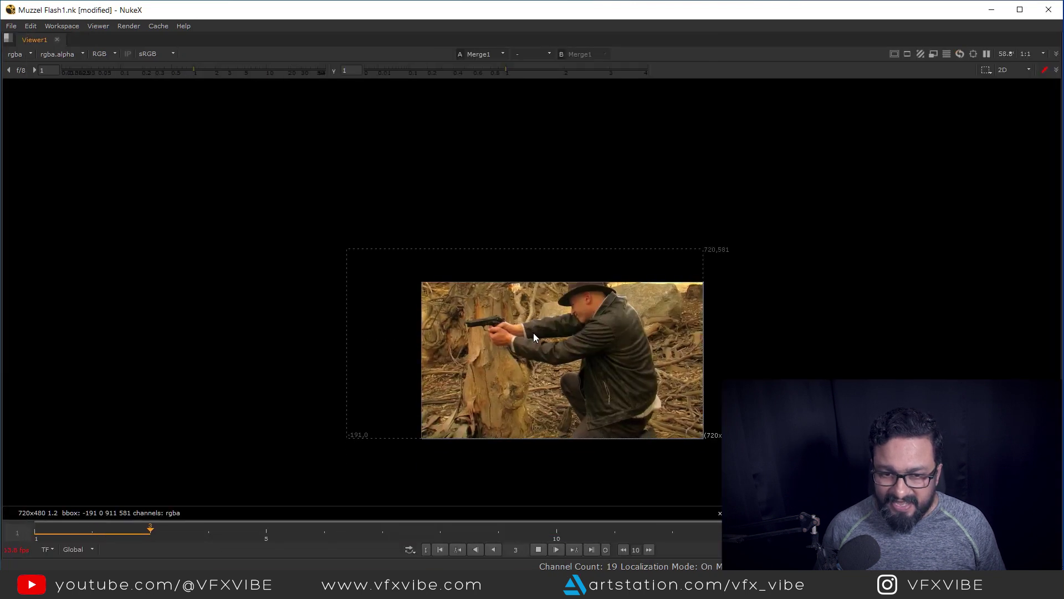
scroll(556, 278, up, 4)
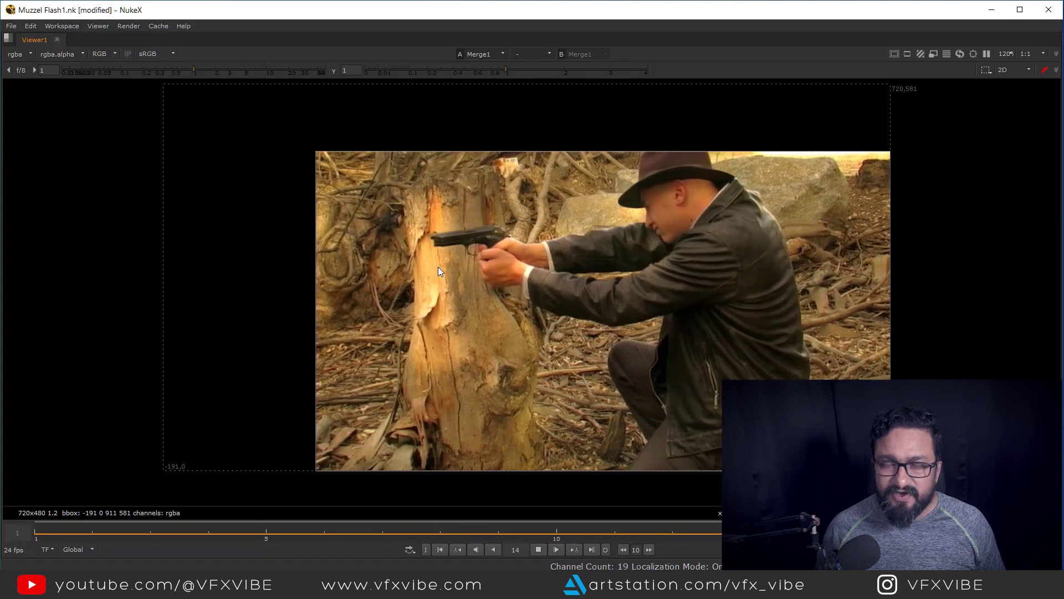
click(538, 548)
key(space)
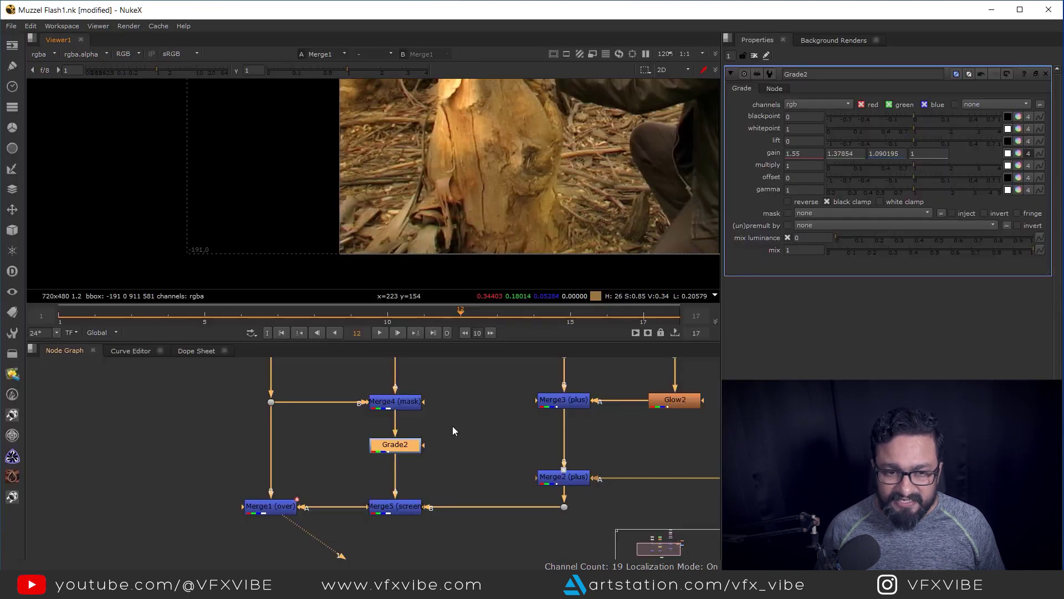
Keyframe Merge5's mix at 1 on frame 7 and at 0 on frame 6
click(279, 320)
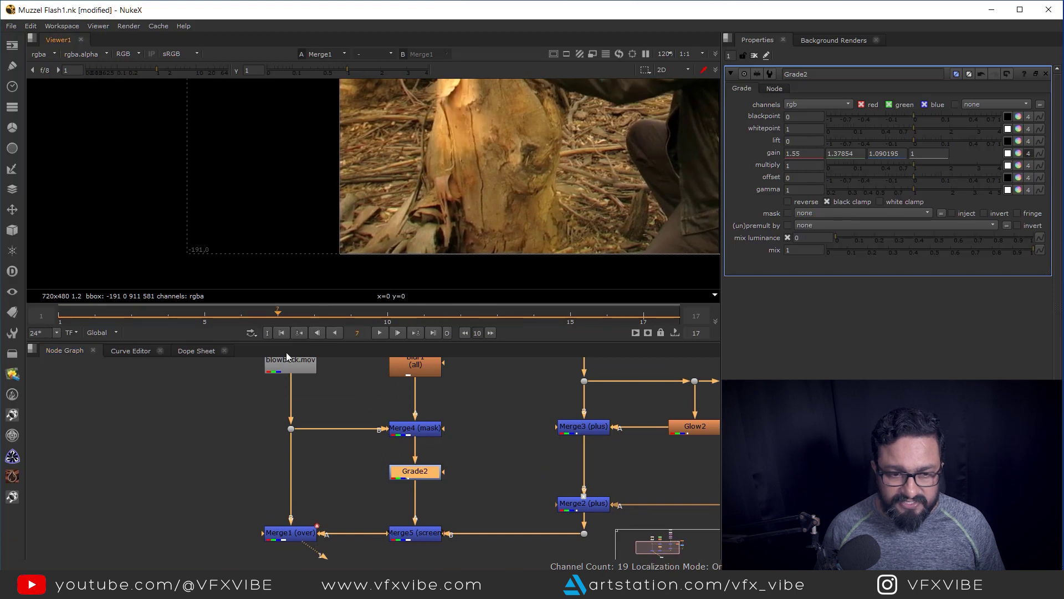
scroll(353, 358, down, 2)
click(398, 480)
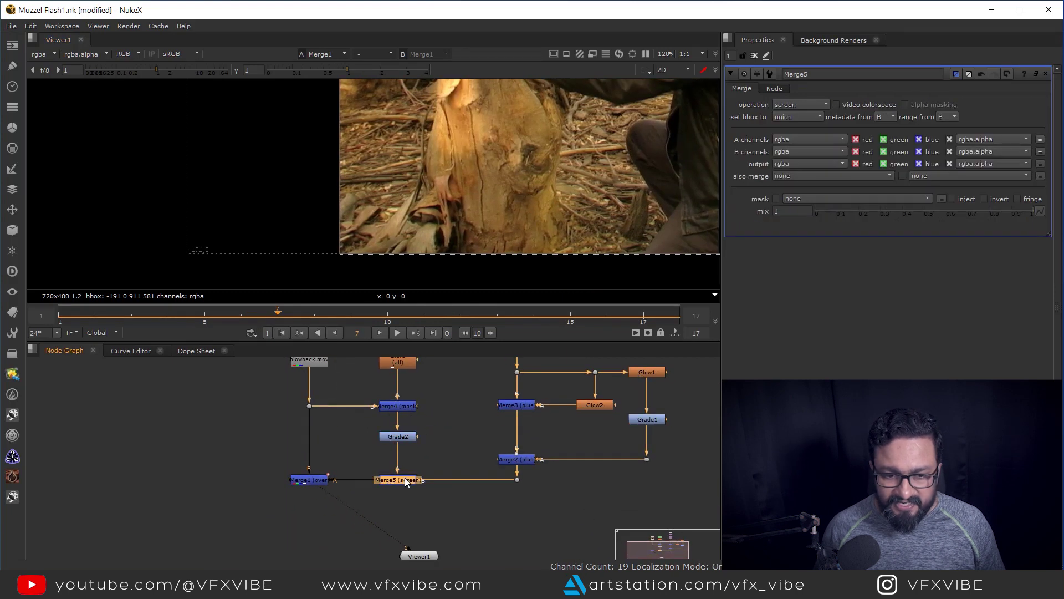
right_click(800, 211)
click(817, 216)
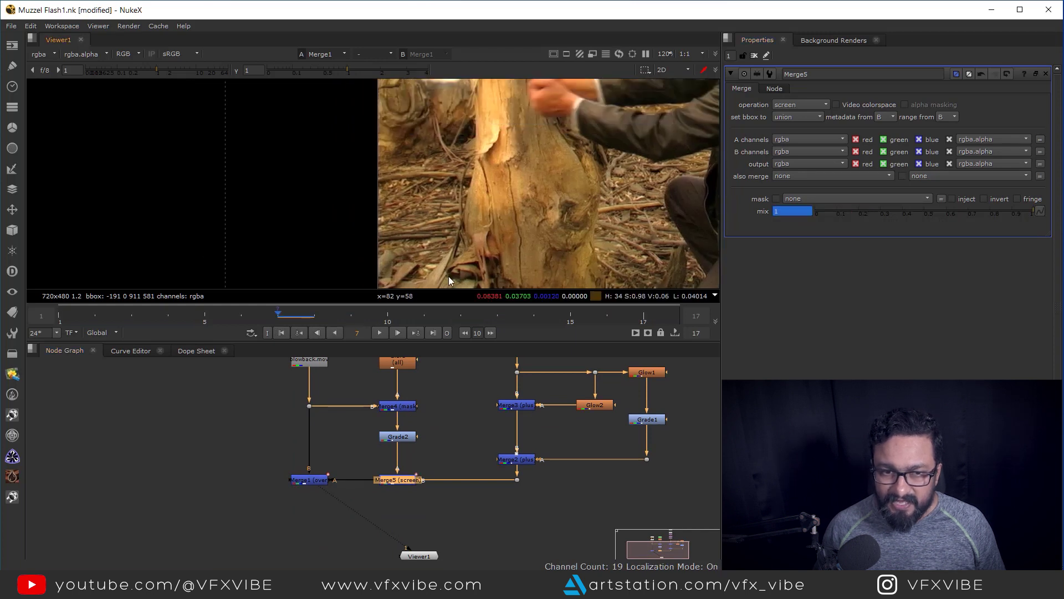
drag(275, 313, 244, 312)
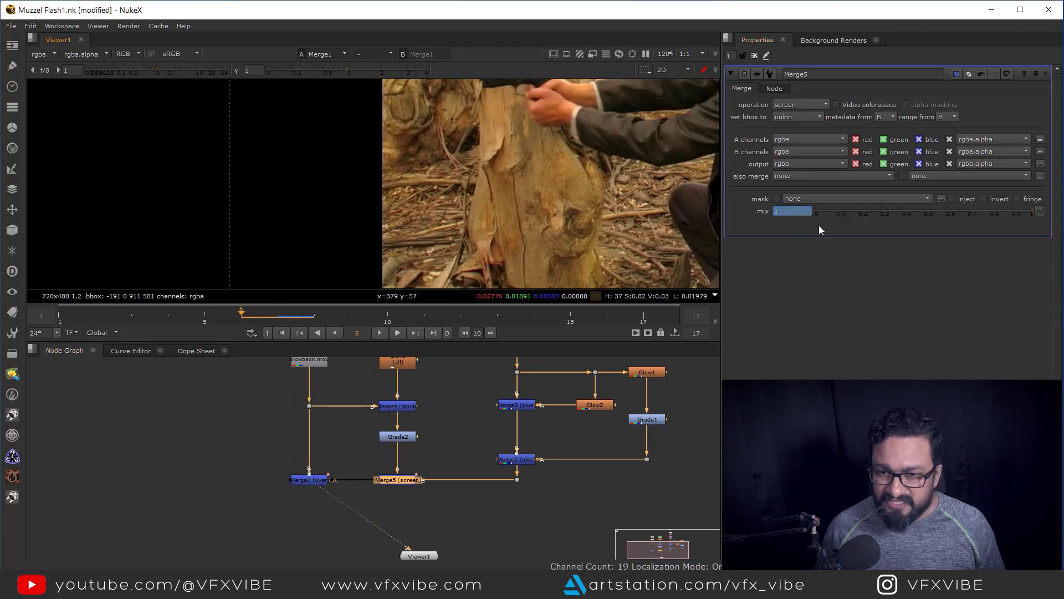
text(0)
key(Return)
Play the whole composite from the first frame to check the timing of the interactive light
scroll(533, 264, down, 4)
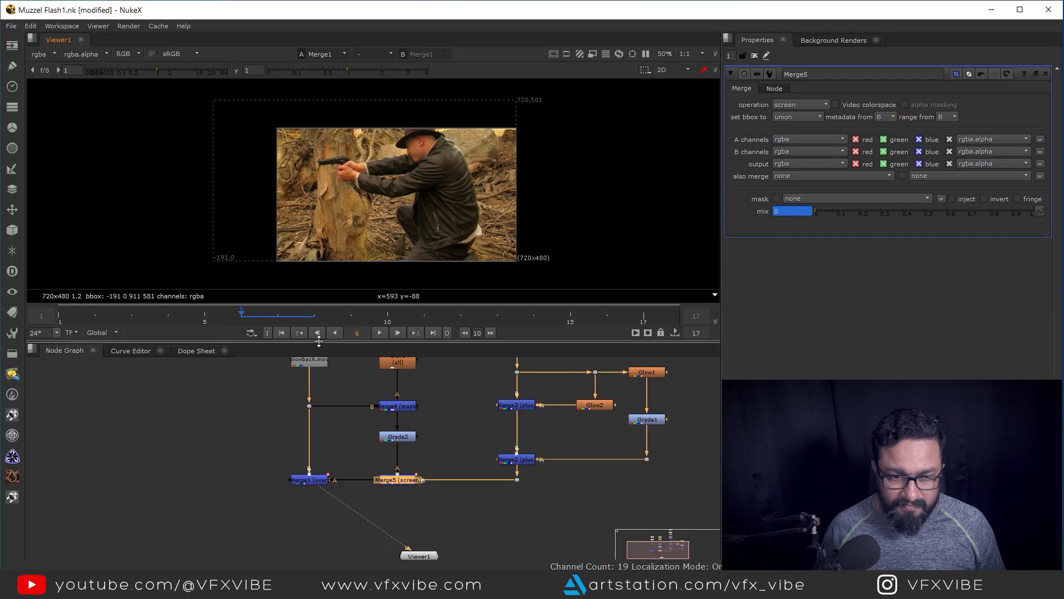
click(281, 333)
click(380, 333)
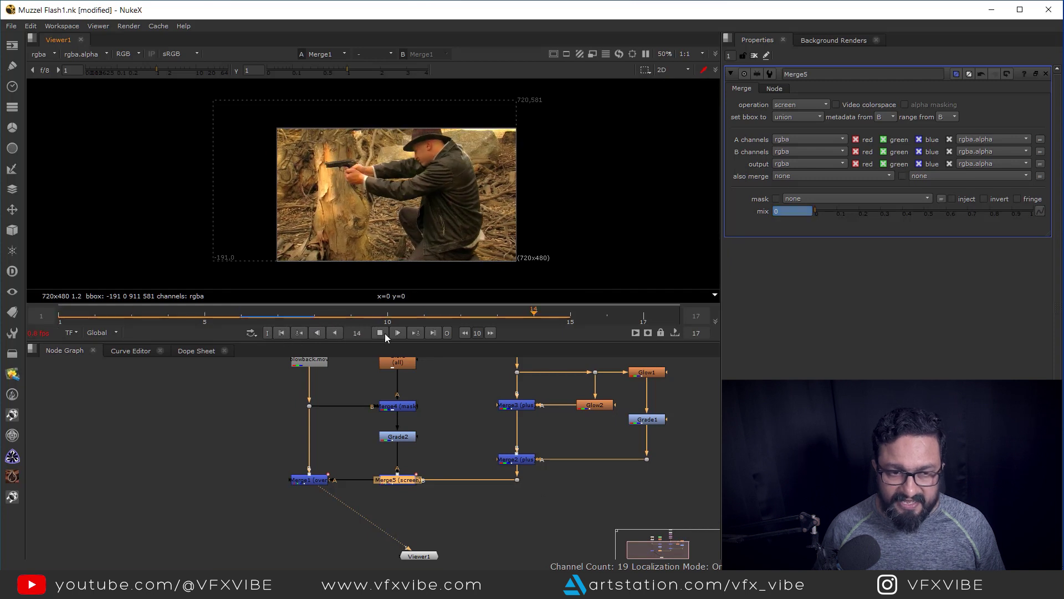
click(385, 333)
Keyframe Merge5's mix at 0 on frame 8
drag(243, 323, 274, 327)
key(Right)
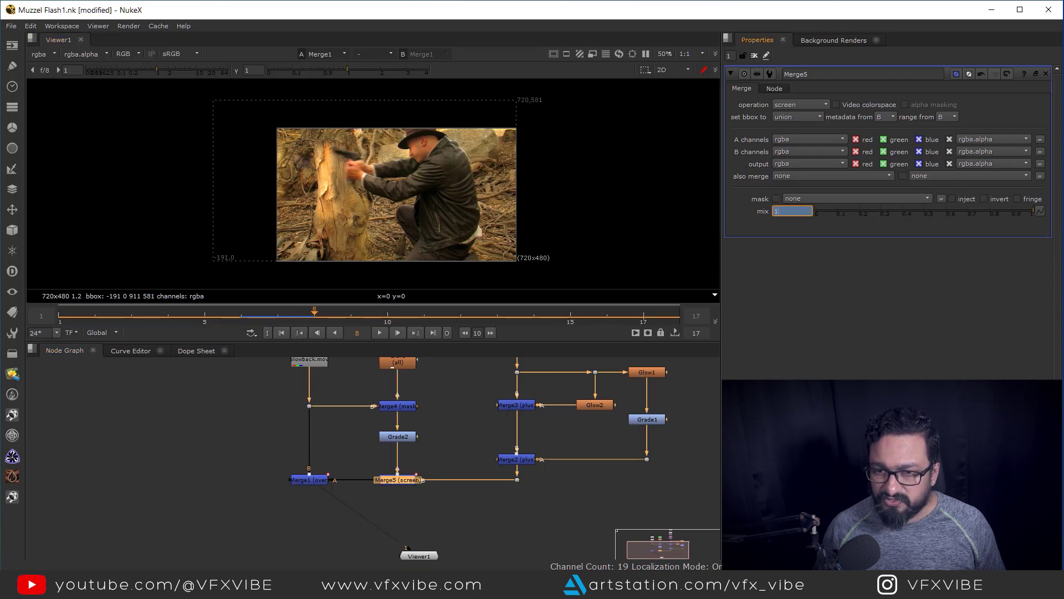
key(BackSpace)
text(0)
key(Return)
Play the animated composite enlarged from frame 1 and examine the lighting on flash frame 7
middle_drag(484, 264, 503, 273)
click(281, 332)
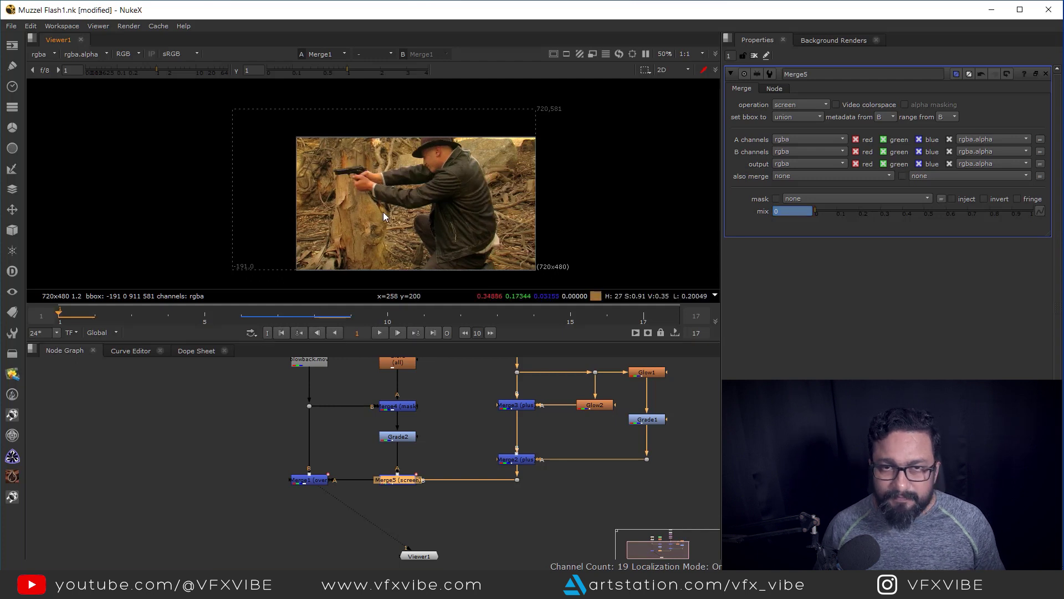
middle_drag(423, 222, 460, 225)
key(space)
middle_drag(530, 305, 576, 311)
scroll(566, 278, up, 1)
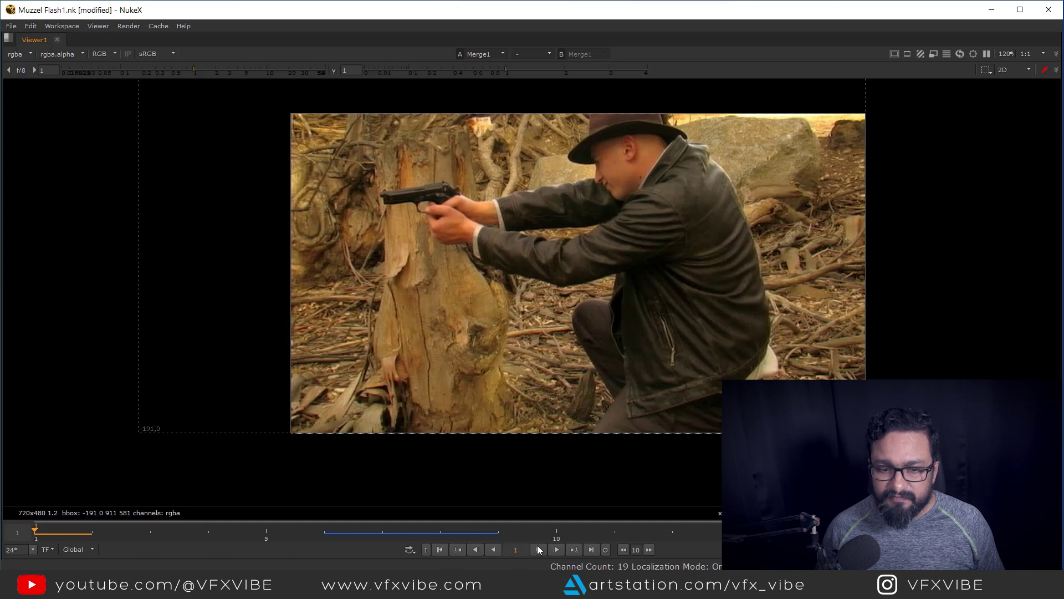
click(537, 550)
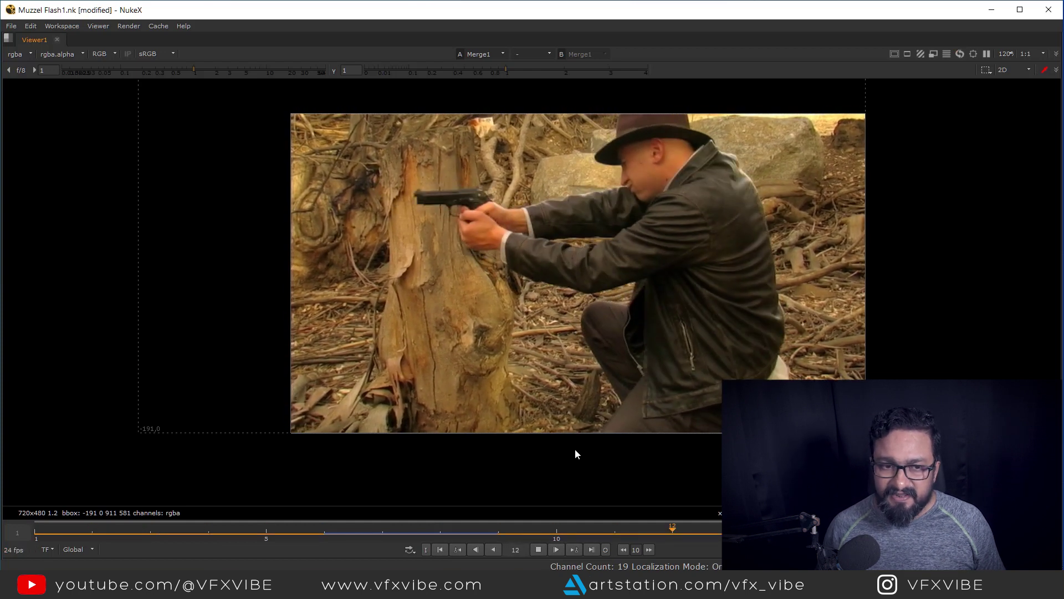
click(538, 550)
drag(712, 531, 387, 553)
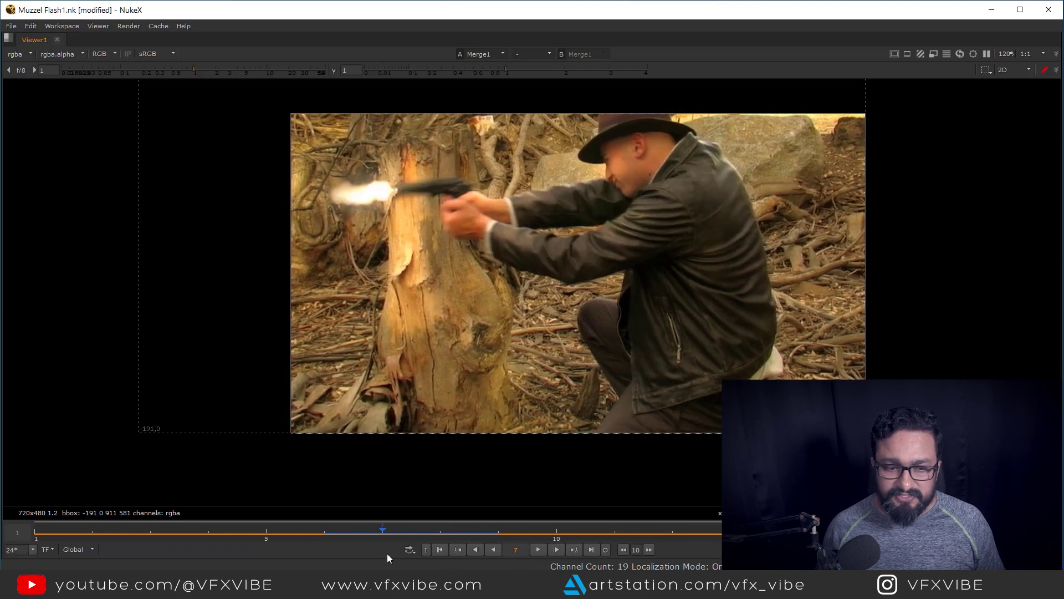
Reduce the brightness of Grade2's gain to red 0.75, green 0.667036 and blue 0.527514, keeping its warm hue
key(space)
scroll(449, 467, up, 5)
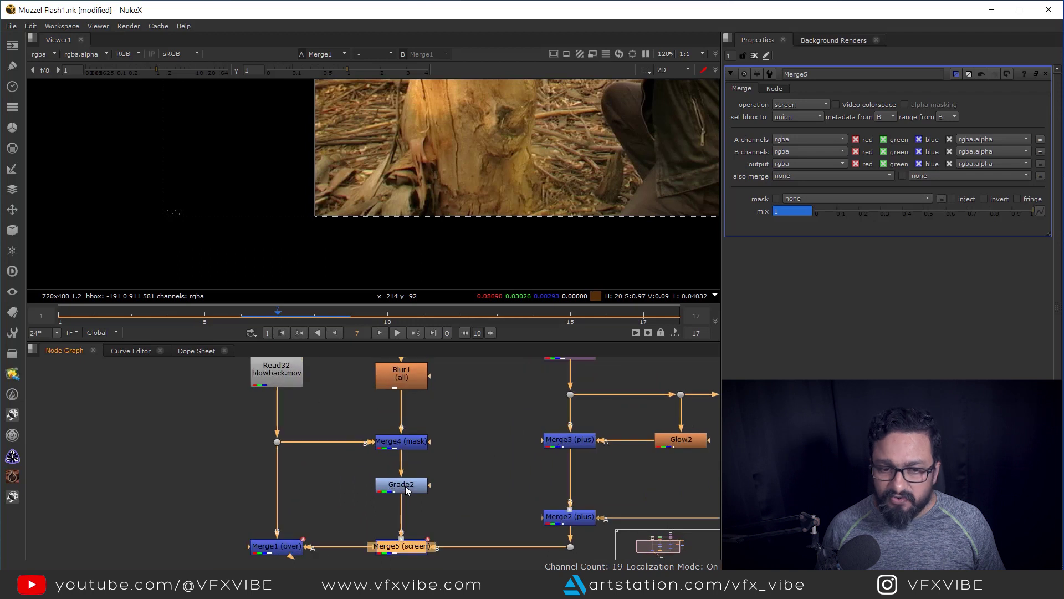
double_click(404, 485)
click(1018, 155)
middle_drag(491, 111, 488, 247)
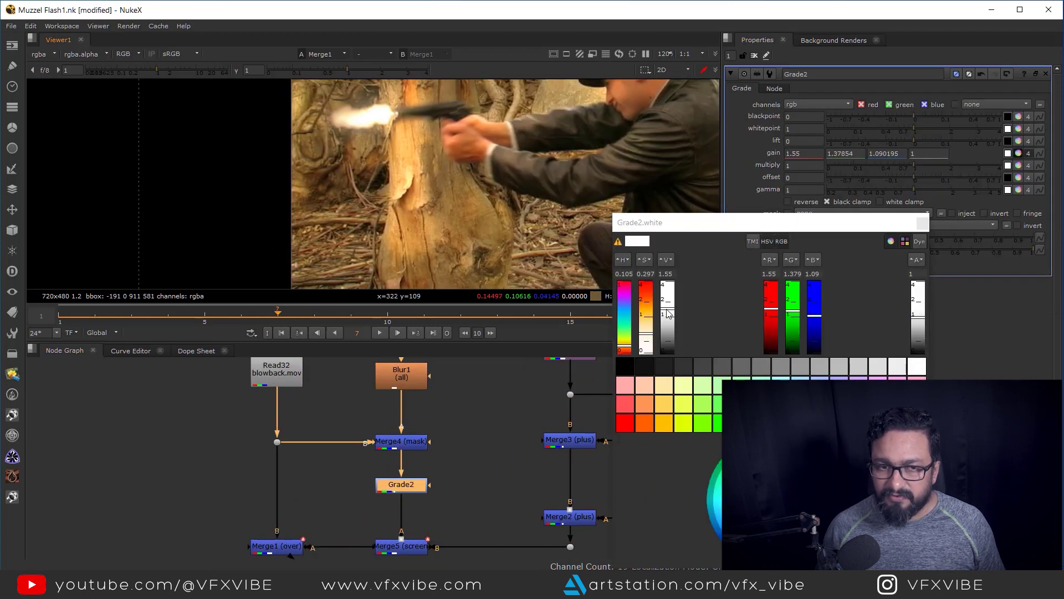
drag(668, 314, 668, 327)
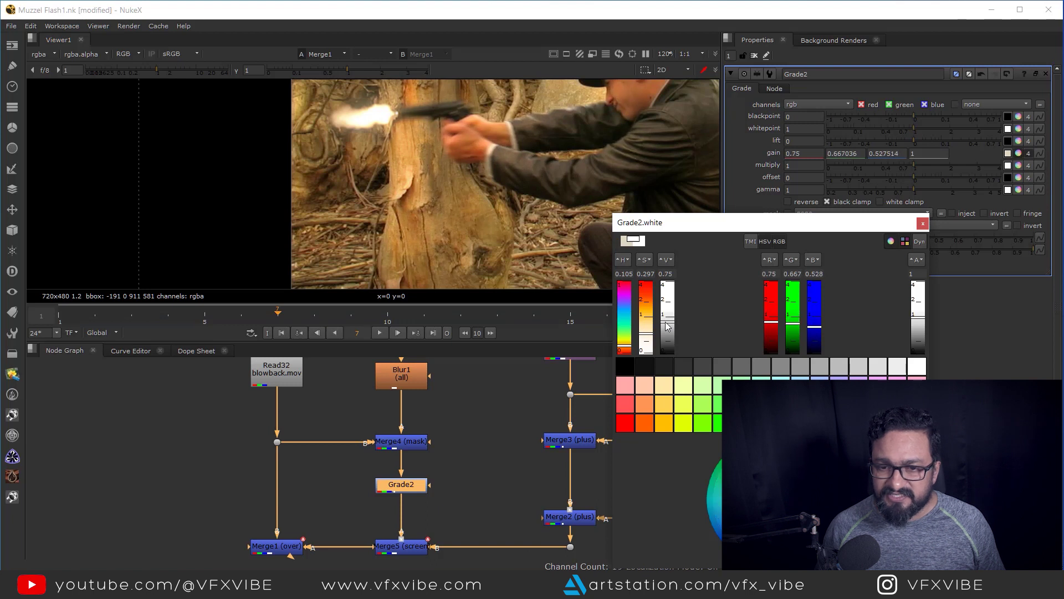
click(923, 224)
Increase Blur1's size to 42.5 to soften the roto mask edges further
middle_drag(510, 195, 520, 235)
middle_drag(414, 387, 414, 446)
double_click(411, 439)
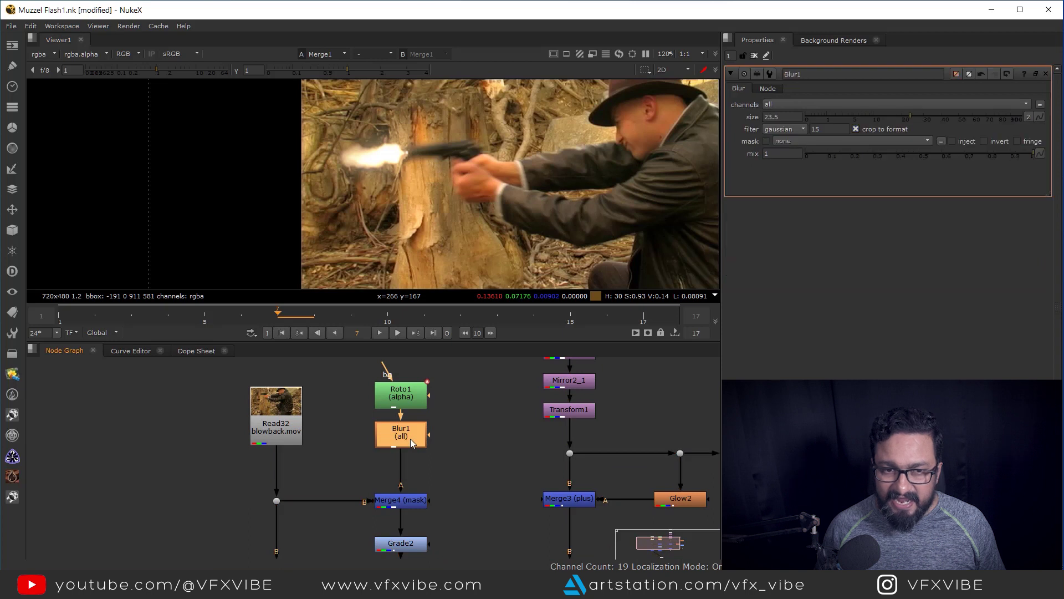
drag(912, 117, 946, 117)
Play the composite enlarged from the first frame to review the softer, dimmer light
key(space)
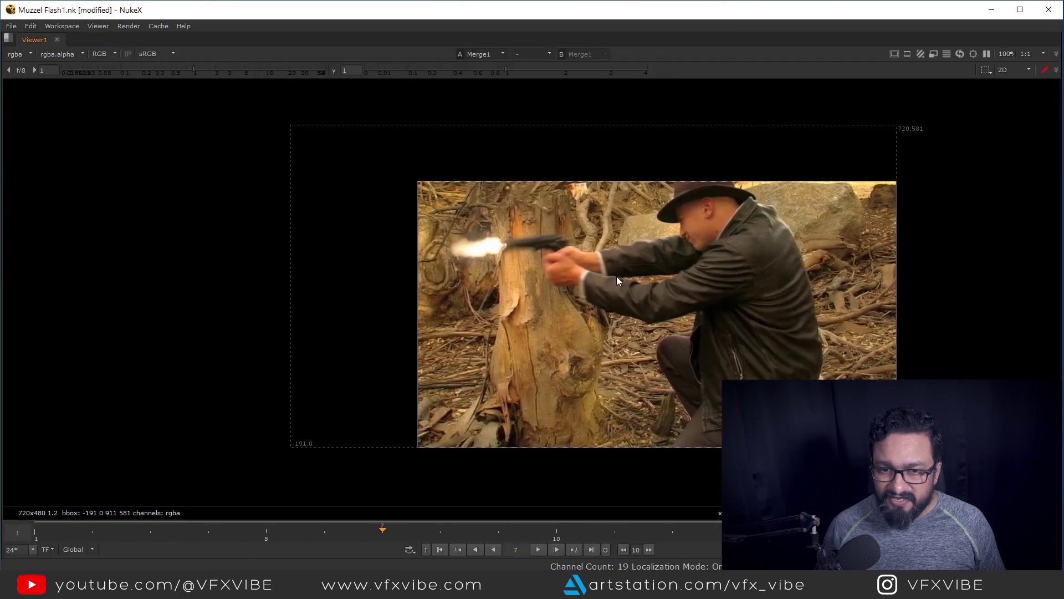
click(441, 549)
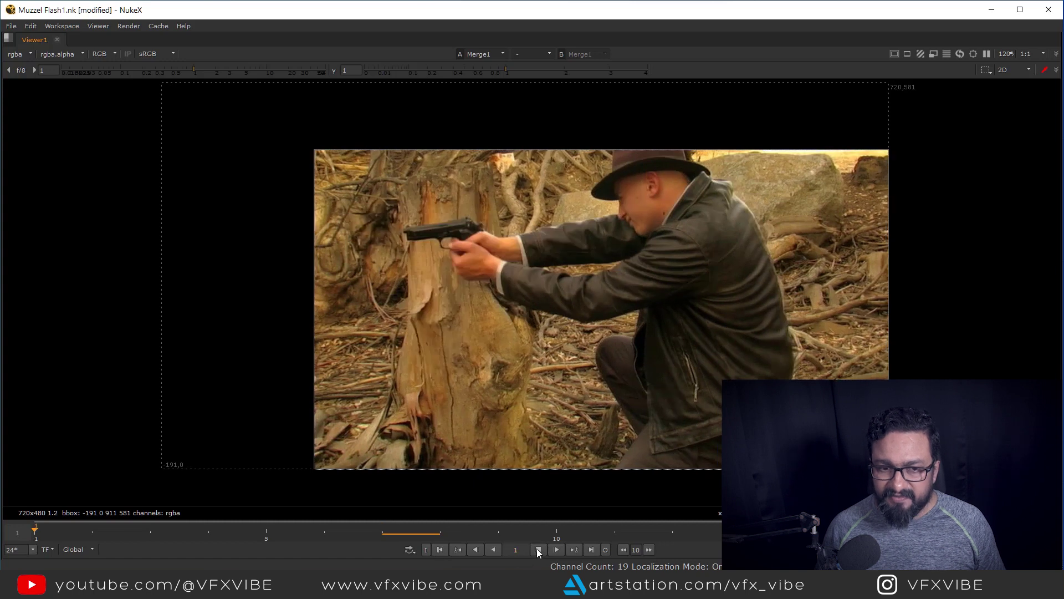
click(538, 549)
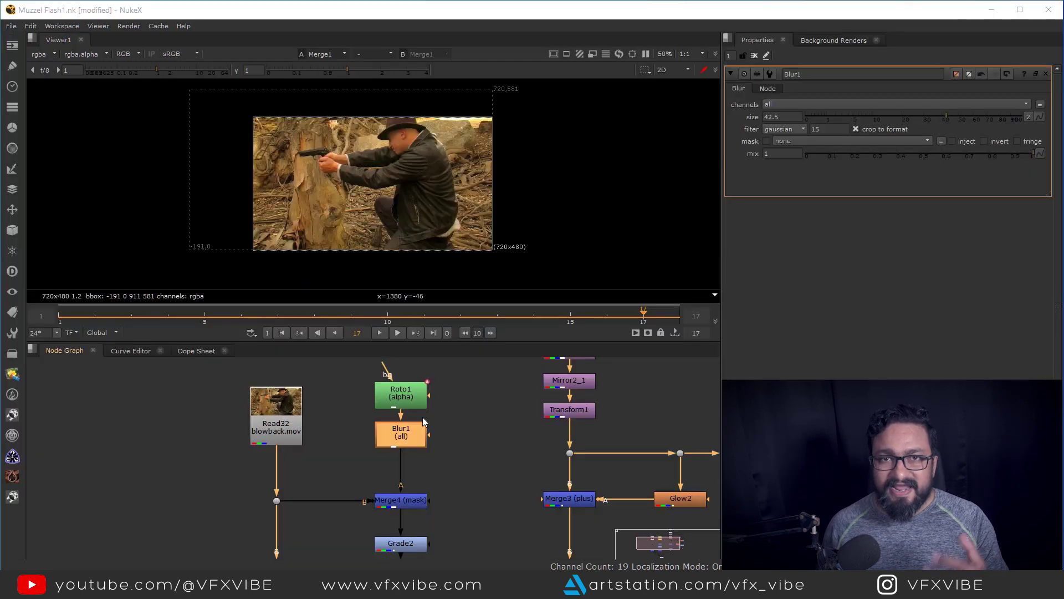
Insert a Grade node right after the blowback.mov Read node, with gamma 0.84 and gain 1.16
middle_drag(328, 510, 450, 553)
drag(403, 456, 402, 382)
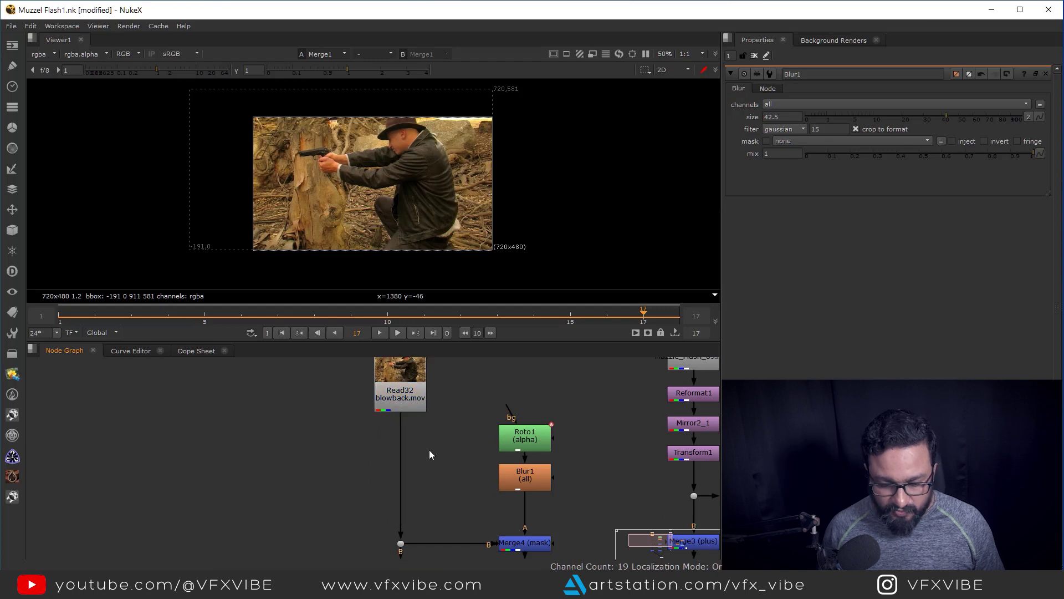
key(g)
drag(428, 454, 402, 452)
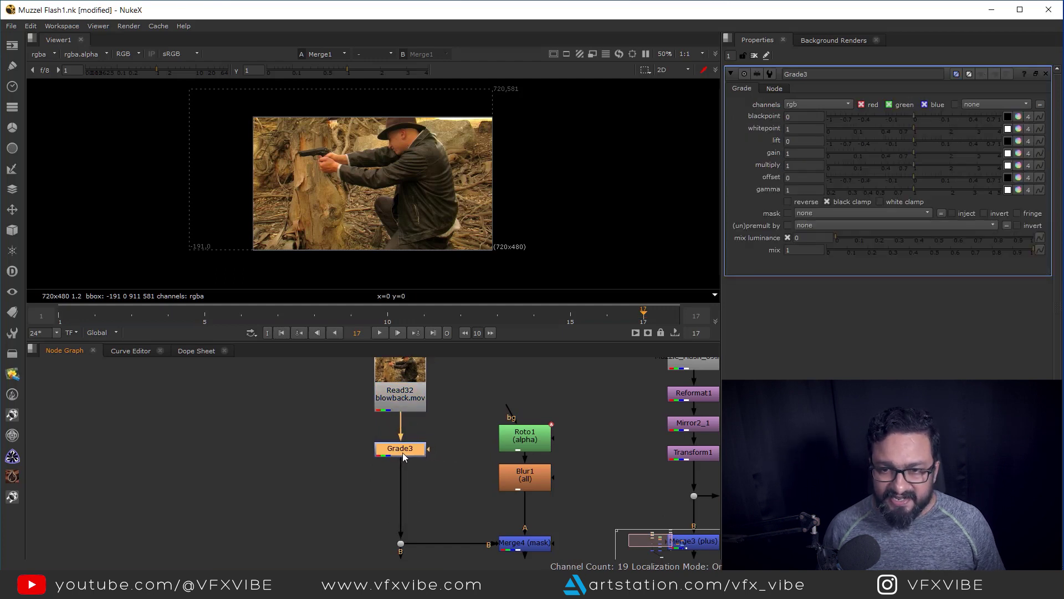
drag(913, 192, 906, 193)
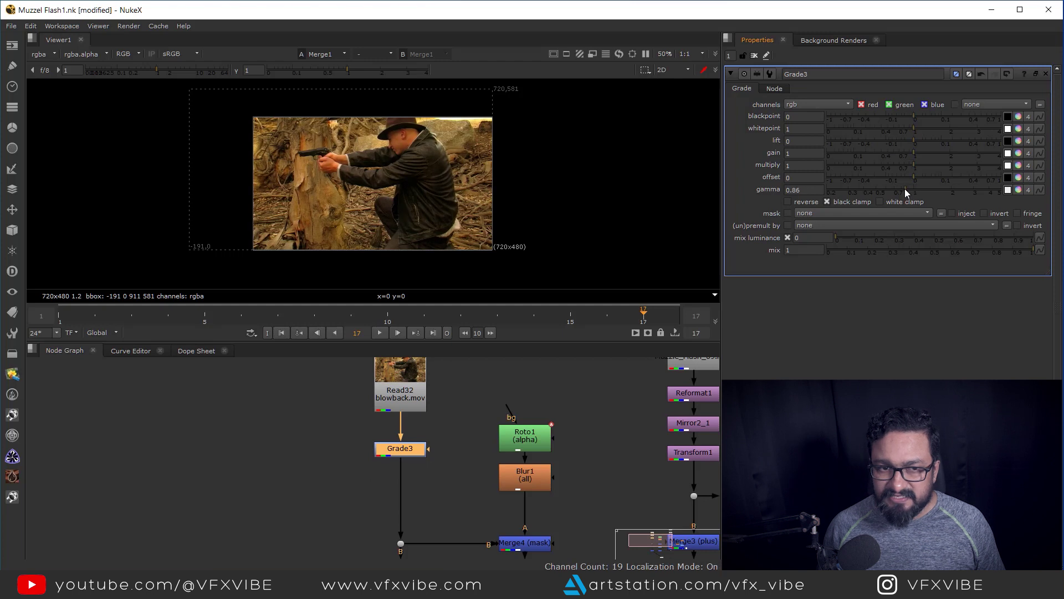
drag(913, 149, 921, 157)
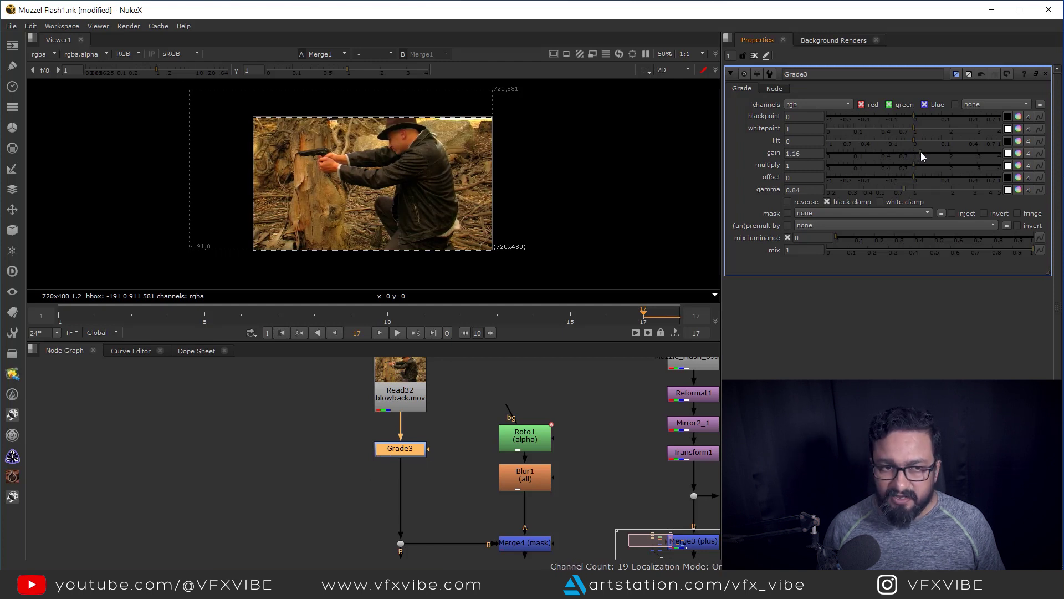
Add a second Grade after Grade3 and tint its gamma blue with red 0.651921, green 0.850068 and blue 1
middle_drag(422, 456, 418, 415)
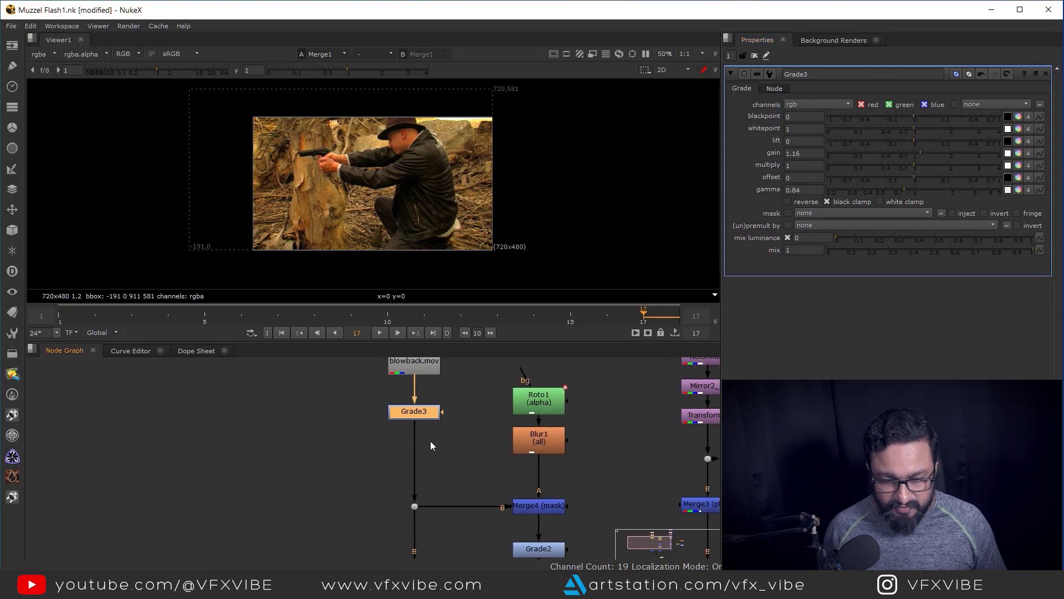
key(g)
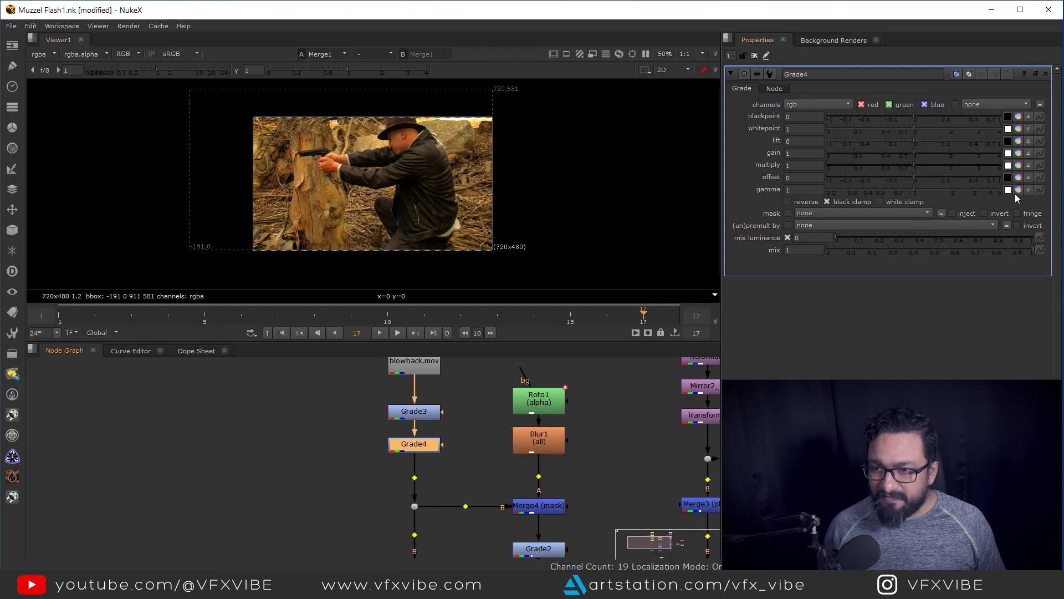
click(1018, 190)
drag(770, 500, 761, 501)
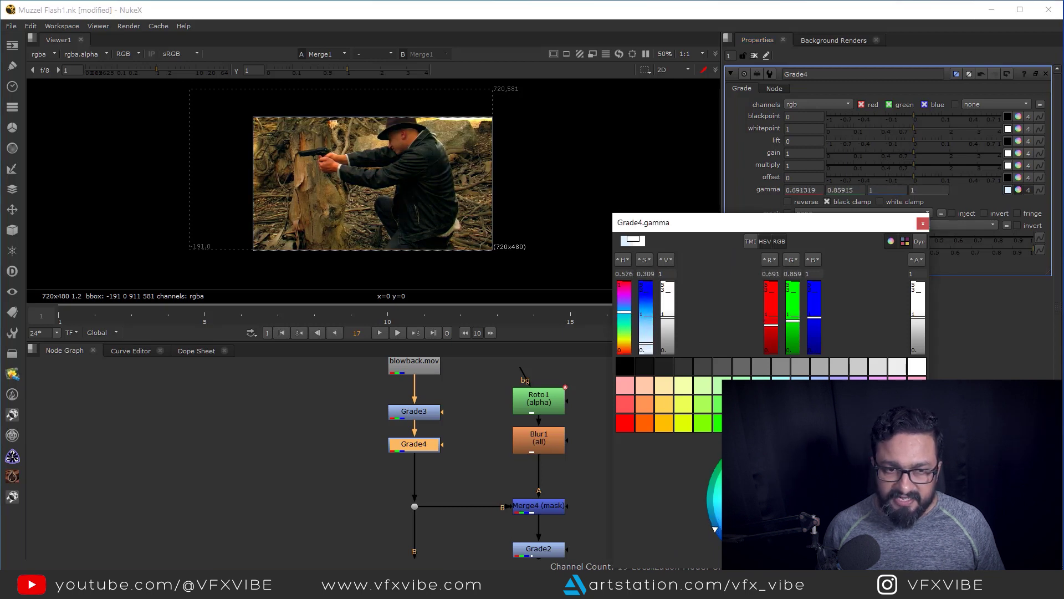
click(922, 223)
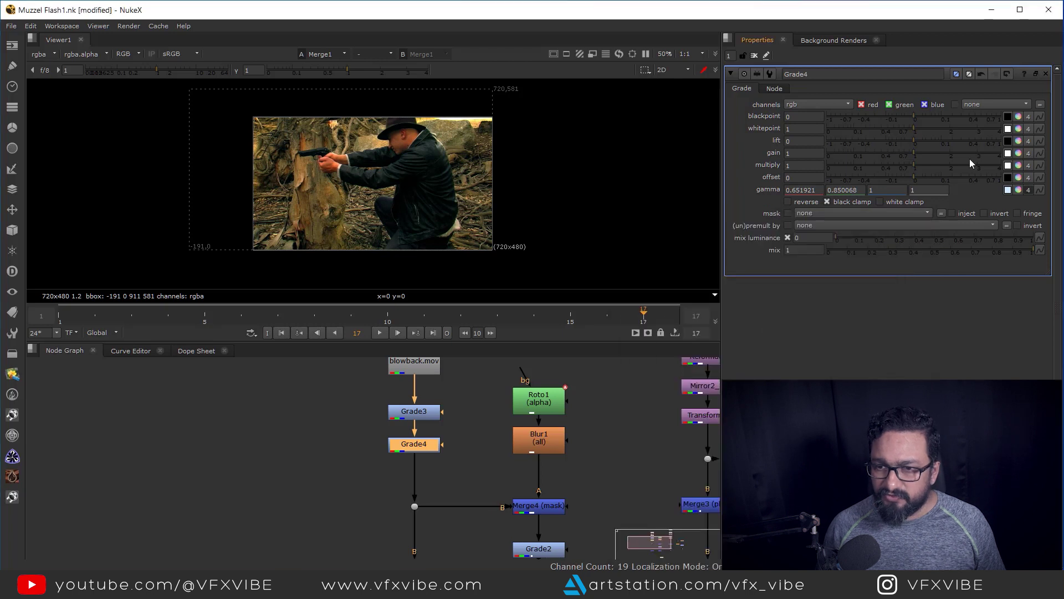
Tint Grade4's gain a warm yellow with red 1, green 0.955841 and blue 0.70416
click(1019, 153)
drag(771, 500, 782, 491)
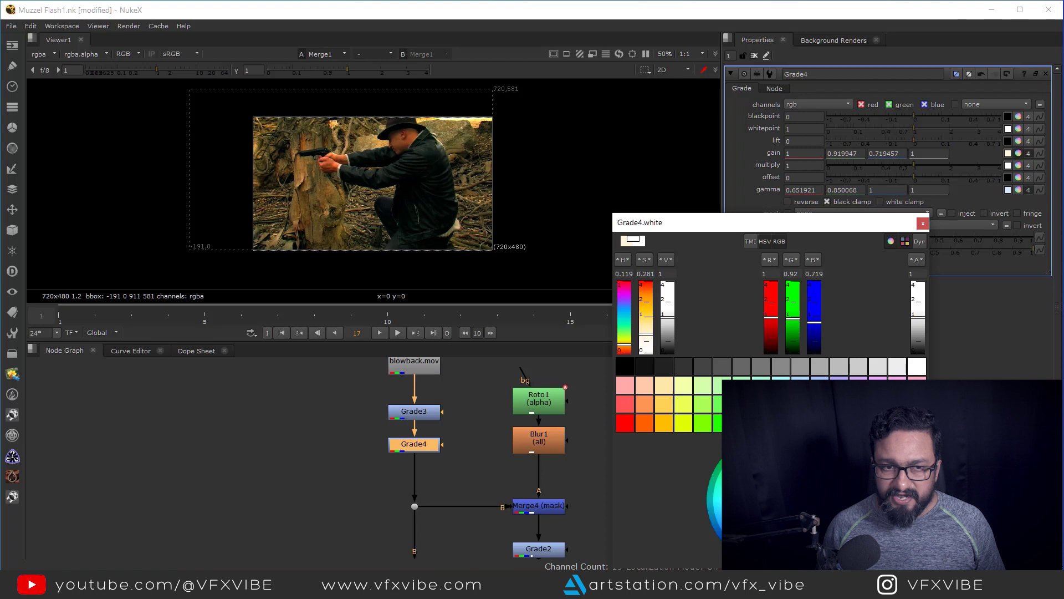
drag(713, 497, 712, 495)
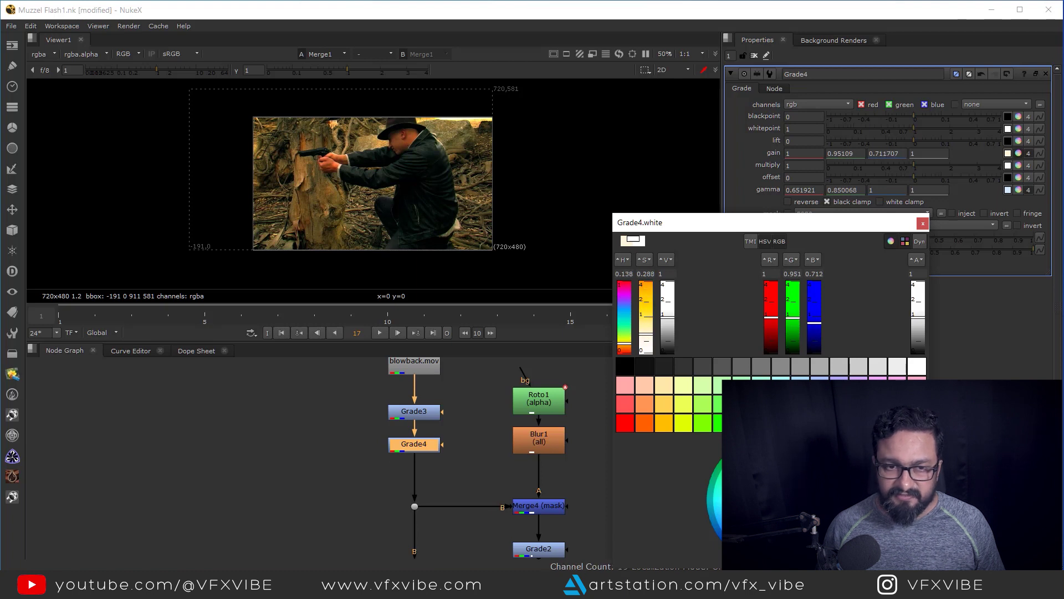
click(923, 223)
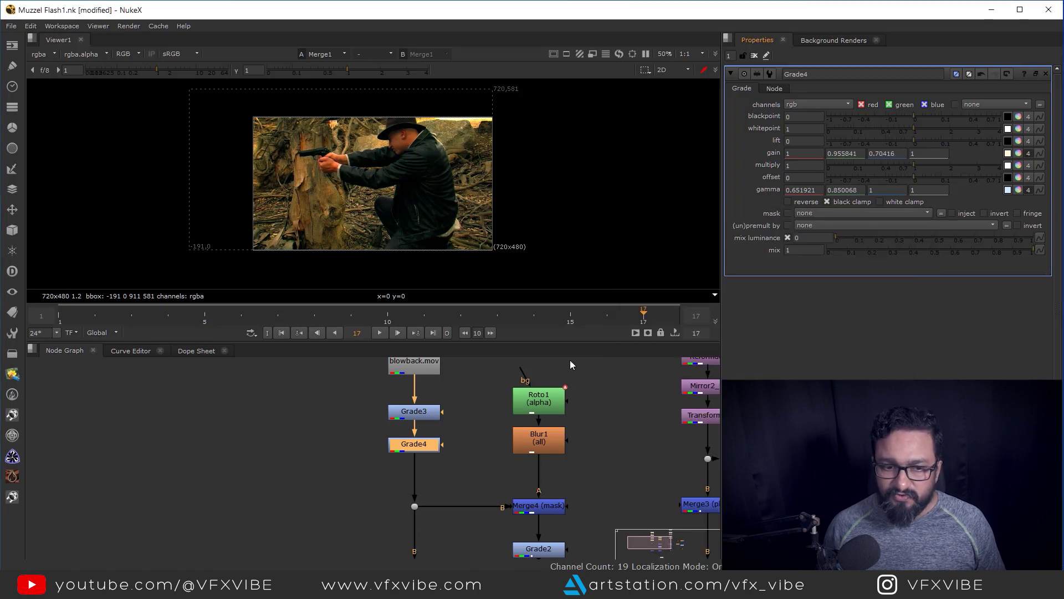
Toggle Grade3 and Grade4 off and back on together to compare the plate with and without the color grade
drag(351, 368, 447, 441)
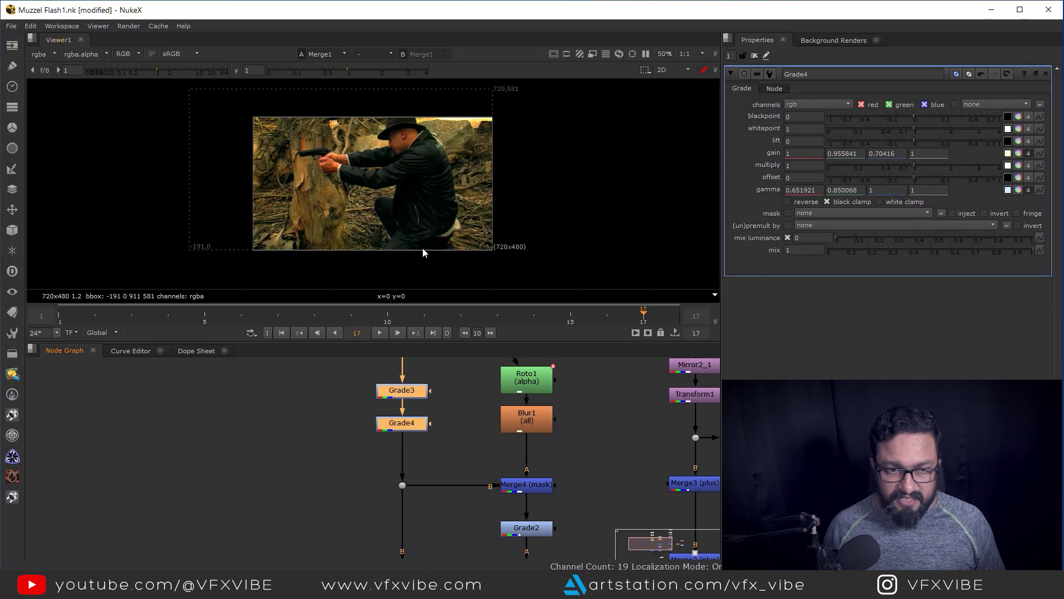
key(d)
key(d)
Play the graded composite enlarged from the first frame, inspecting the gun and muzzle flash up close and in full view
key(space)
middle_drag(494, 296, 564, 321)
scroll(601, 331, up, 1)
scroll(565, 323, down, 2)
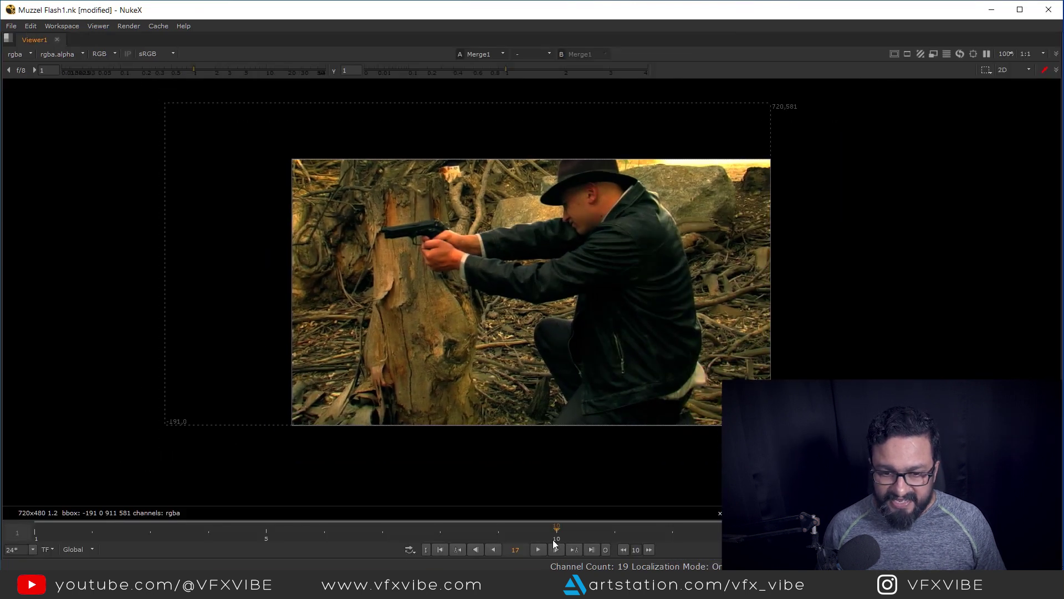
click(442, 550)
click(539, 550)
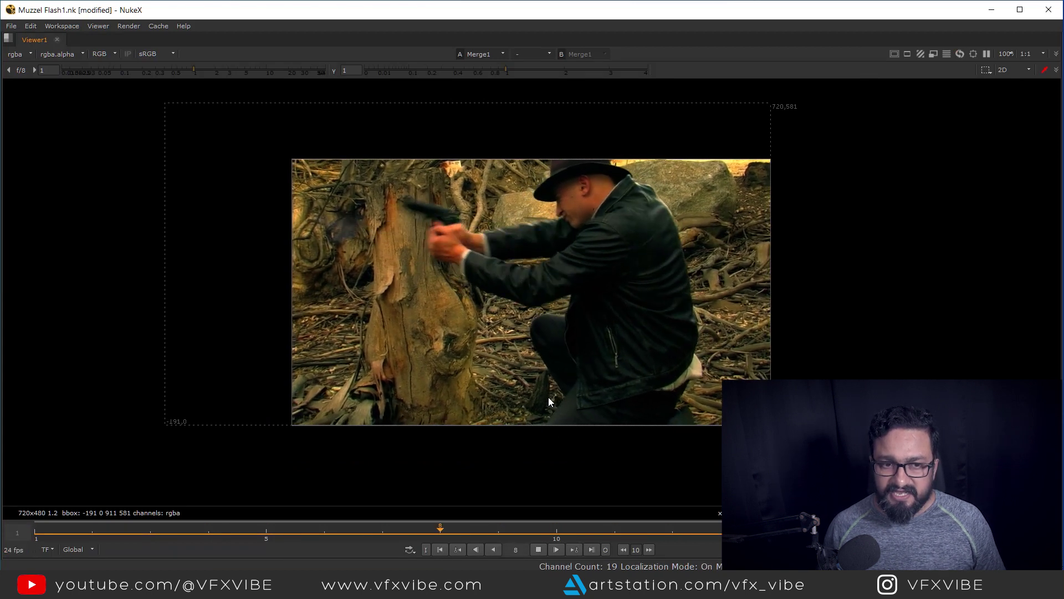
scroll(591, 378, up, 2)
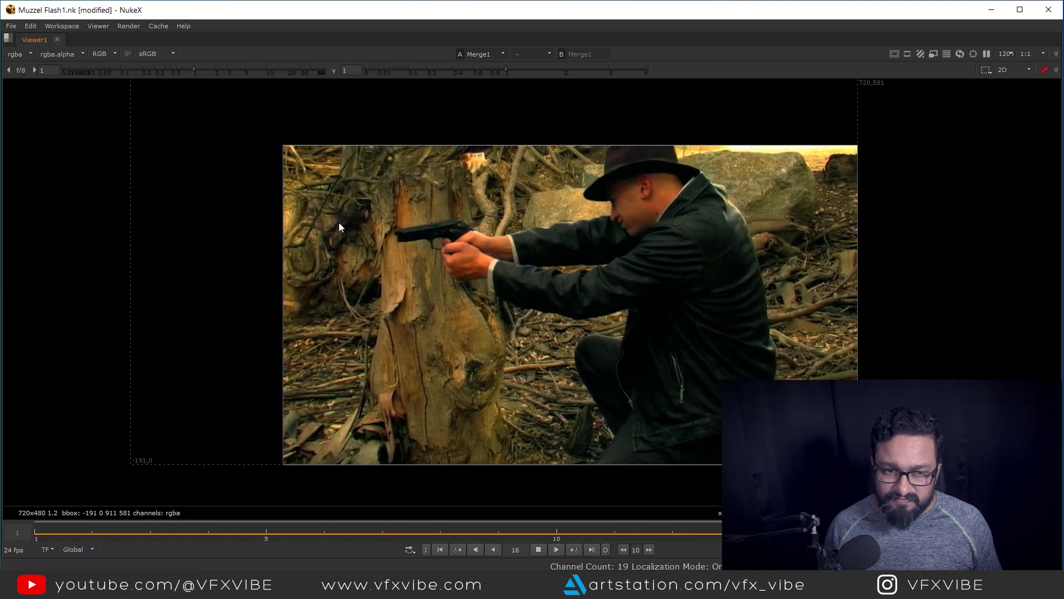
scroll(339, 222, up, 5)
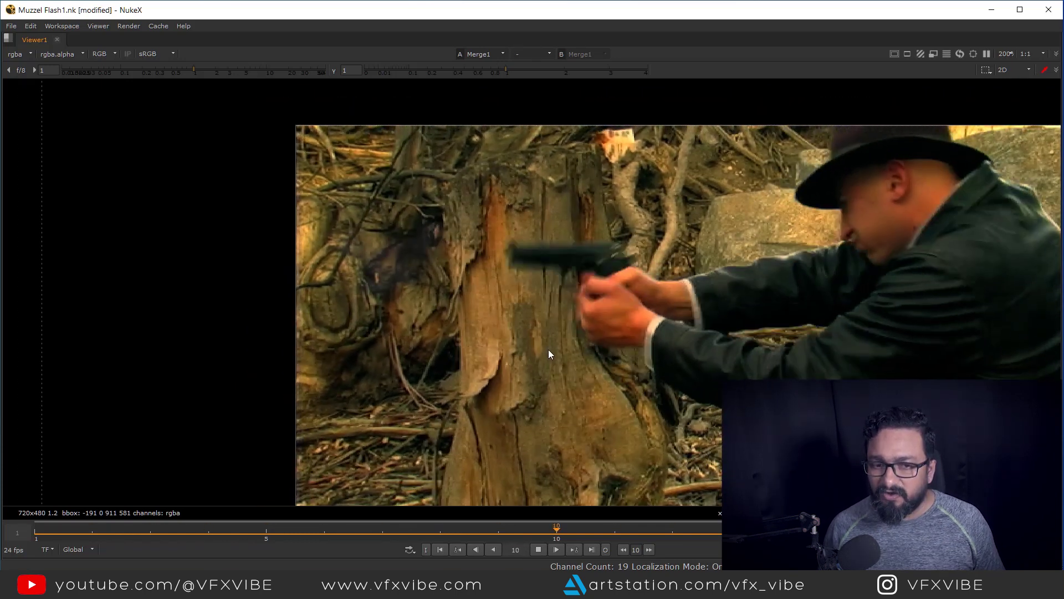
key(f)
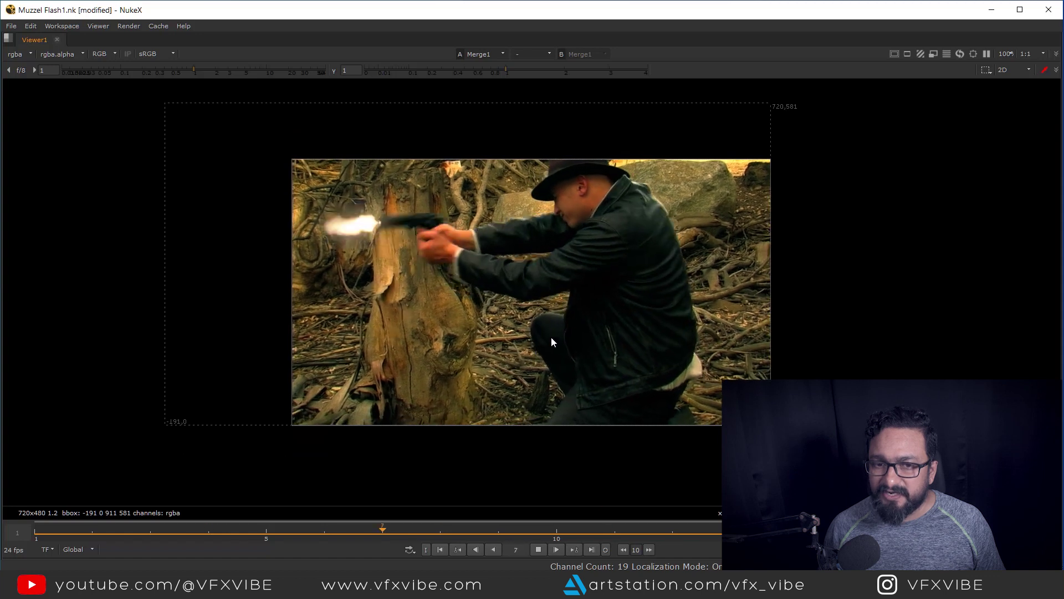